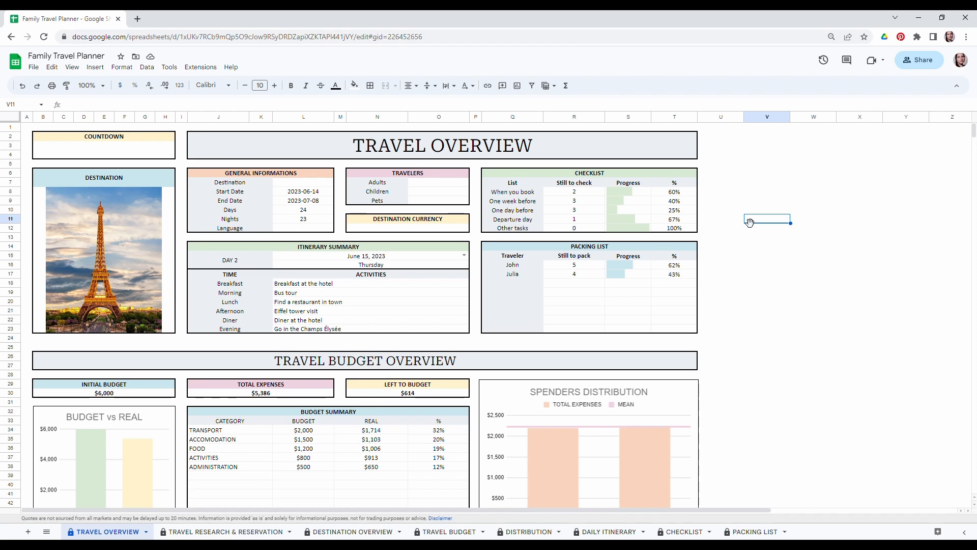
- Try to edit the protected TRAVEL OVERVIEW title on the overview sheet
left_click(373, 146)
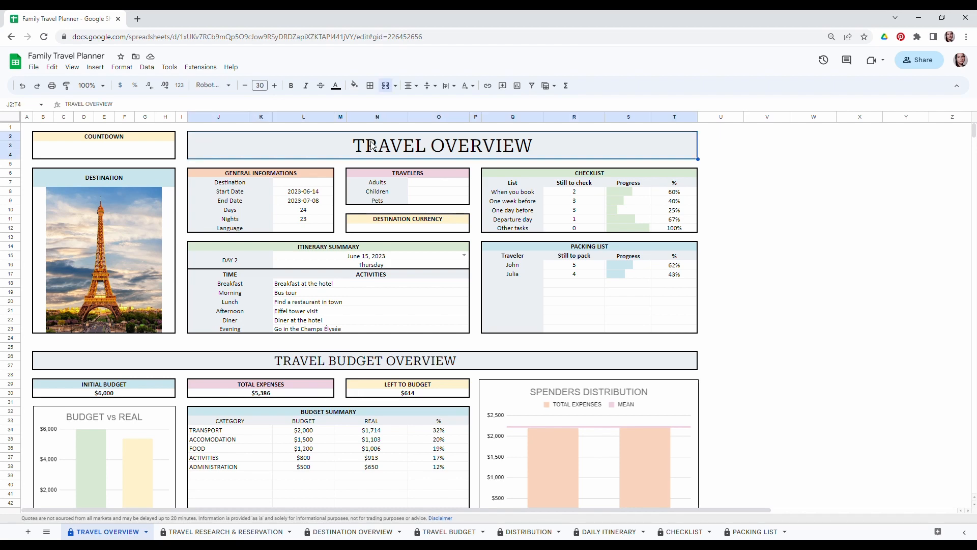
double_click(372, 146)
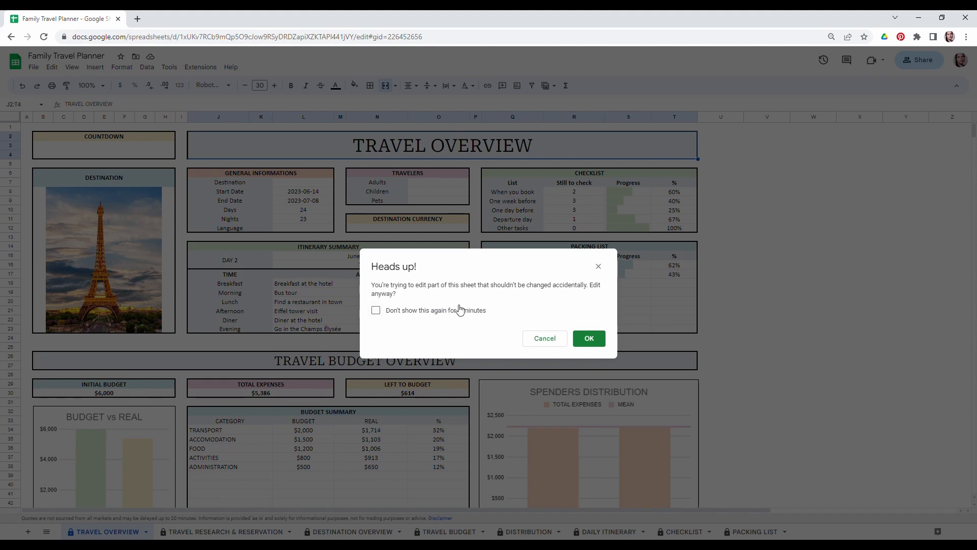
left_click(545, 338)
left_click(821, 261)
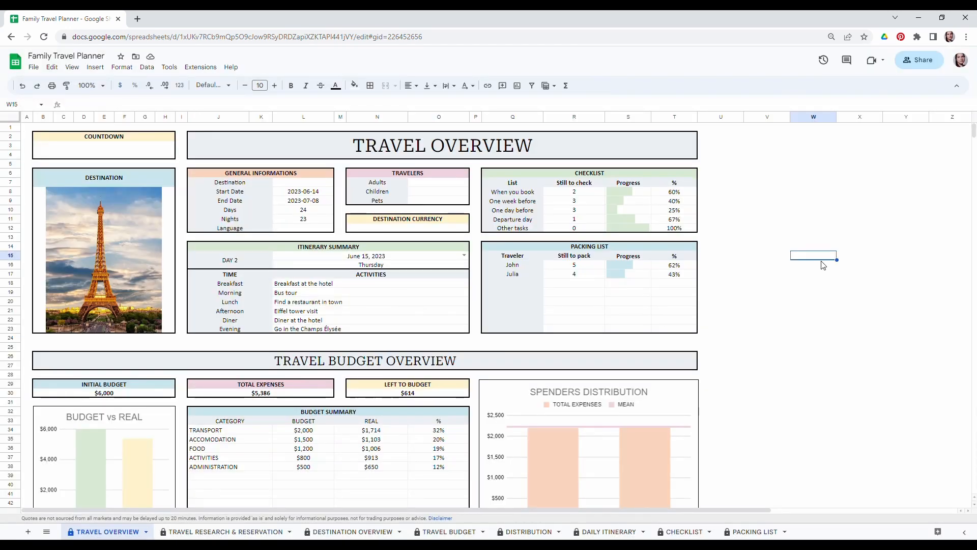
left_click(720, 319)
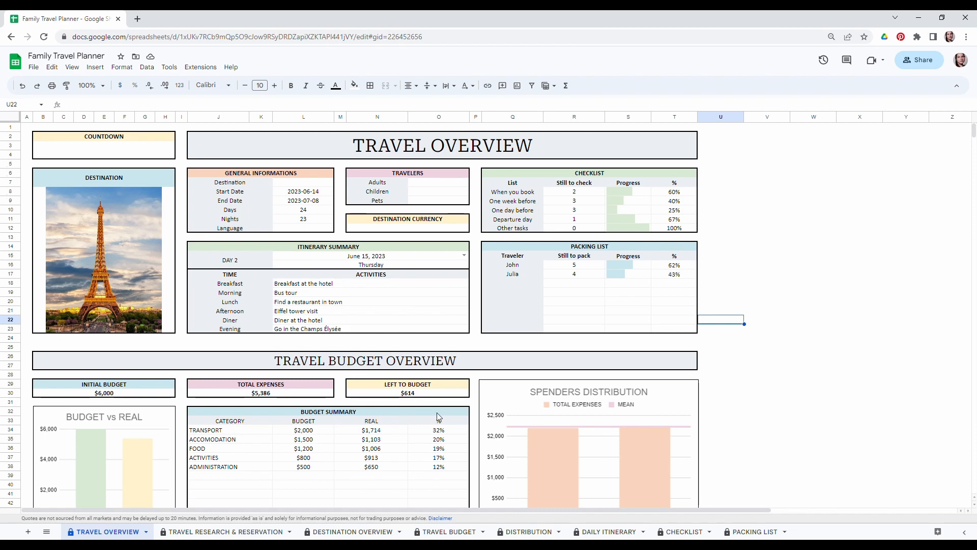
scroll(437, 412, "down", 5)
scroll(426, 386, "up", 5)
scroll(303, 304, "down", 3)
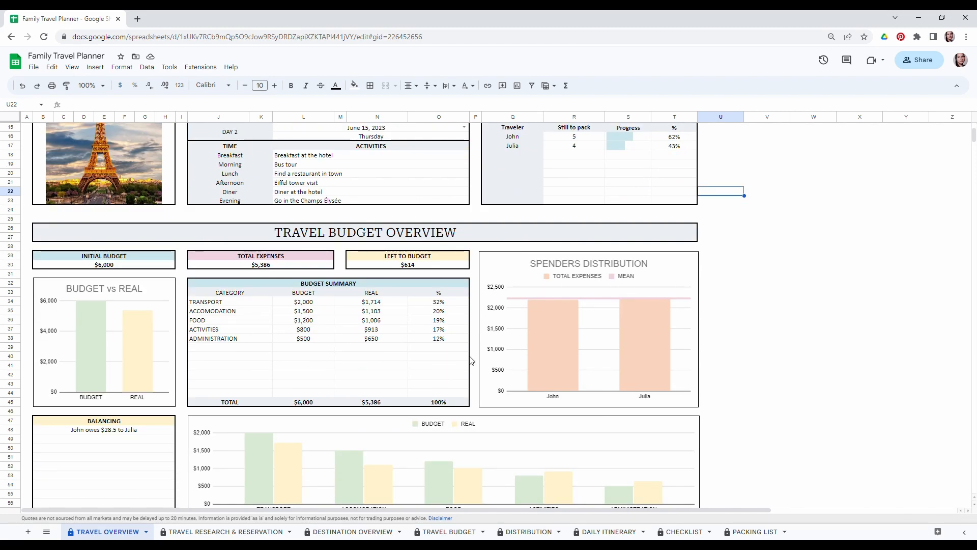
scroll(471, 360, "up", 3)
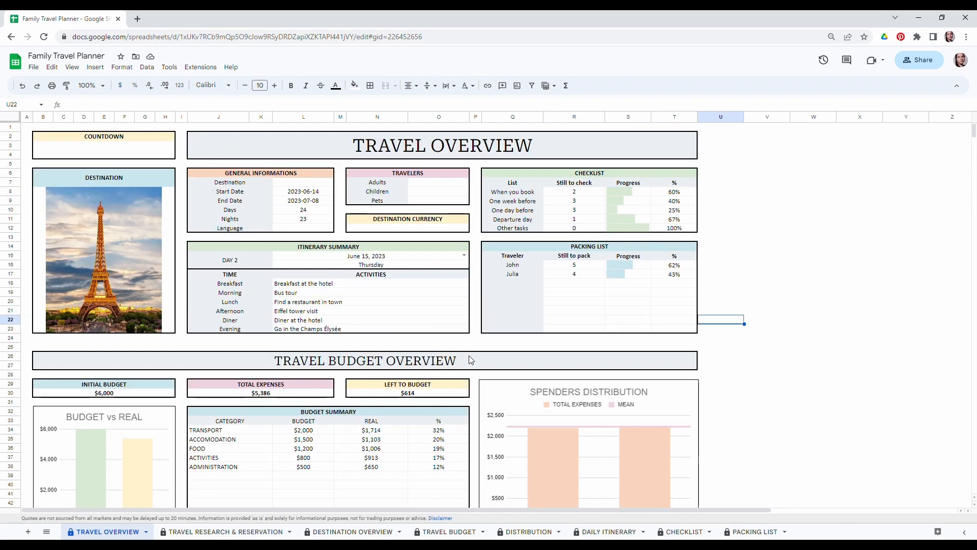
- Enter 2 adults and 2 children in the TRAVELERS table of the travel overview
left_click(426, 185)
type("2")
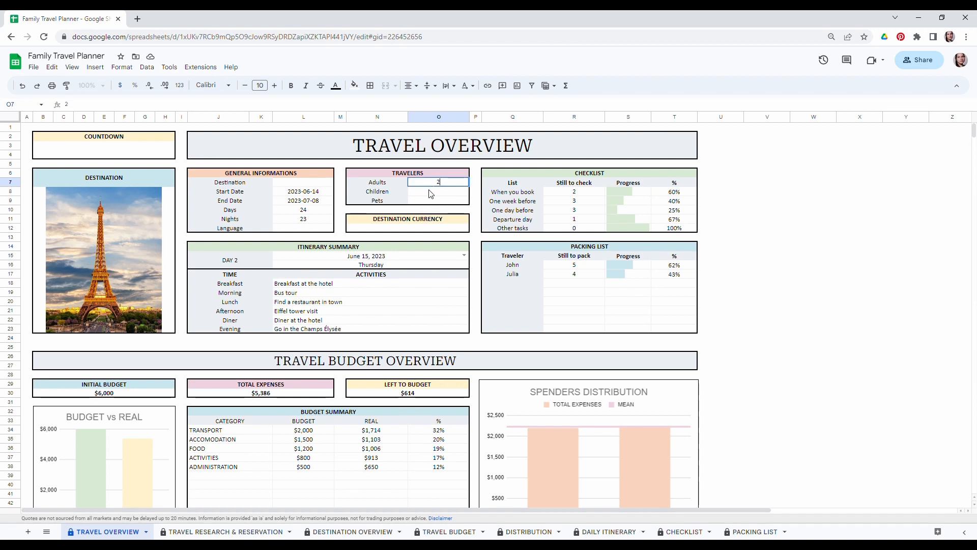
key("Return")
type("2")
- Set the destination currency to € and the language in the general informations to French
left_click(407, 229)
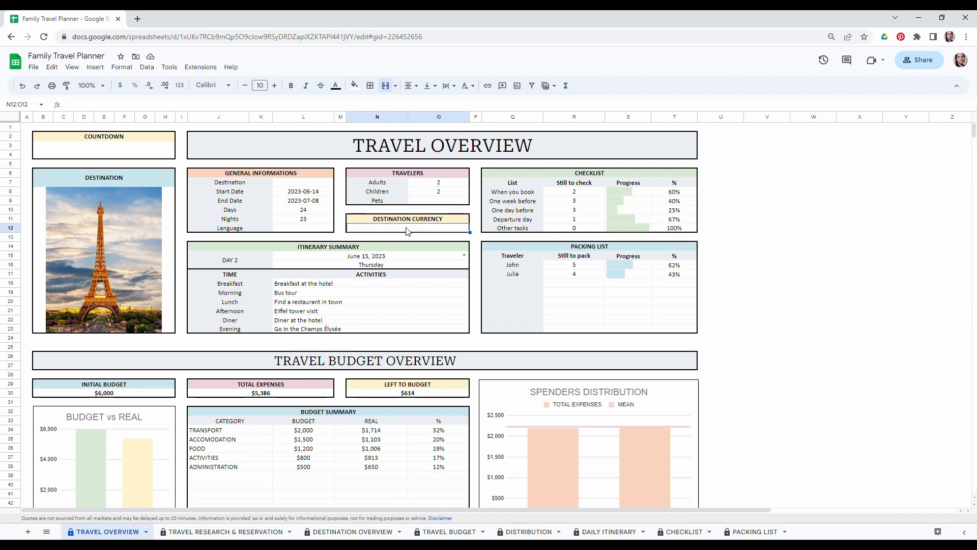
left_click(198, 104)
type("€")
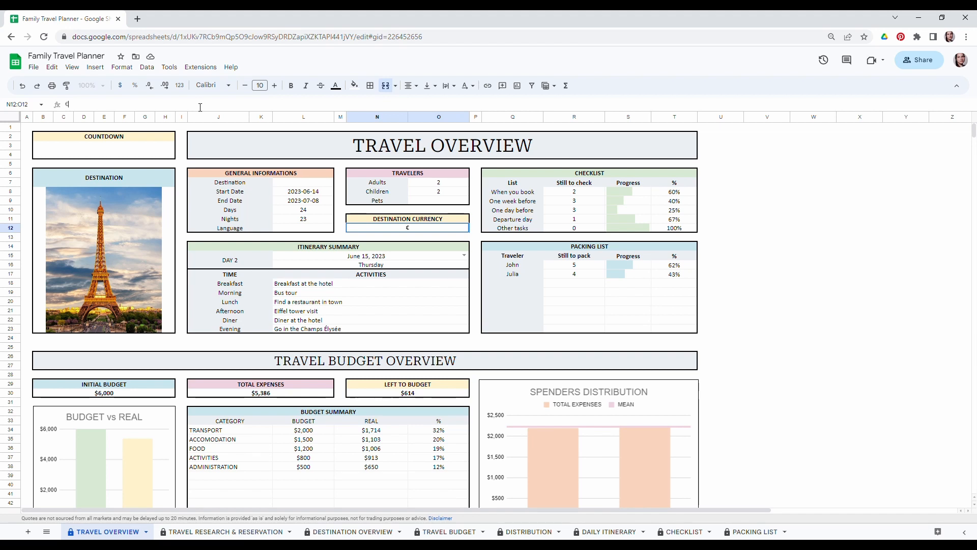
left_click(765, 349)
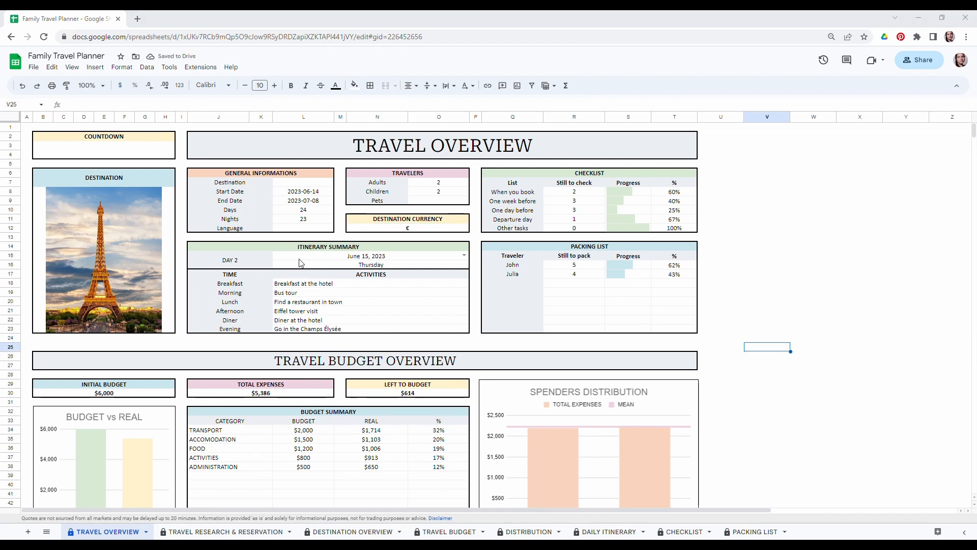
left_click(295, 229)
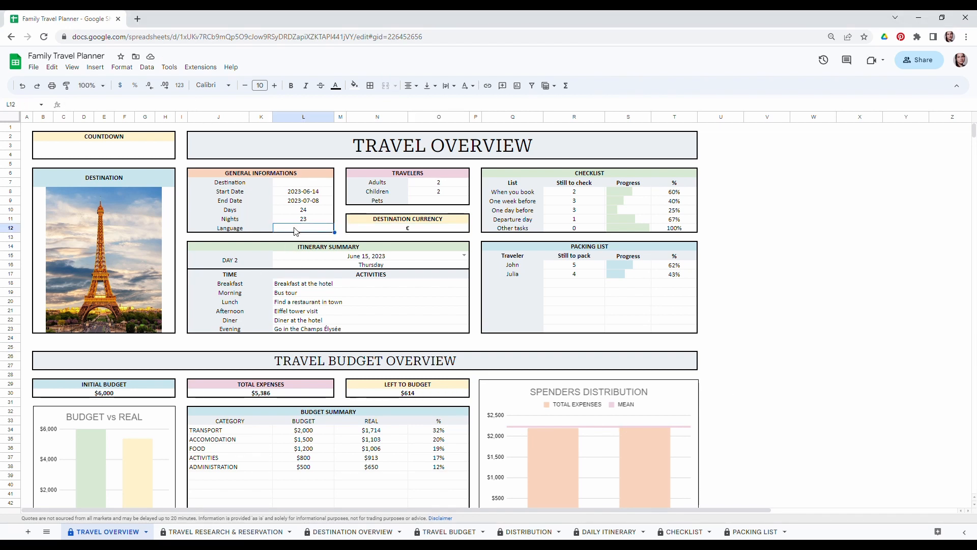
type("French")
- Delete the Eiffel Tower picture from the DESTINATION box
left_click(92, 256)
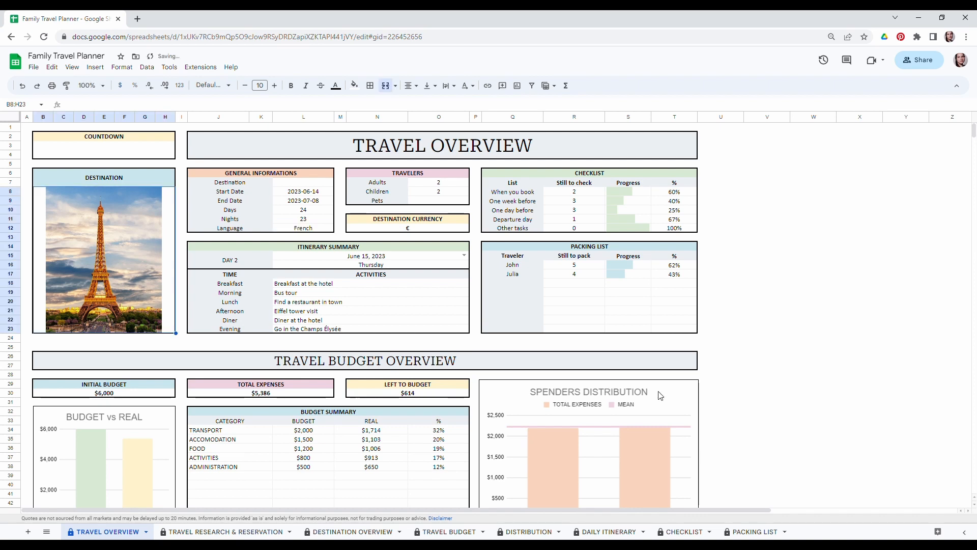
key("Delete")
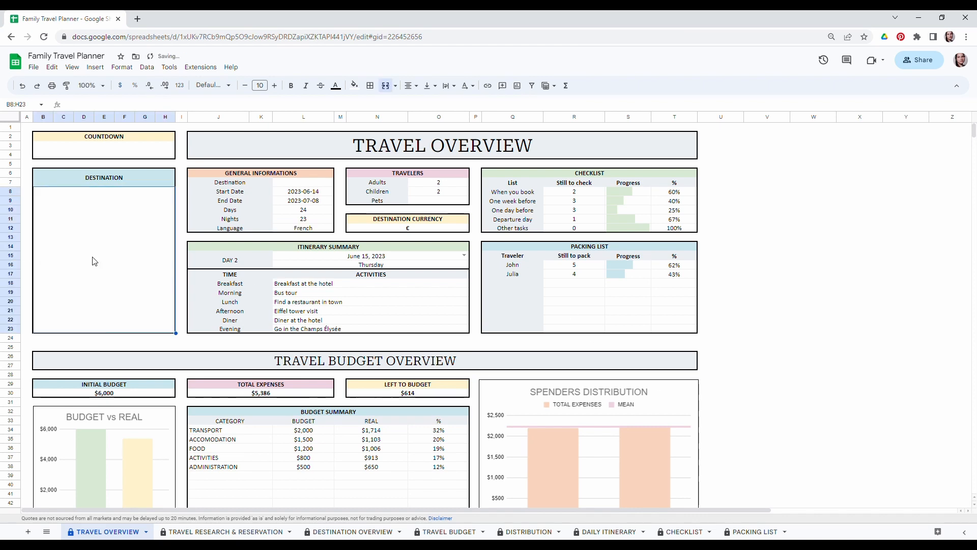
left_click(869, 337)
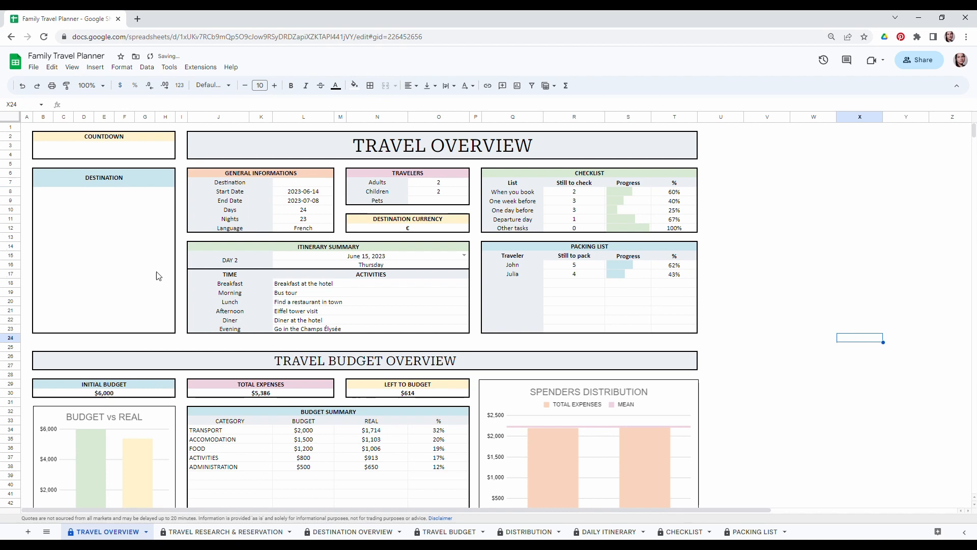
- Insert an Eiffel Tower picture uploaded from the computer as an in-cell image in the DESTINATION box
left_click(109, 256)
left_click(95, 67)
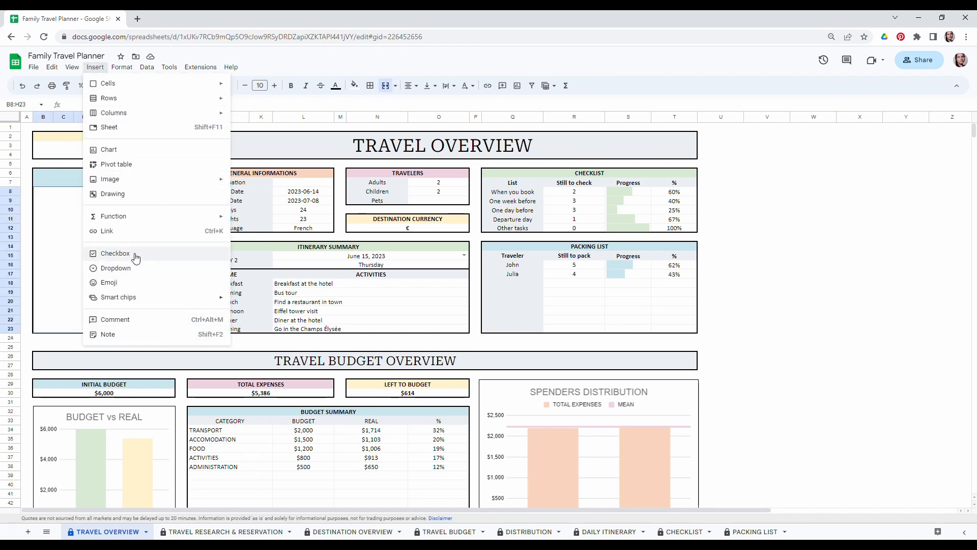
mouse_move(129, 181)
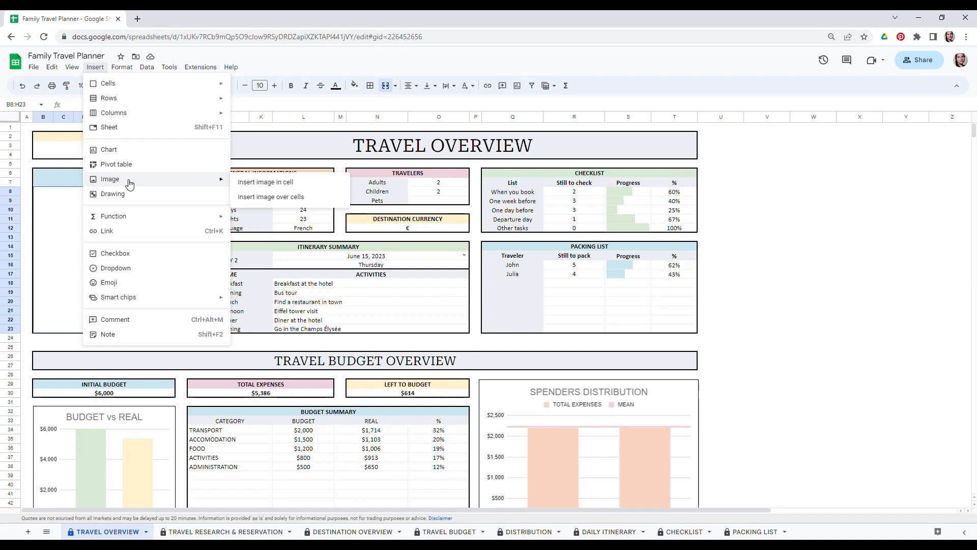
left_click(271, 187)
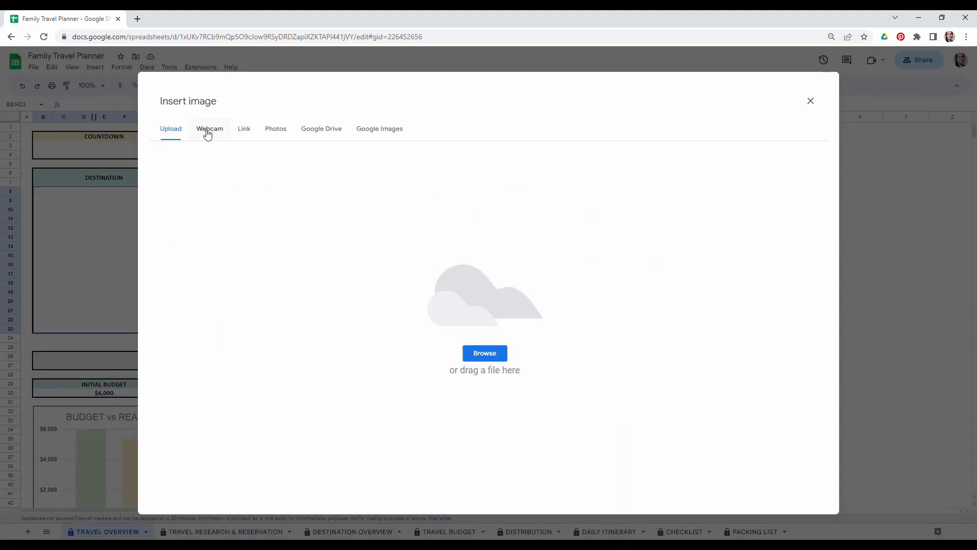
left_click(485, 358)
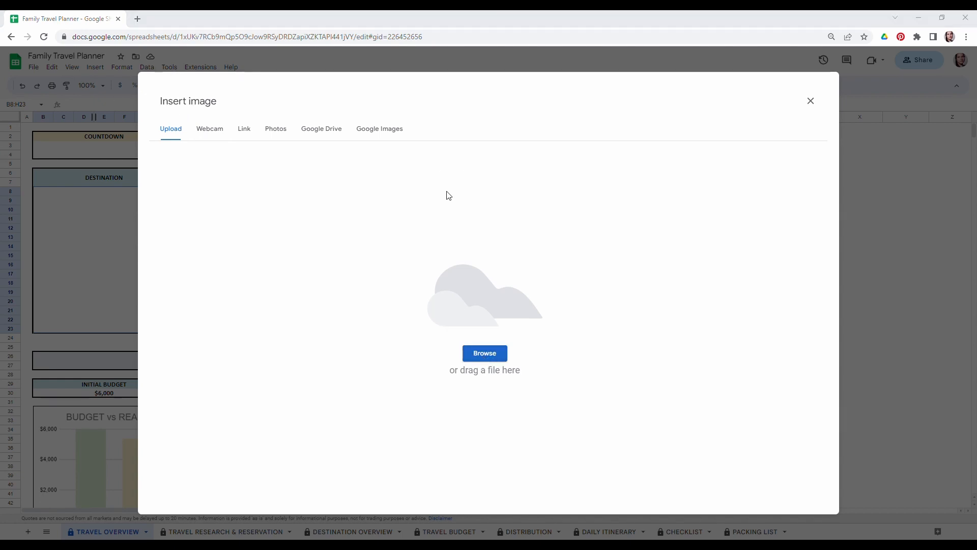
left_click(419, 220)
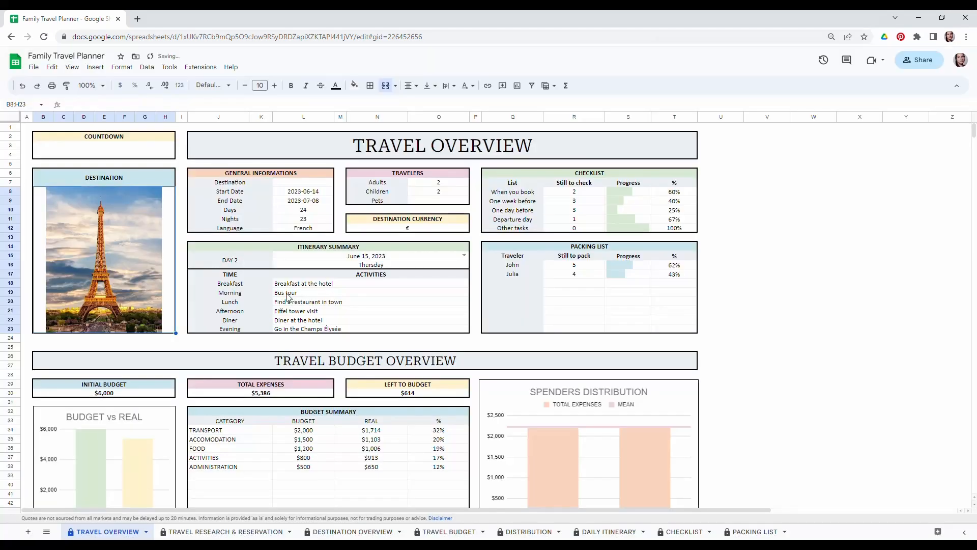
left_click(739, 303)
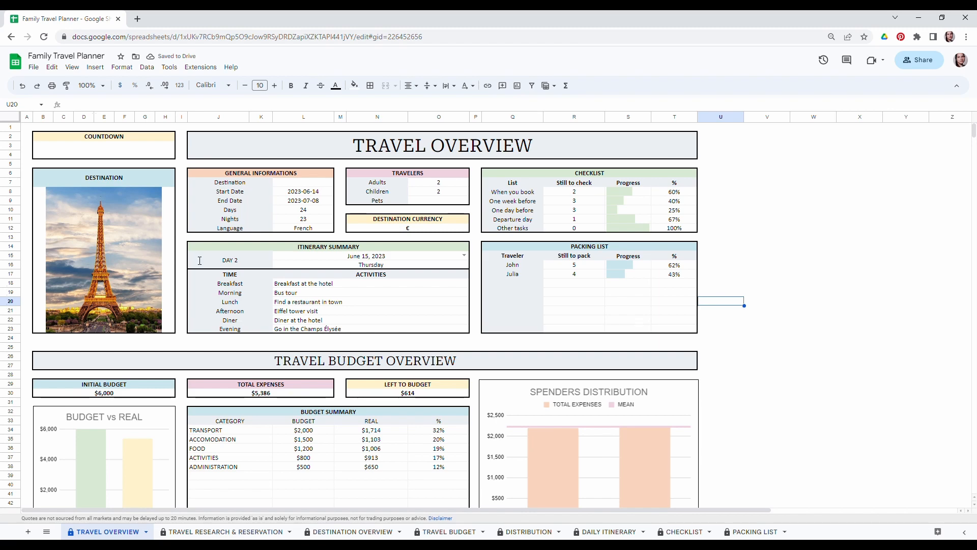
- On the TRAVEL RESEARCH & RESERVATION sheet, mark Paris, France as the final choice among the destinations
scroll(452, 322, "down", 2)
scroll(440, 315, "up", 2)
left_click(212, 532)
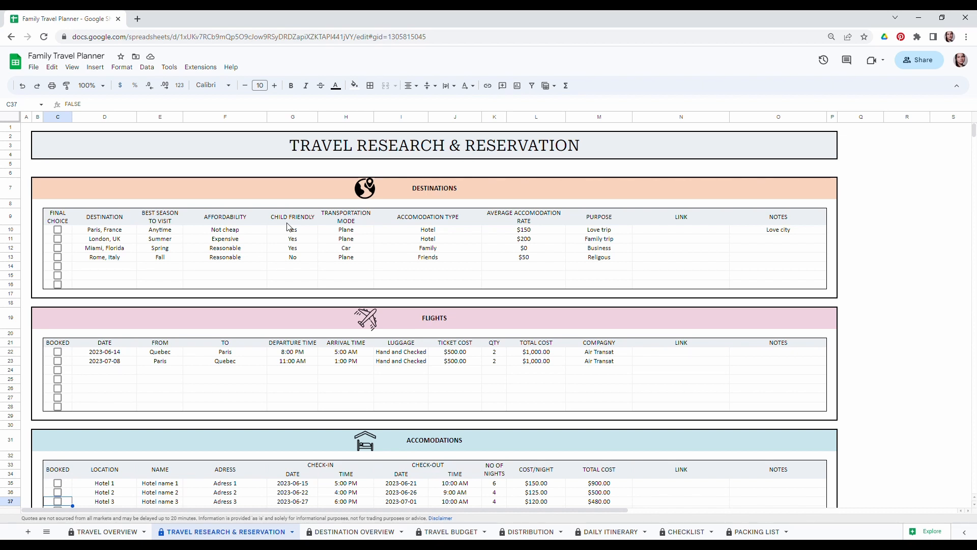
left_click(93, 269)
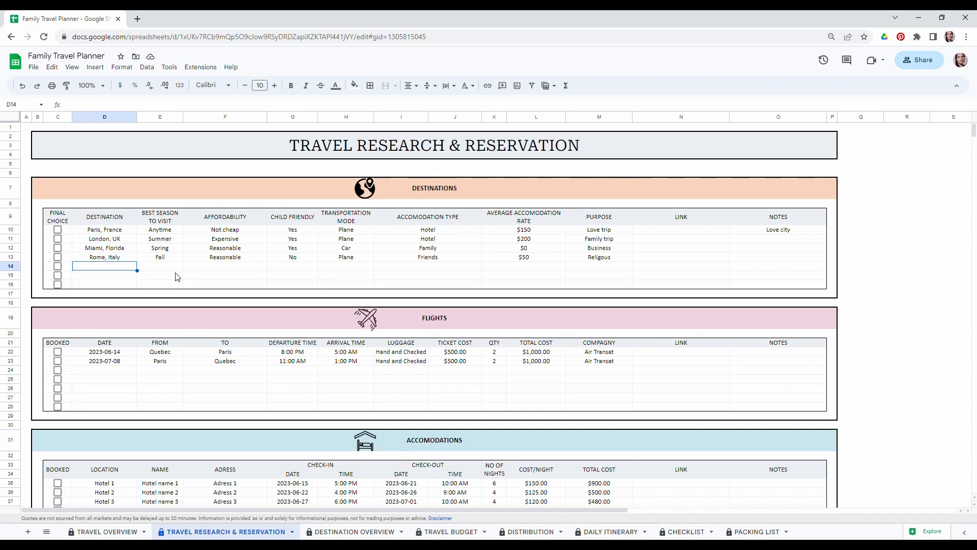
left_click(59, 232)
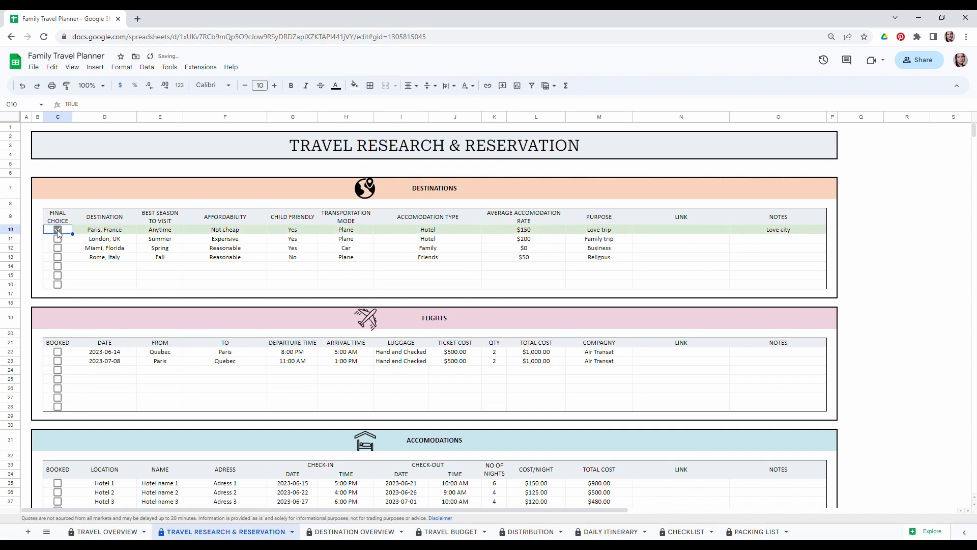
- Add New York, USA as a destination in the first empty row, with best season Summer and affordability Cheap
left_click(121, 267)
type("N")
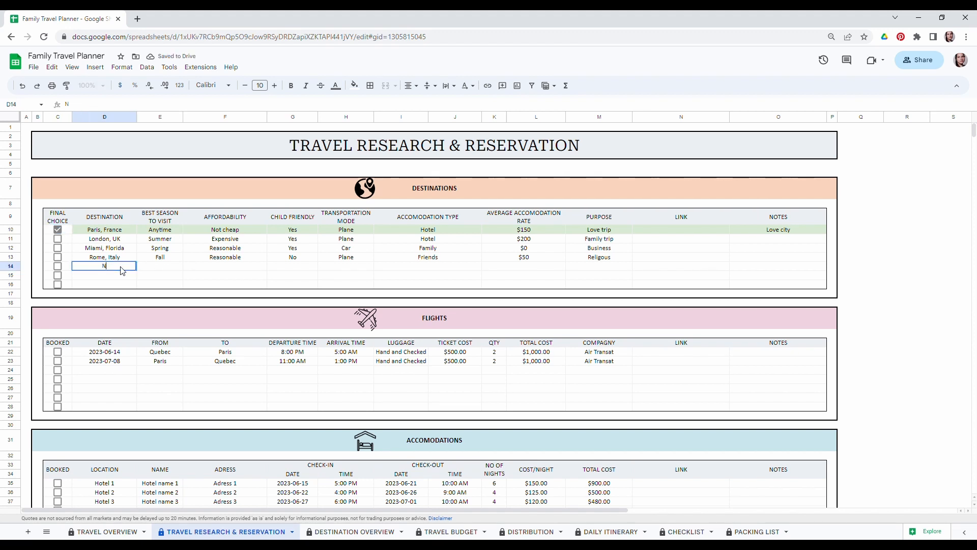
type("ew York, USA")
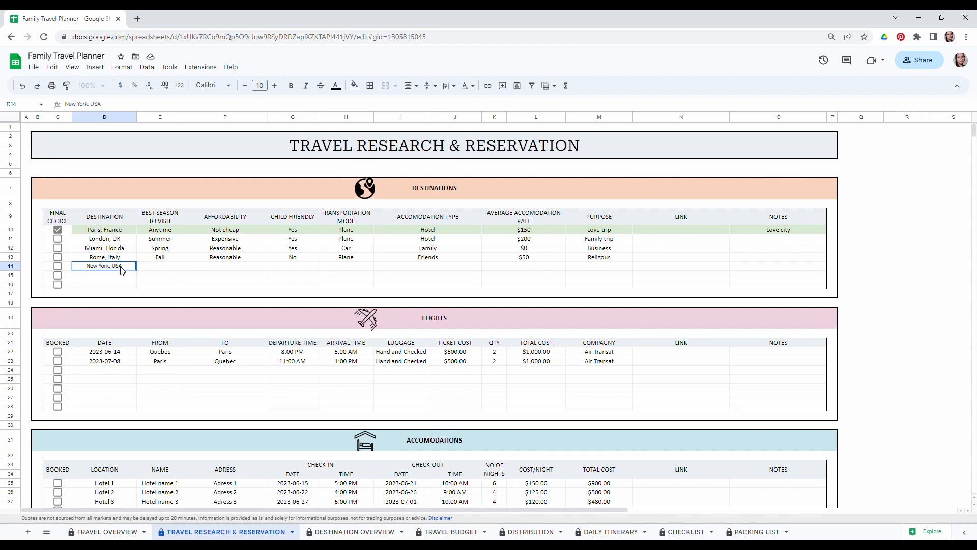
key("Tab")
type("Summer")
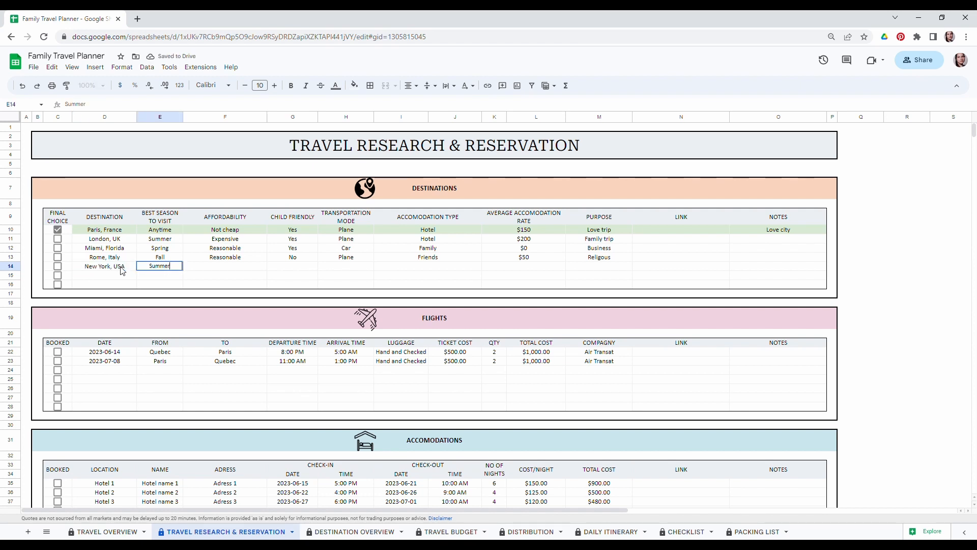
key("Tab")
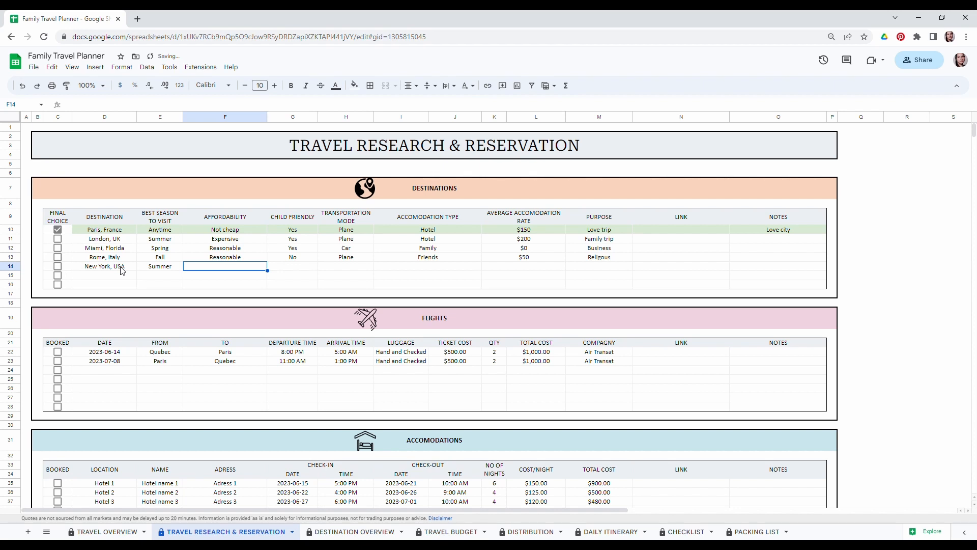
type("Cheap")
key("Tab")
key("Tab")
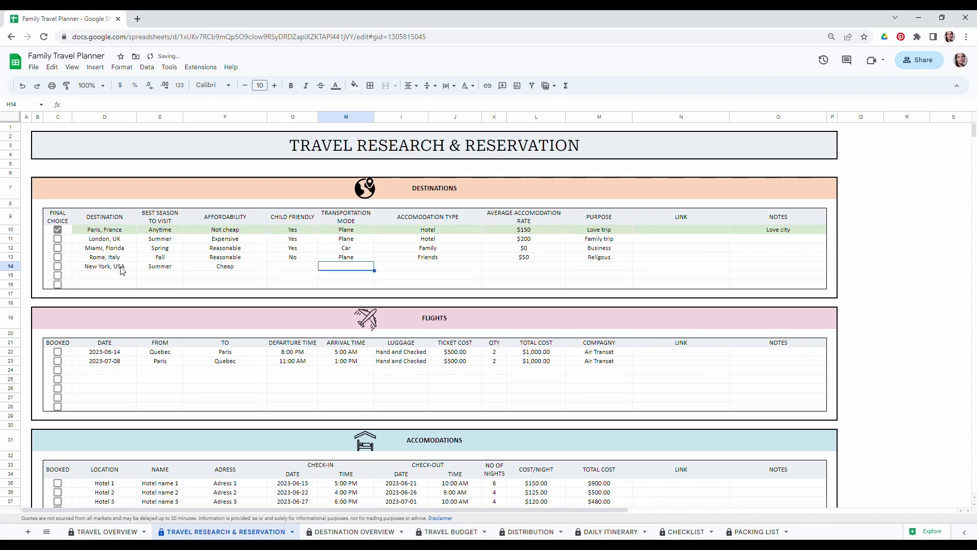
key("Tab")
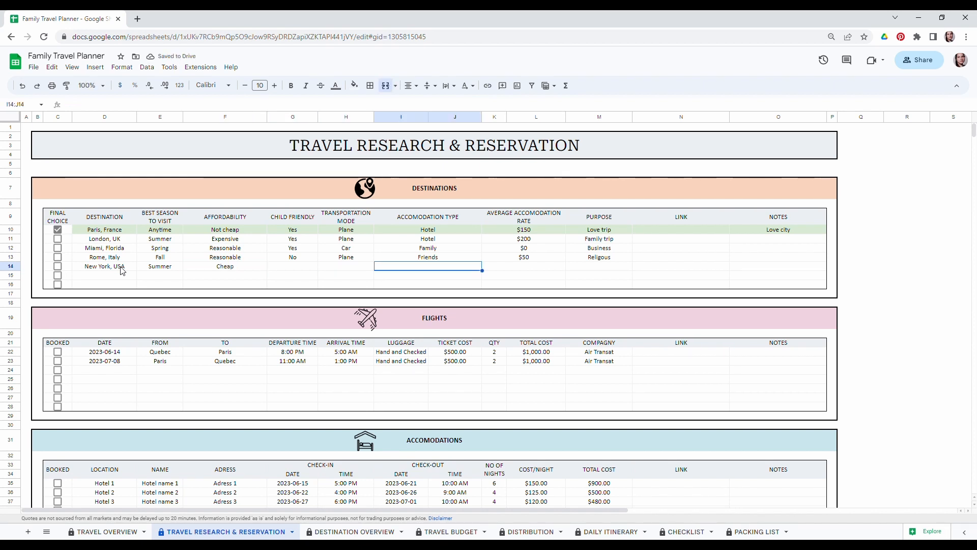
key("Tab")
key("Tab")
key("Tab")
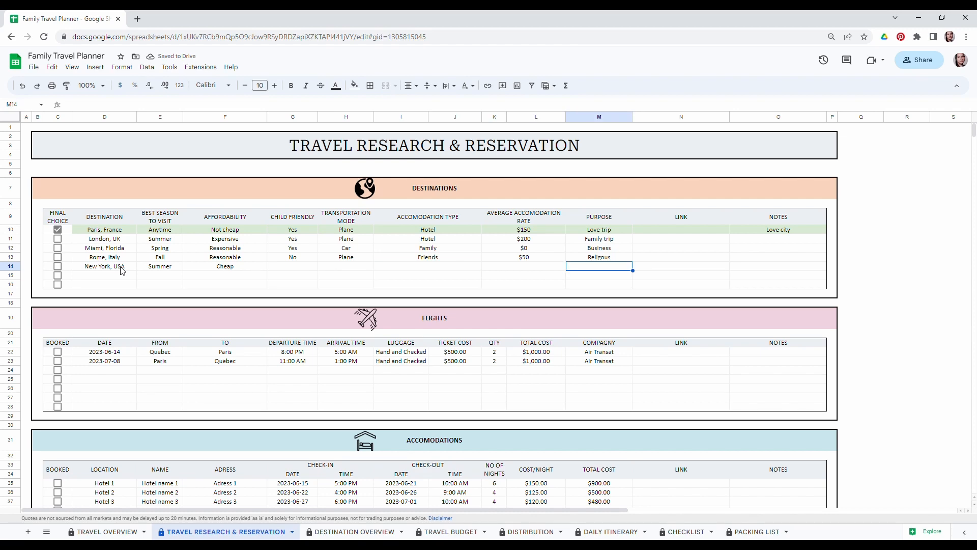
key("shift+Tab")
key("shift+Tab")
key("shift+Tab")
key("shift+Tab")
- Add Hotel 6 in the first empty row of the ACCOMODATIONS table, with name "Hotel name" and address "Adress"
scroll(168, 305, "down", 3)
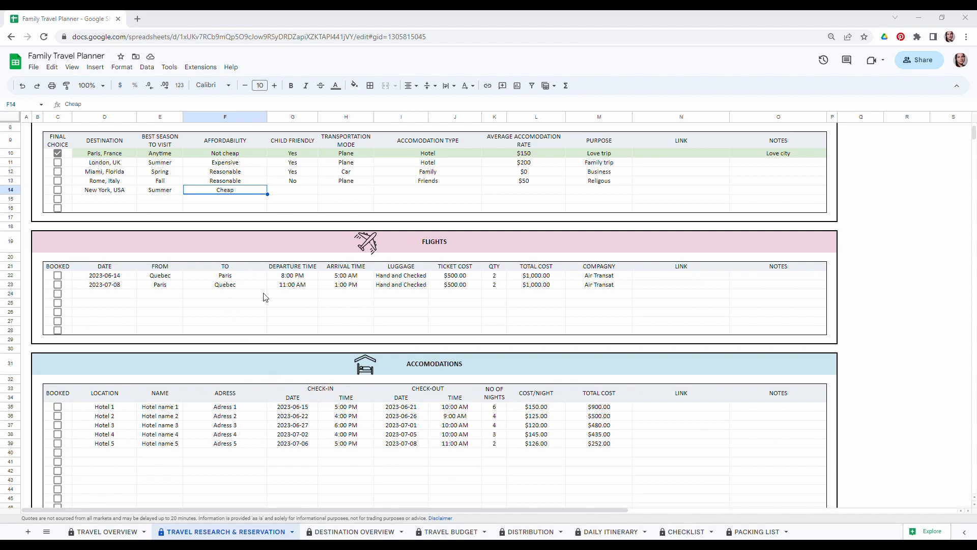
scroll(245, 392, "down", 2)
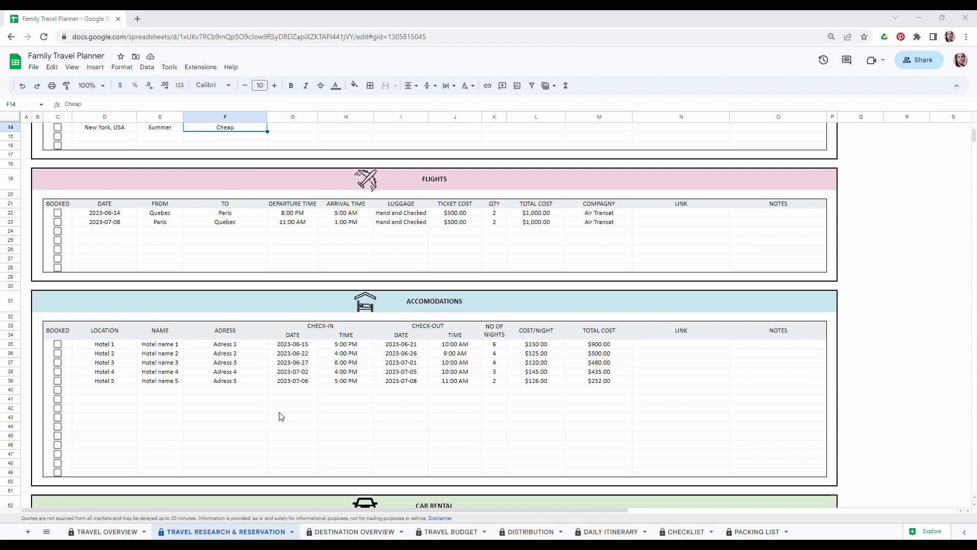
left_click(153, 409)
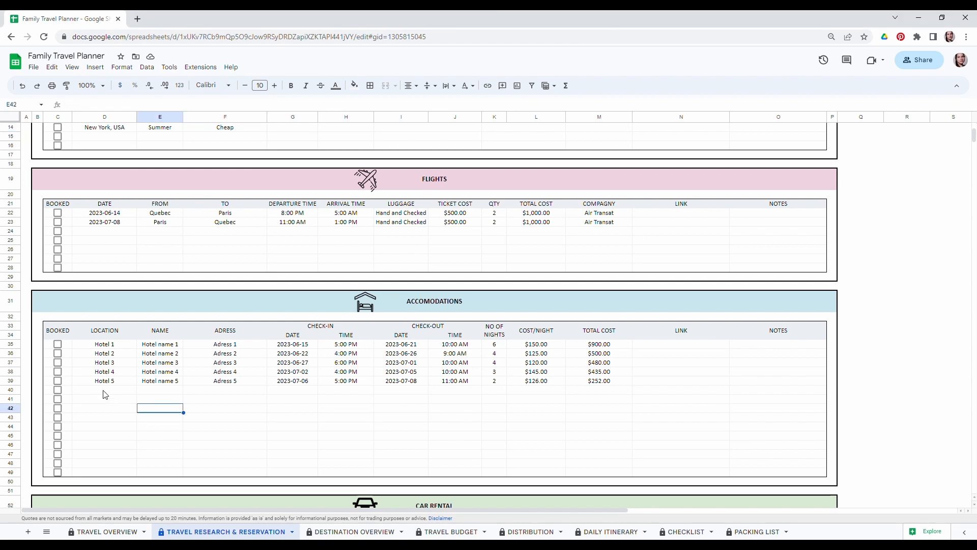
left_click(105, 394)
type("Hotel 6")
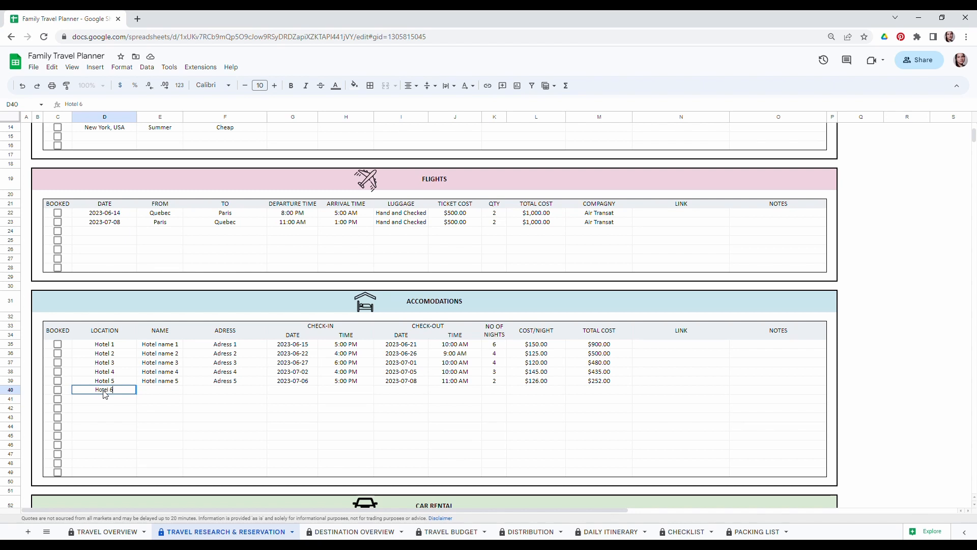
key("Tab")
type("Ho")
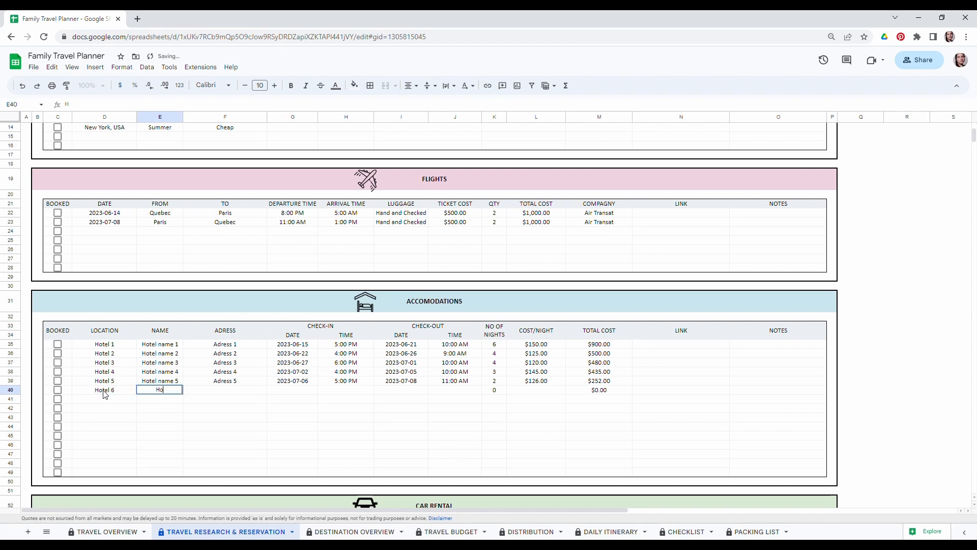
type("tel name")
key("Tab")
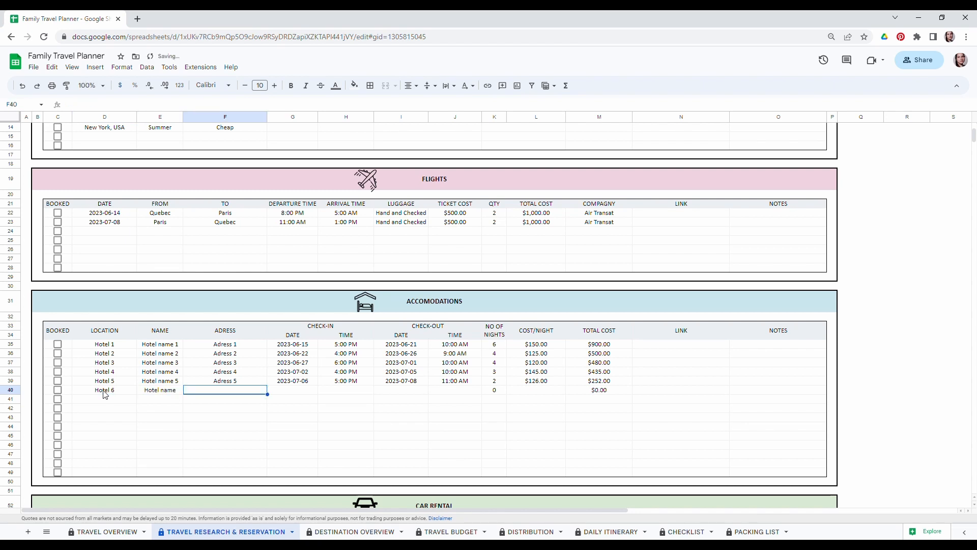
type("Adress")
key("Tab")
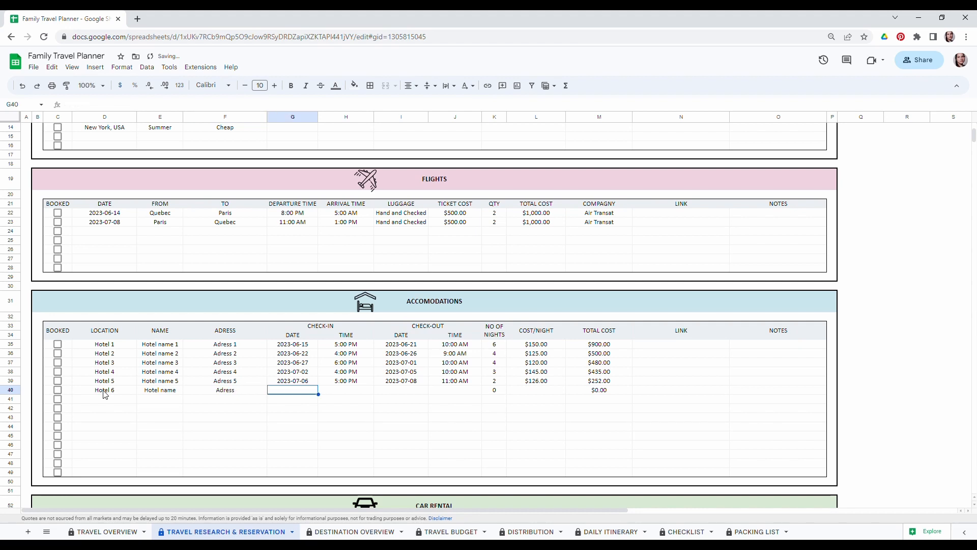
- Set Hotel 6's check-in date to 2023-07-21 and its check-in time to 6:00 PM
left_click(291, 413)
left_click(308, 390)
double_click(297, 393)
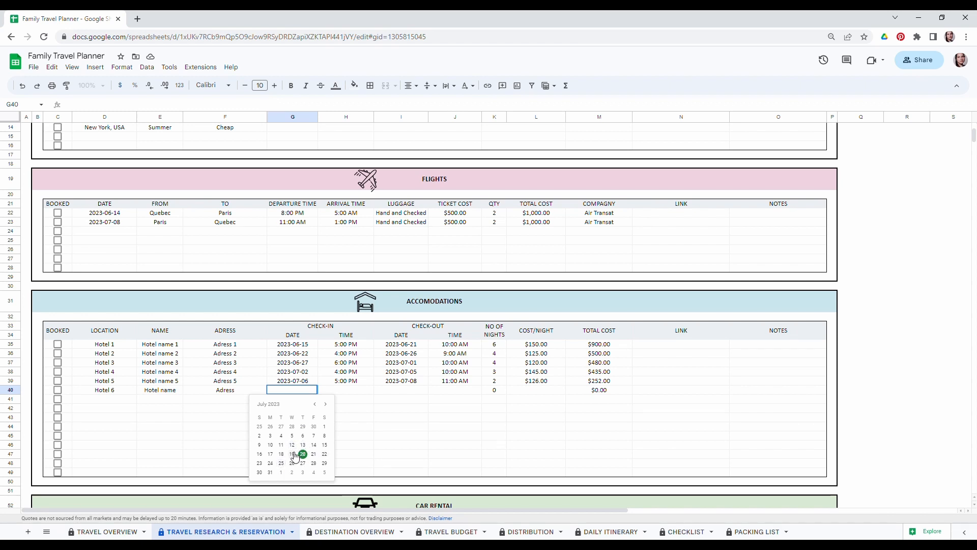
left_click(314, 454)
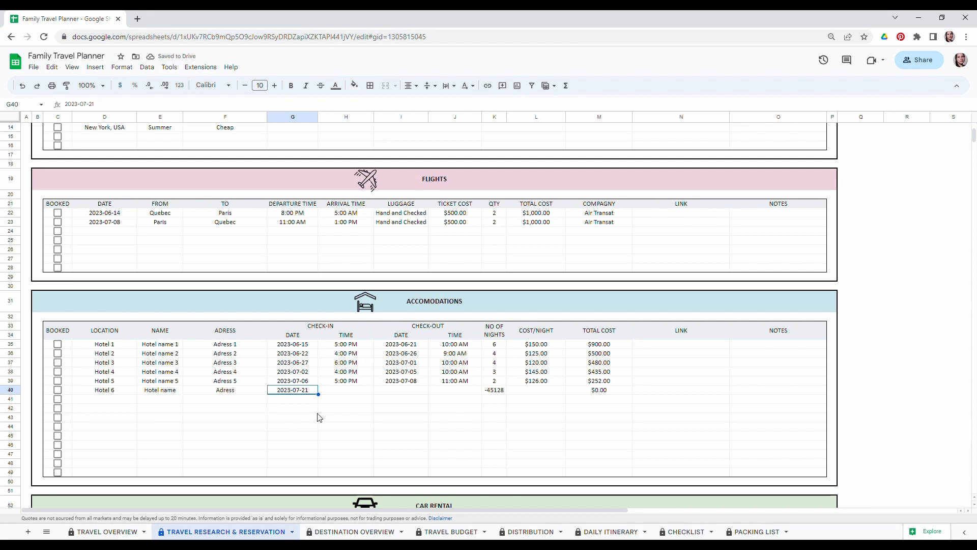
left_click(352, 393)
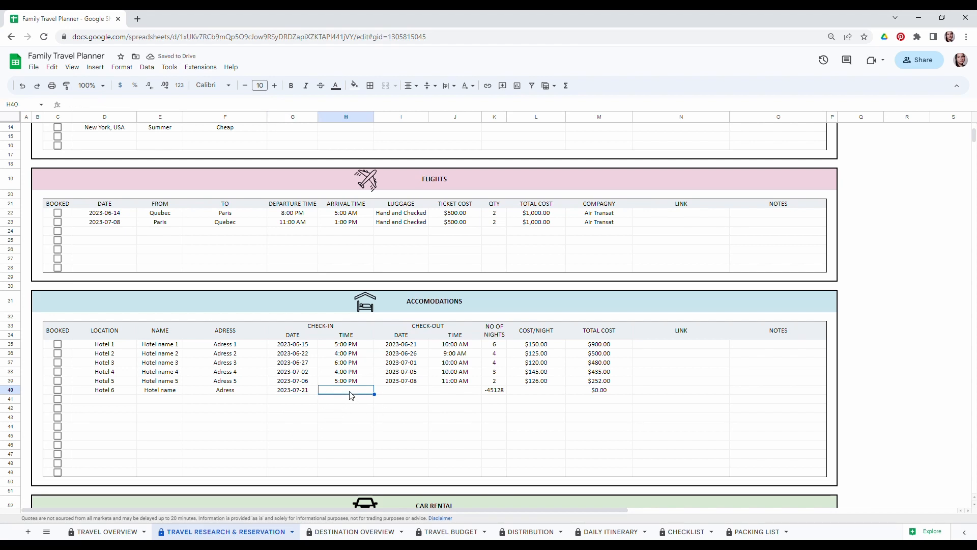
type("6:00 PM")
- Set Hotel 6's check-out date to 2023-07-25 and its check-out time to 10:00 AM
left_click(401, 429)
left_click(407, 395)
double_click(407, 395)
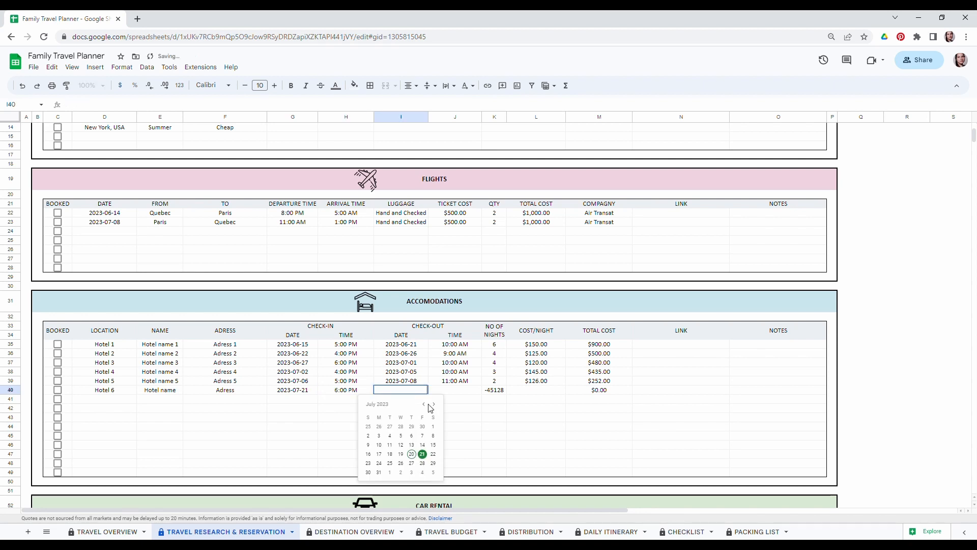
left_click(387, 465)
left_click(455, 419)
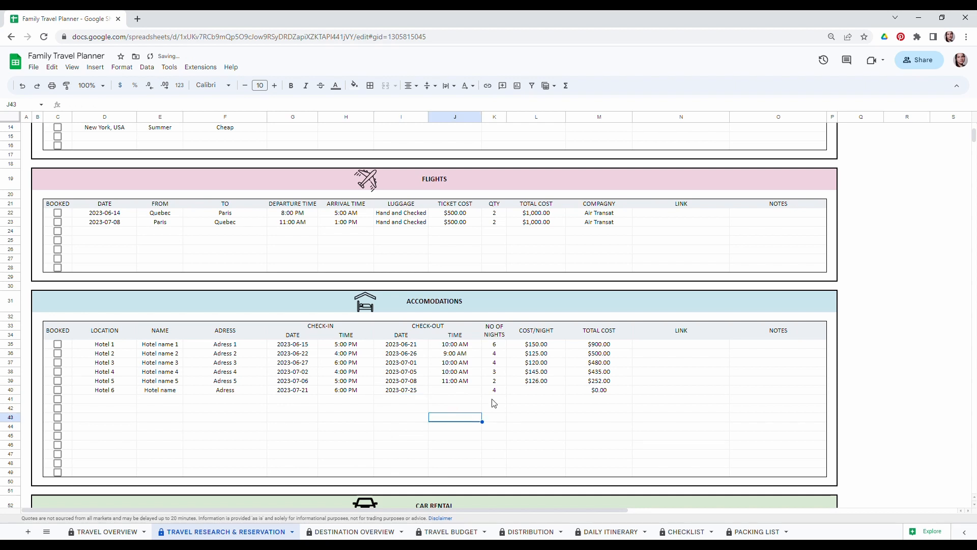
left_click(491, 388)
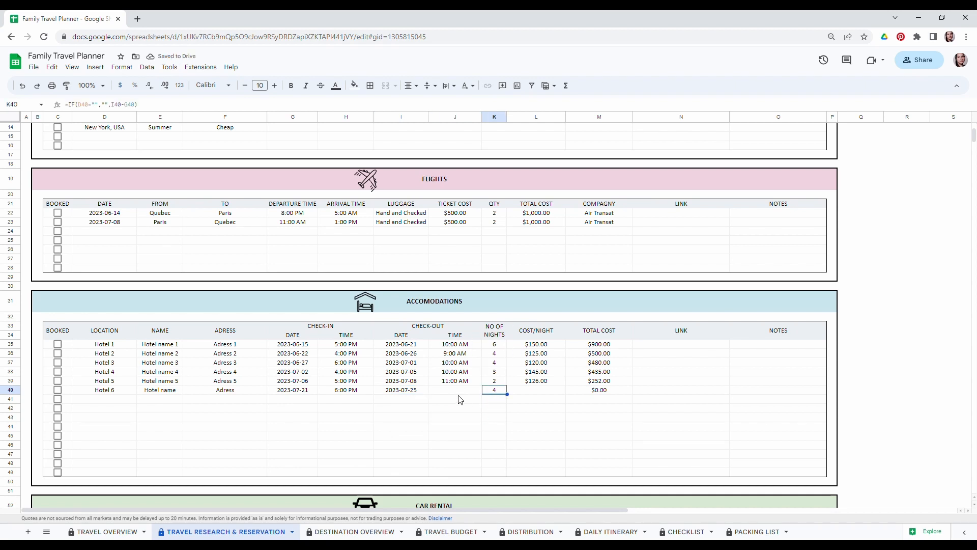
key("Left")
type("10")
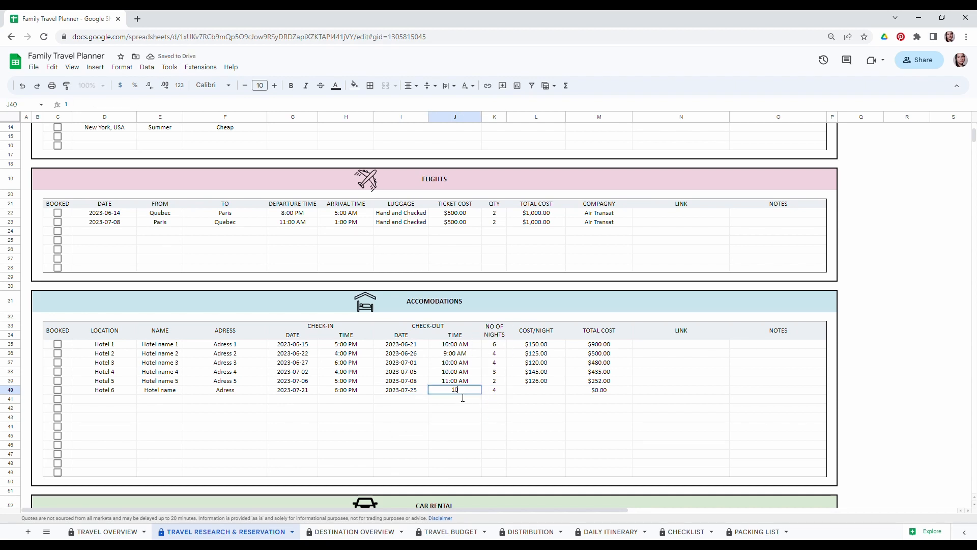
type(":00 AM")
- Enter a cost per night of 120 for Hotel 6 and check its calculated nights
left_click(513, 431)
left_click(539, 390)
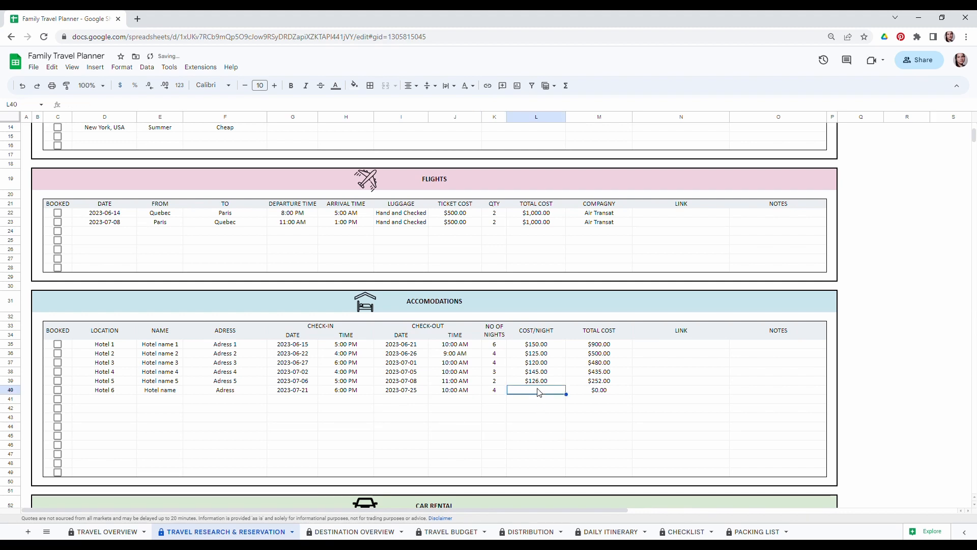
type("120")
left_click(536, 421)
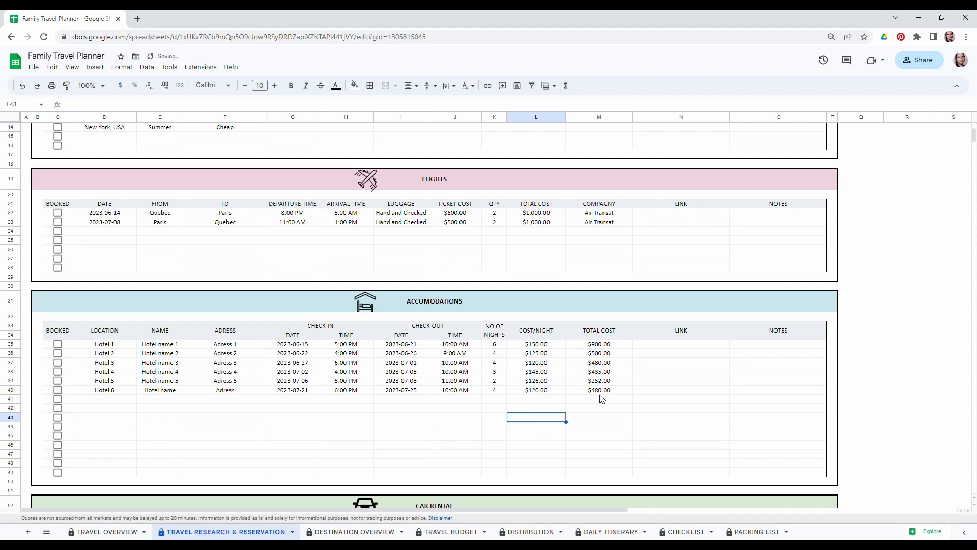
left_click(530, 392)
left_click(496, 392)
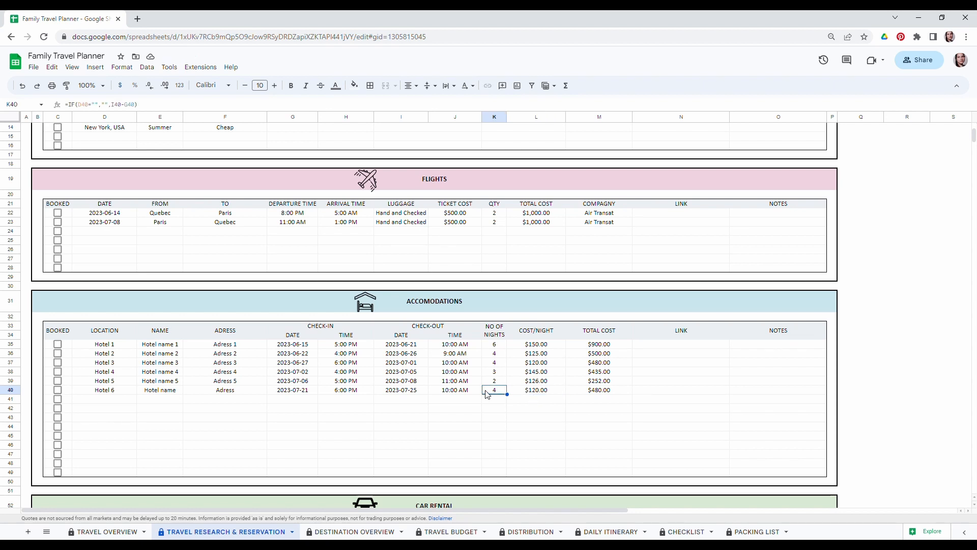
- Examine the CAR RENTAL table, including the date picker of Rental 1's drop-off date and the calculated days and costs
scroll(442, 313, "down", 3)
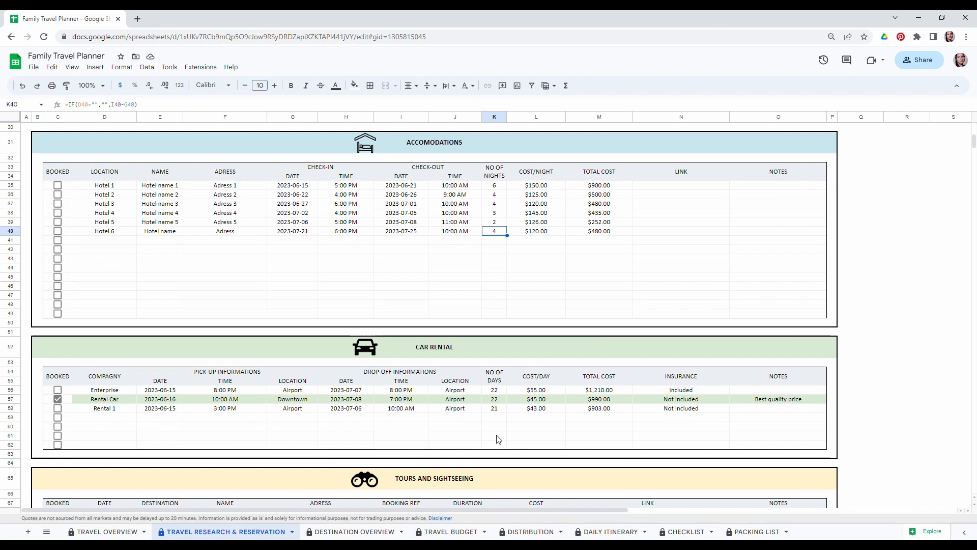
double_click(357, 410)
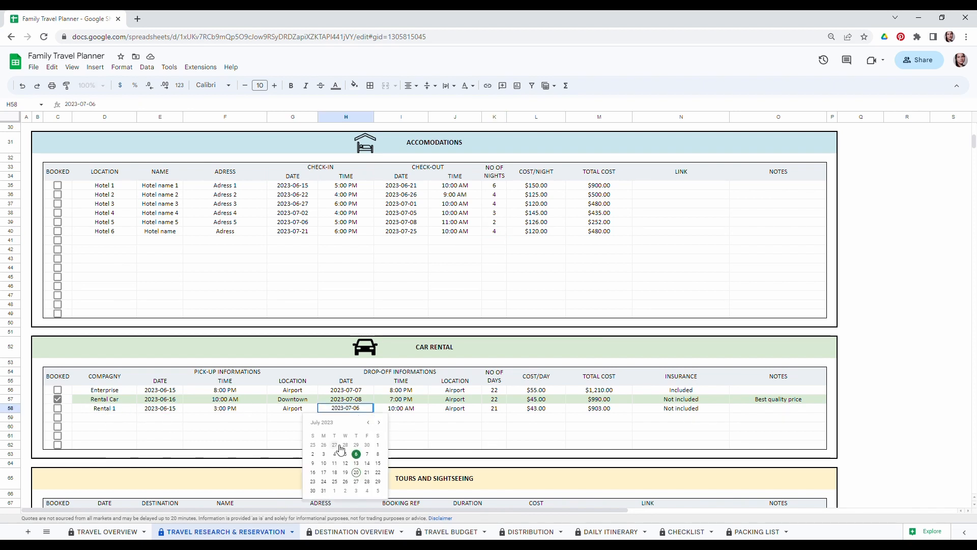
left_click(500, 428)
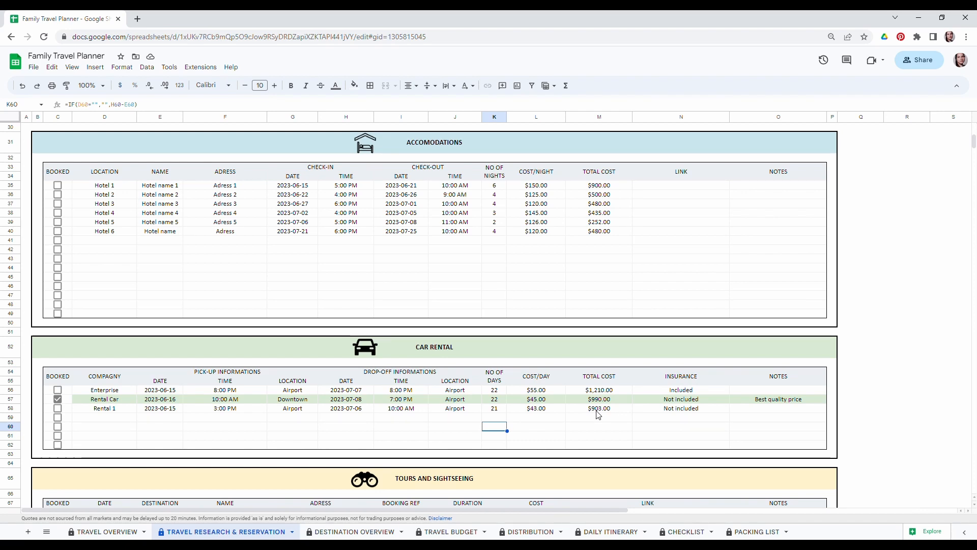
left_click(563, 432)
scroll(86, 295, "up", 5)
scroll(86, 295, "up", 3)
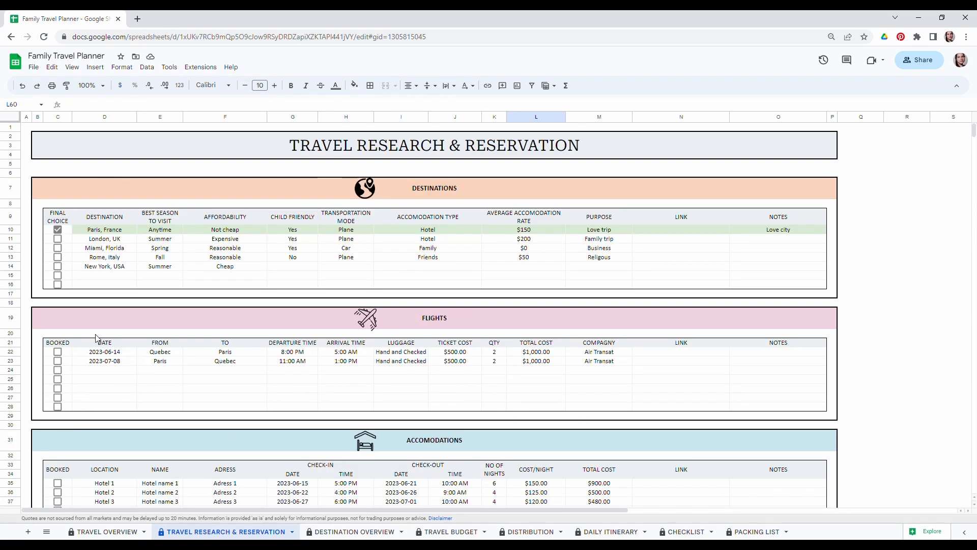
- Mark Hotel 2, Hotel 3 and Hotel 4 as booked, along with the Paris to Quebec flight
scroll(76, 356, "down", 2)
left_click(57, 416)
left_click(57, 424)
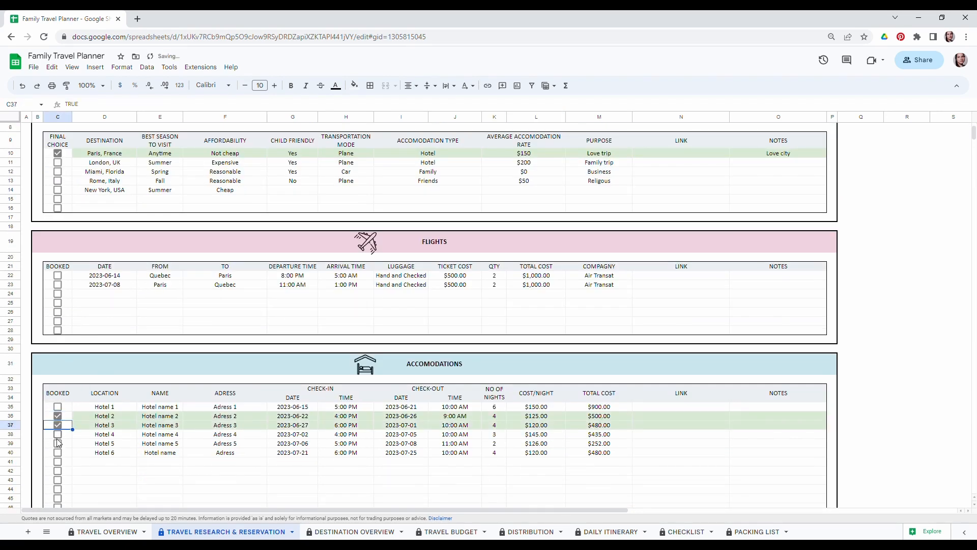
left_click(57, 434)
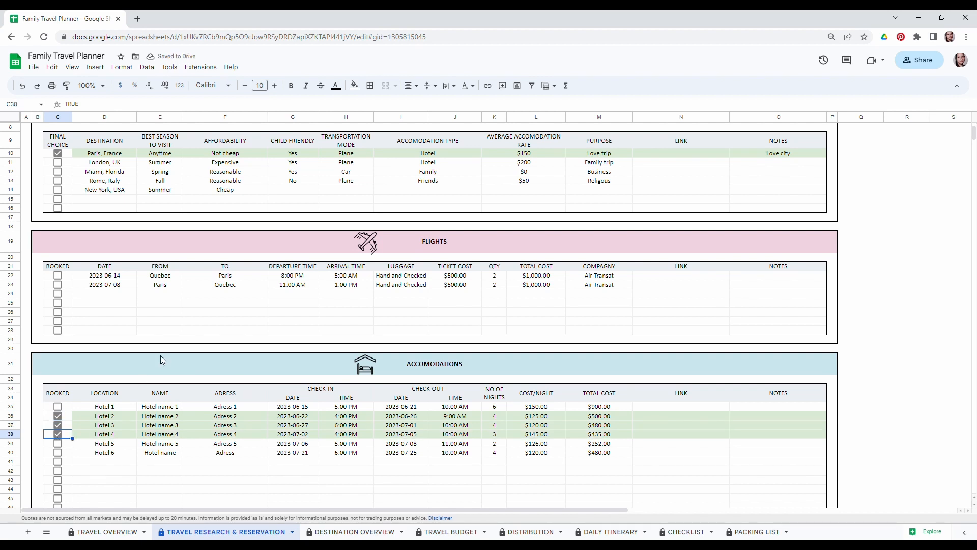
left_click(58, 285)
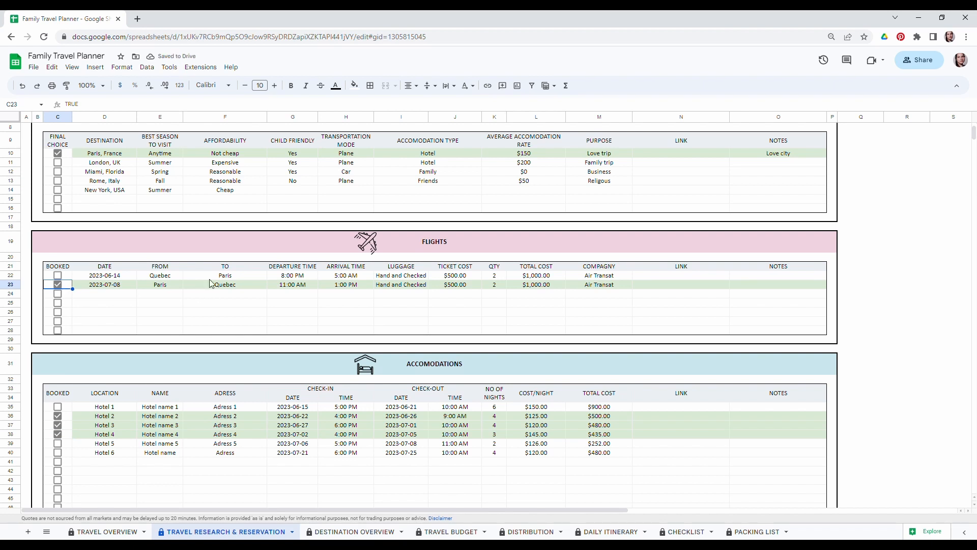
- On the DESTINATION OVERVIEW sheet, insert an Eiffel Tower picture uploaded from the computer as an in-cell image in the Eiffel Tower card
left_click(336, 534)
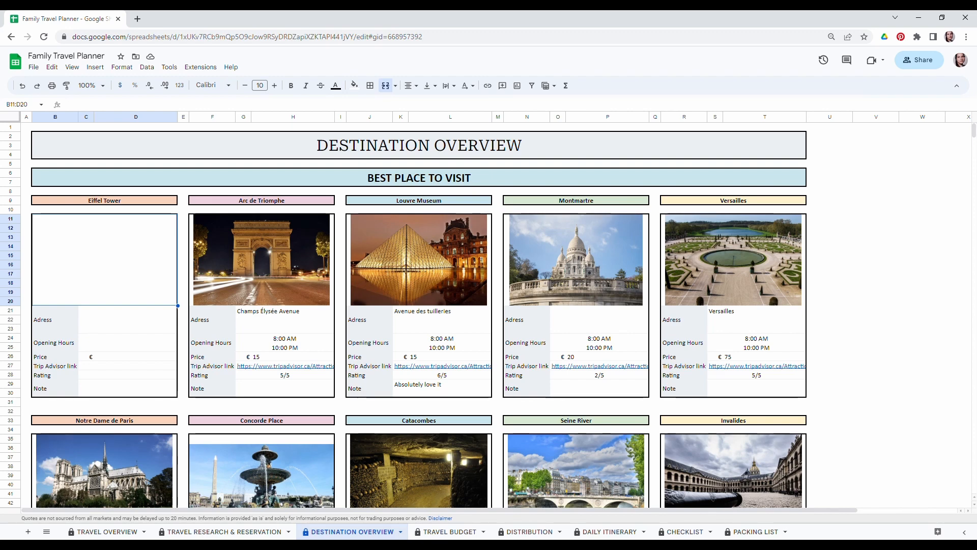
left_click(183, 292)
scroll(681, 338, "down", 1)
scroll(682, 338, "down", 5)
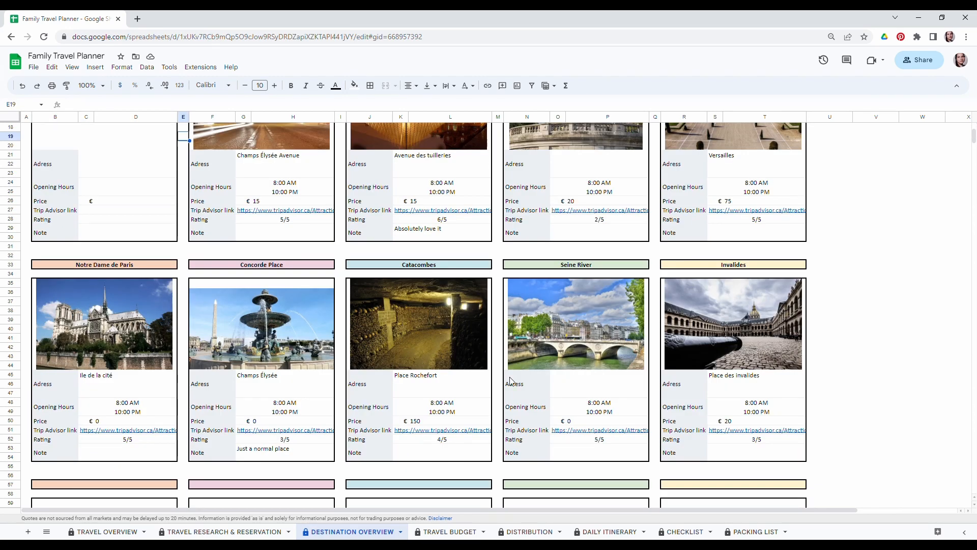
scroll(408, 331, "up", 6)
left_click(97, 256)
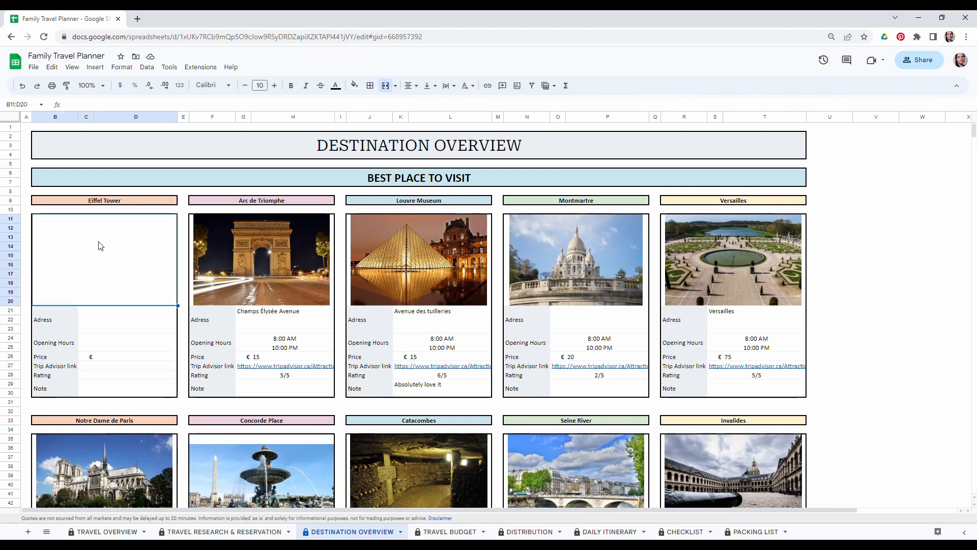
left_click(95, 67)
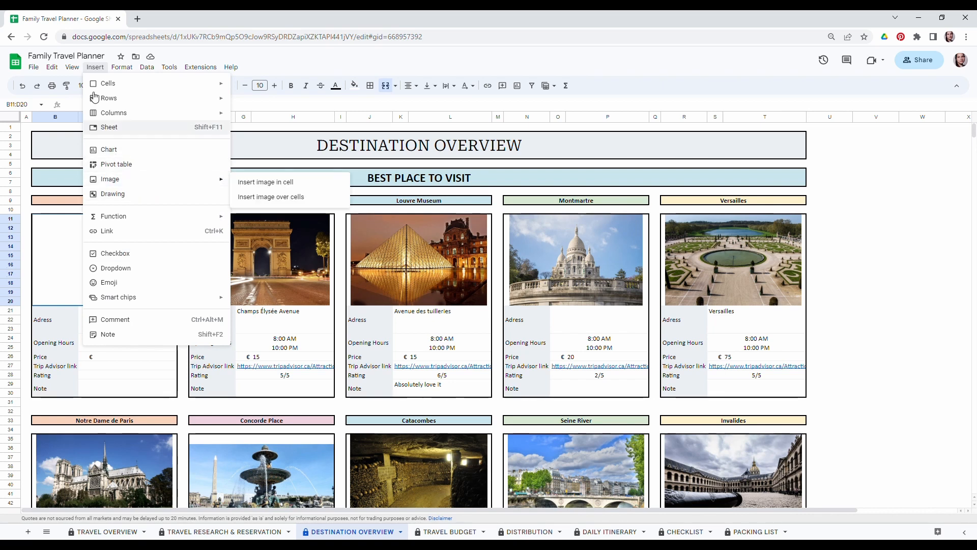
mouse_move(117, 186)
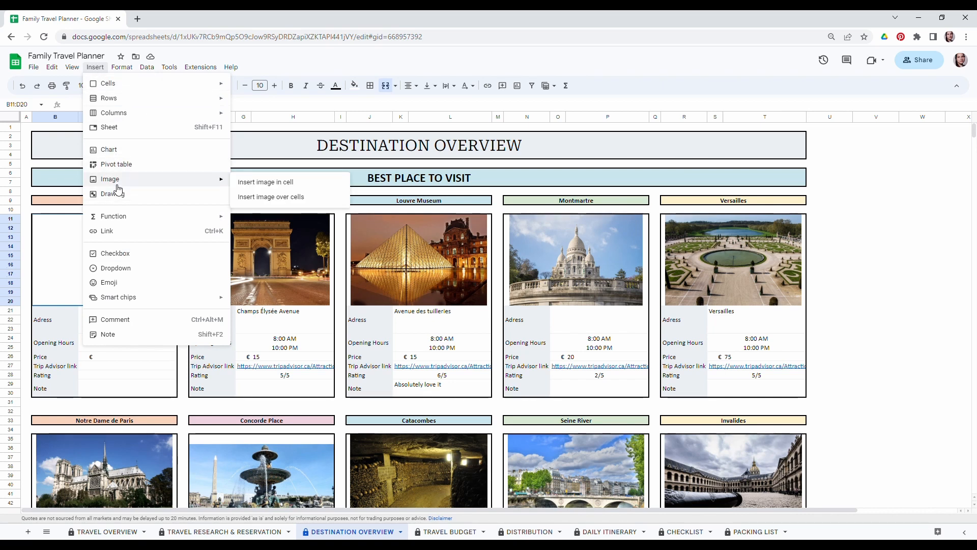
left_click(280, 183)
left_click(489, 363)
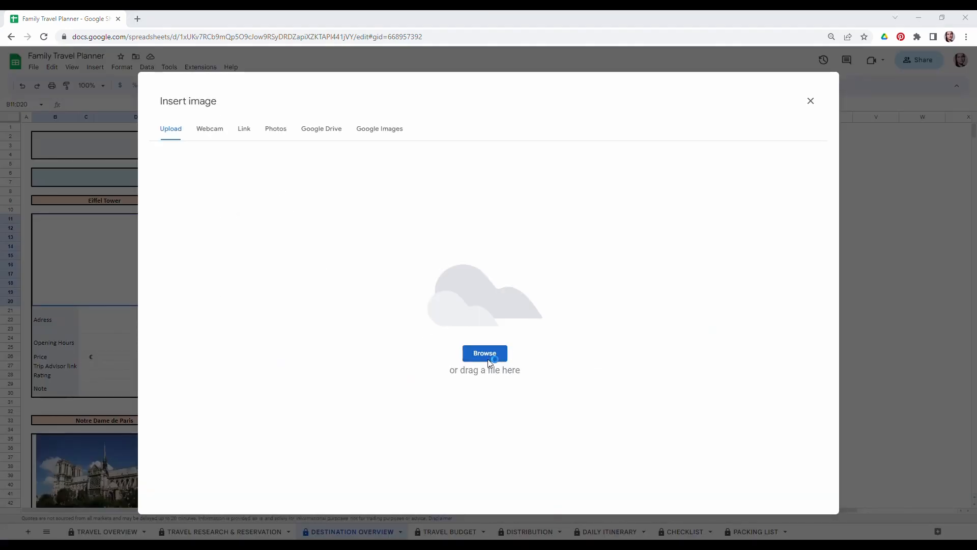
double_click(432, 218)
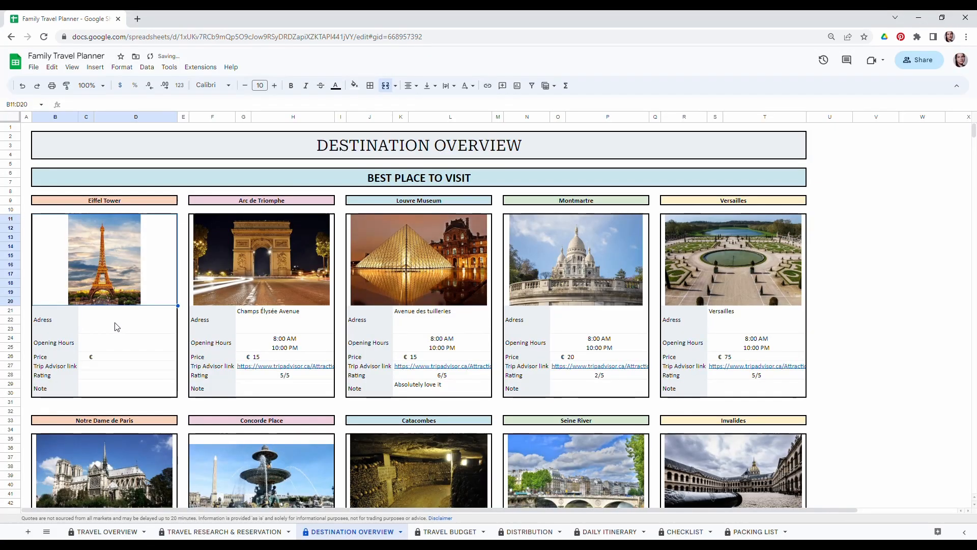
- Enter "Eiffel Tour Champ" as the address in the Eiffel Tower card
left_click(115, 320)
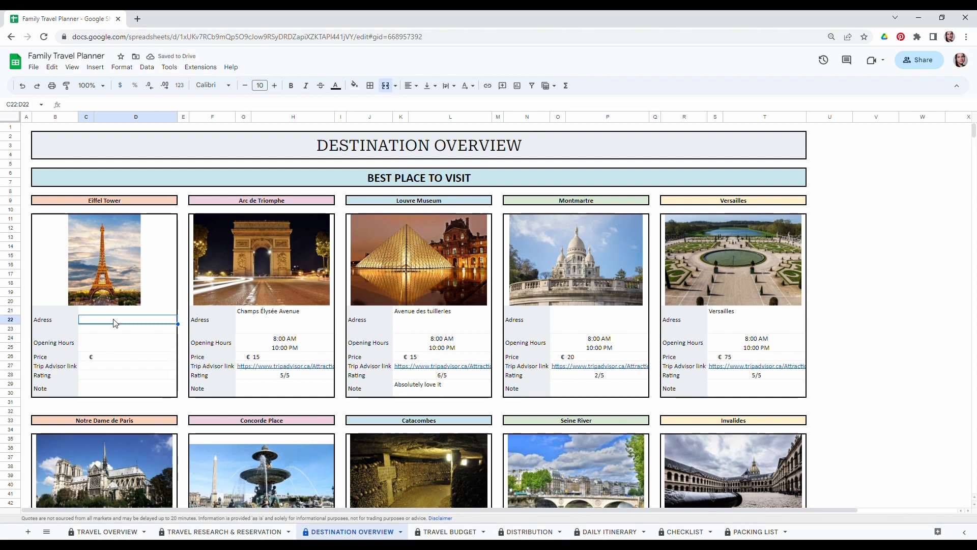
type("Eiffel")
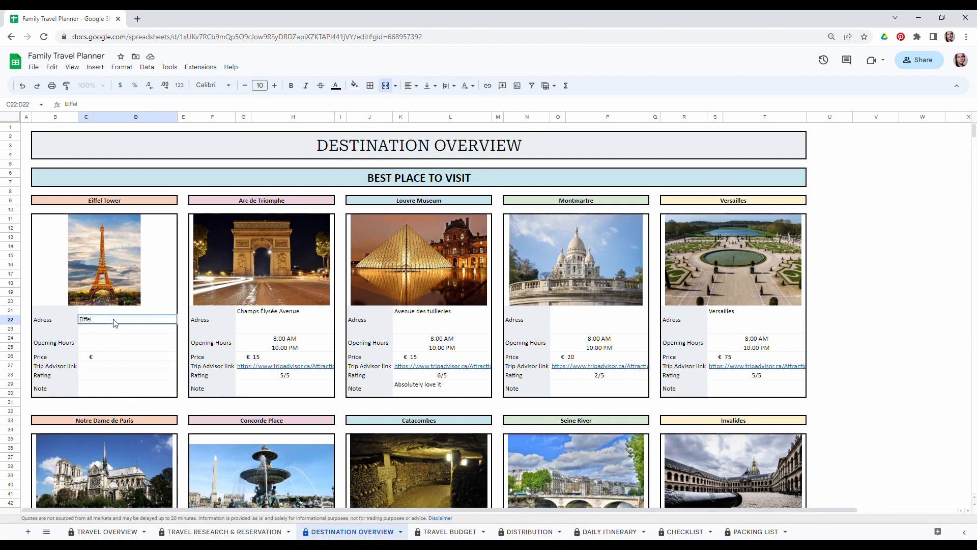
type(" Tour Champ")
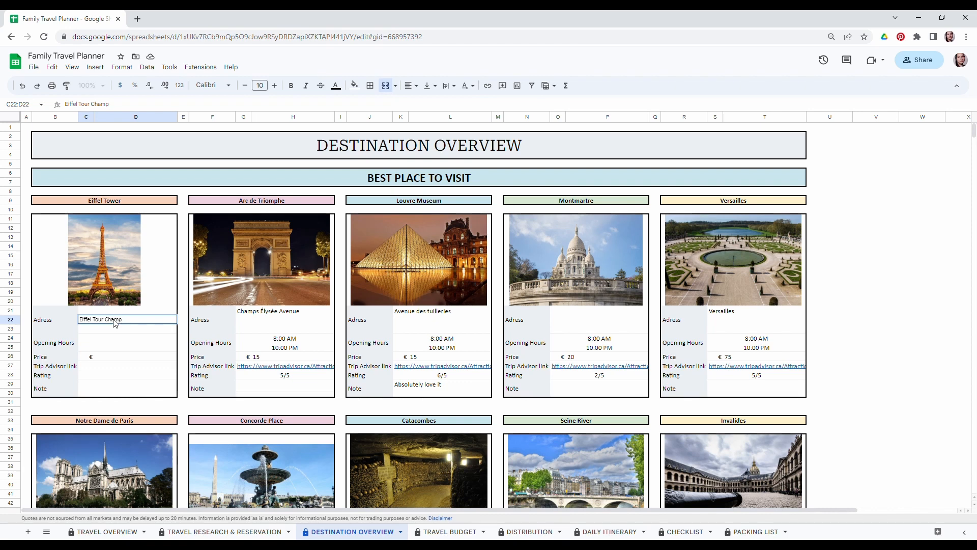
left_click(109, 338)
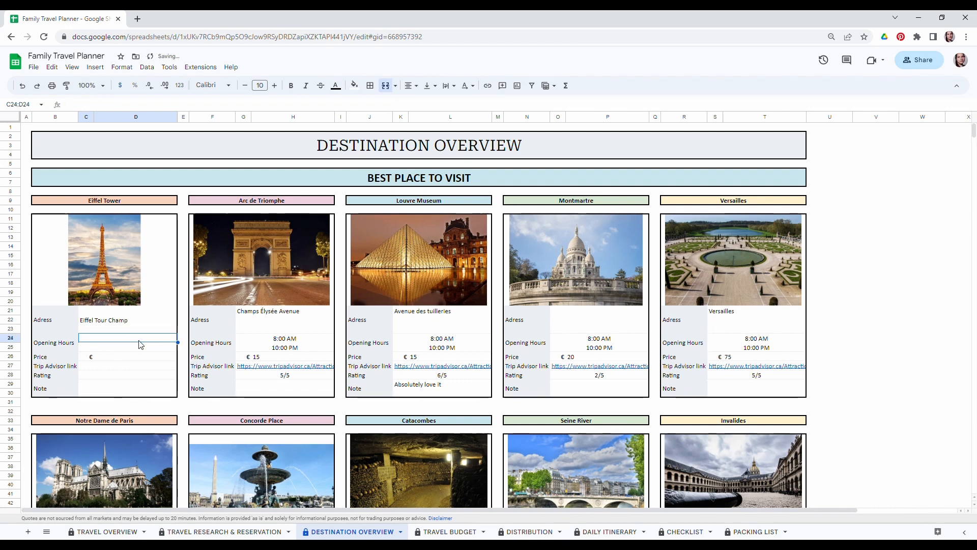
- Set the Eiffel Tower card's opening hours to 8:00 AM and 11:00 PM
type("8")
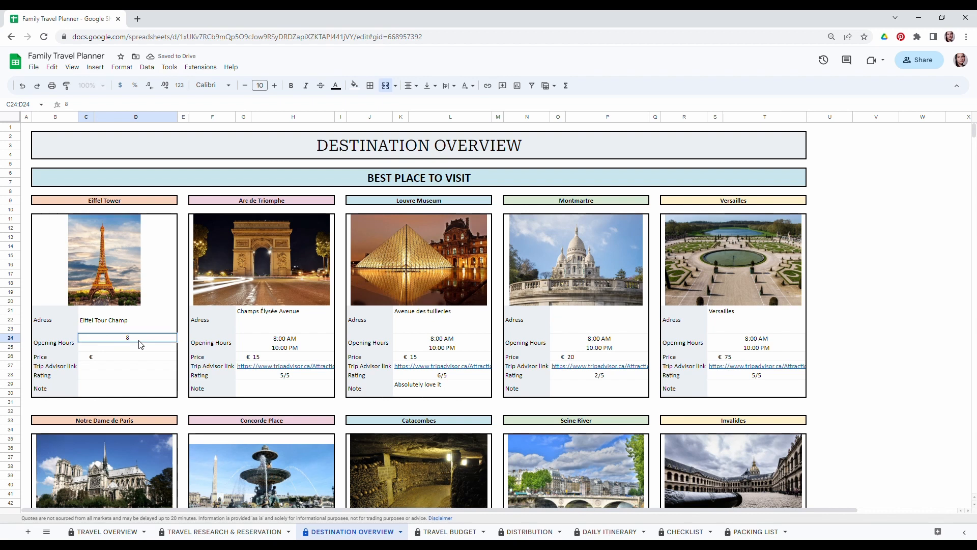
type(":00 AM")
key("Return")
type("11")
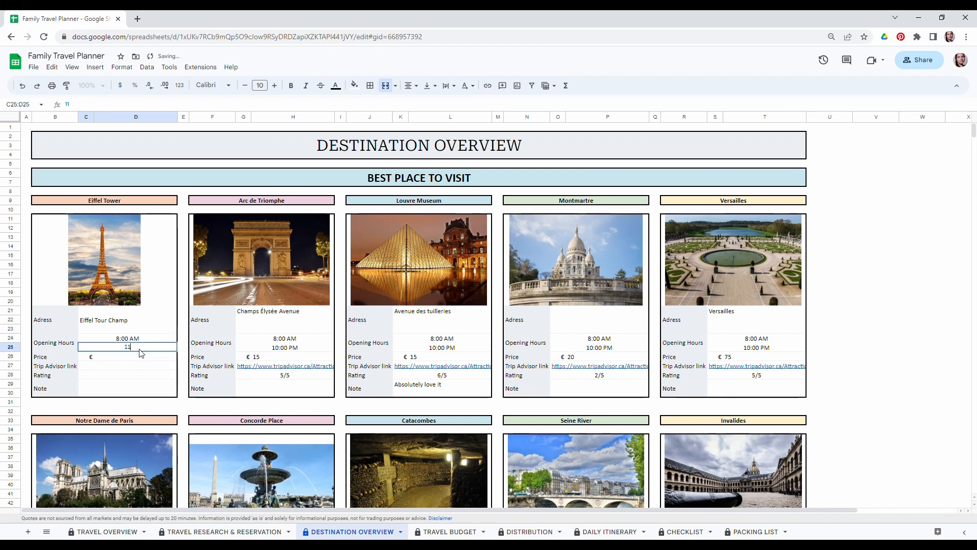
type(":00")
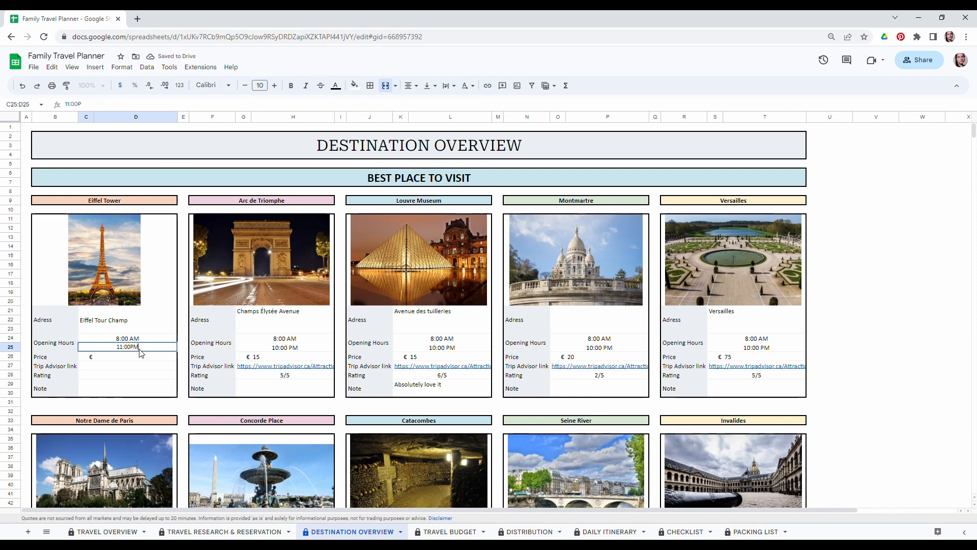
type(" PM")
key("Return")
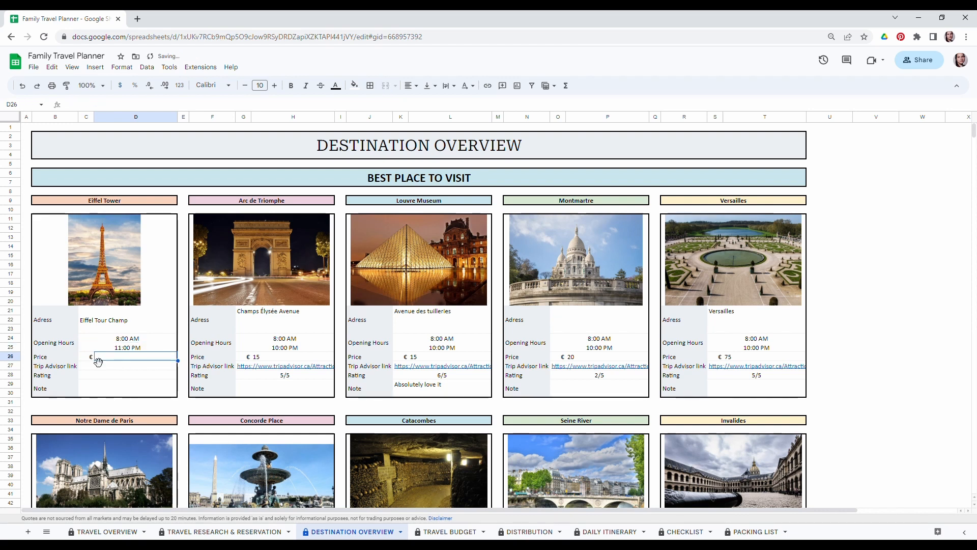
type("2")
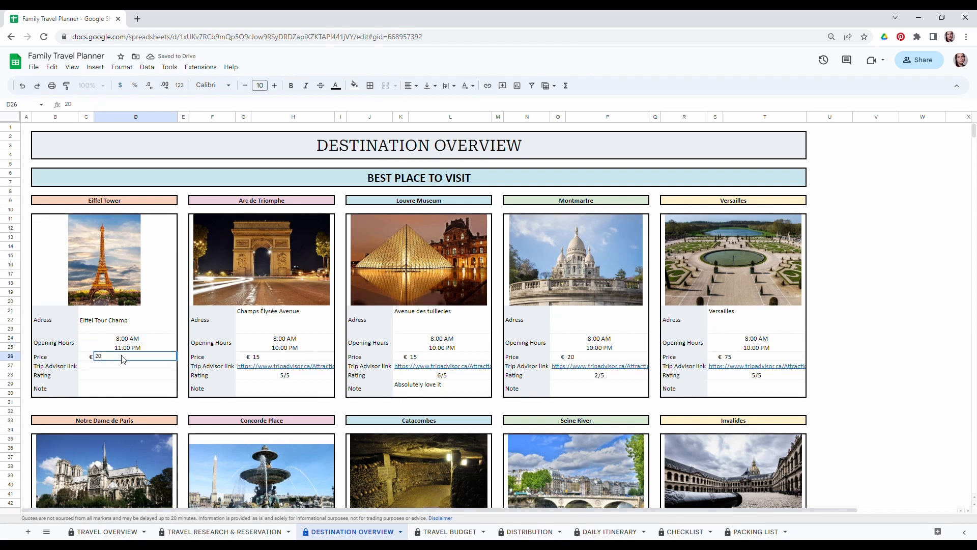
type("0")
key("Return")
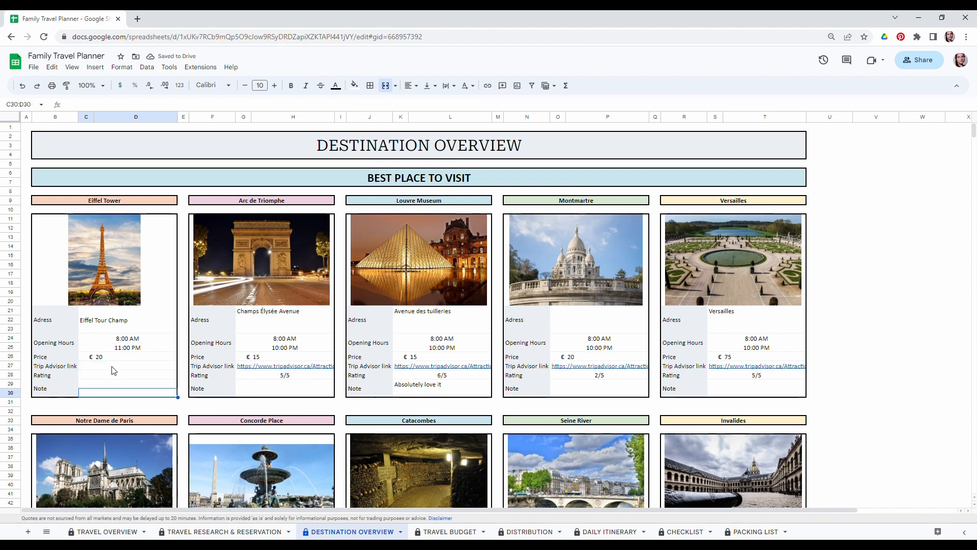
left_click(124, 104)
type("https://www.tripadvisor.ca/Attraction_Products-g187147-d188151-Eiffel_Tower-Paris_Ile_de_France.html")
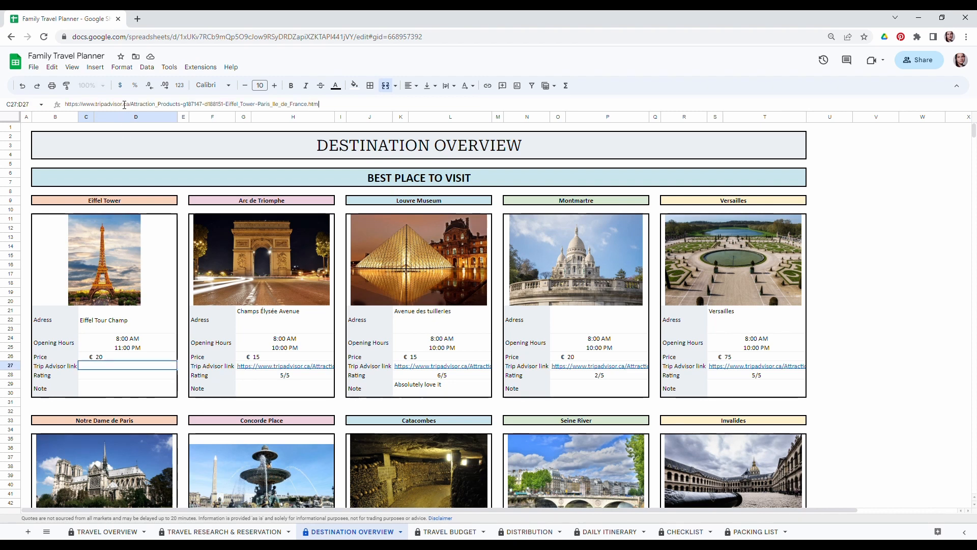
left_click(110, 395)
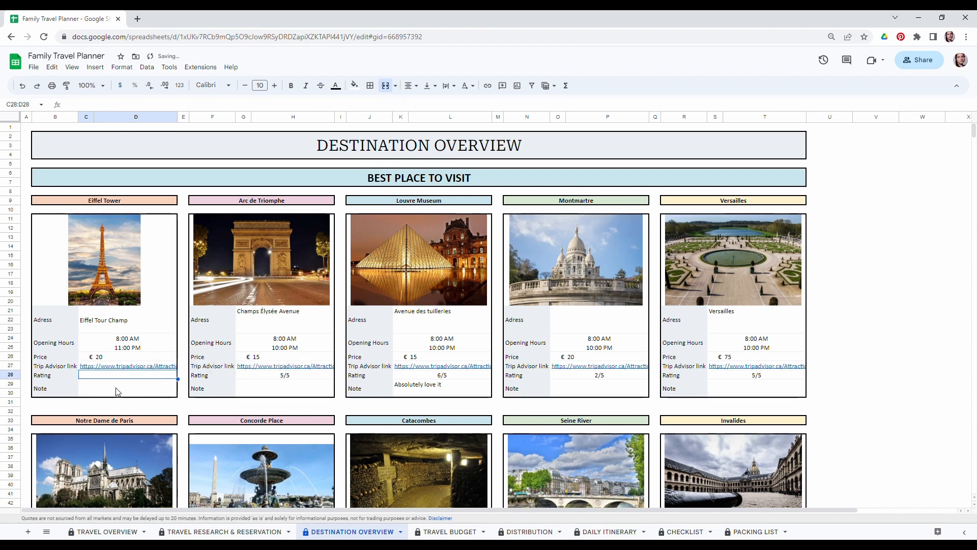
- Rate the Eiffel Tower 5/5 and add the note "Most important place to visit" to its card
left_click(107, 377)
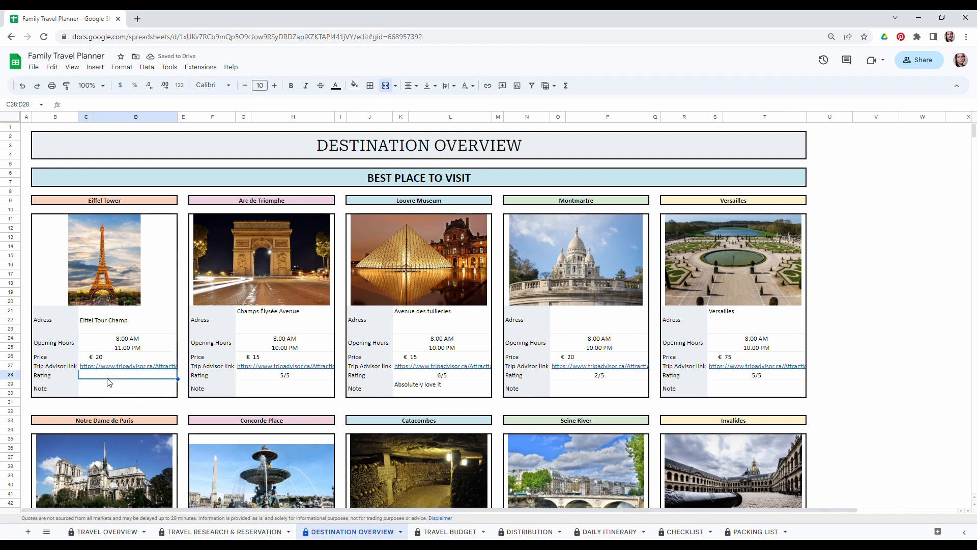
type("5/5")
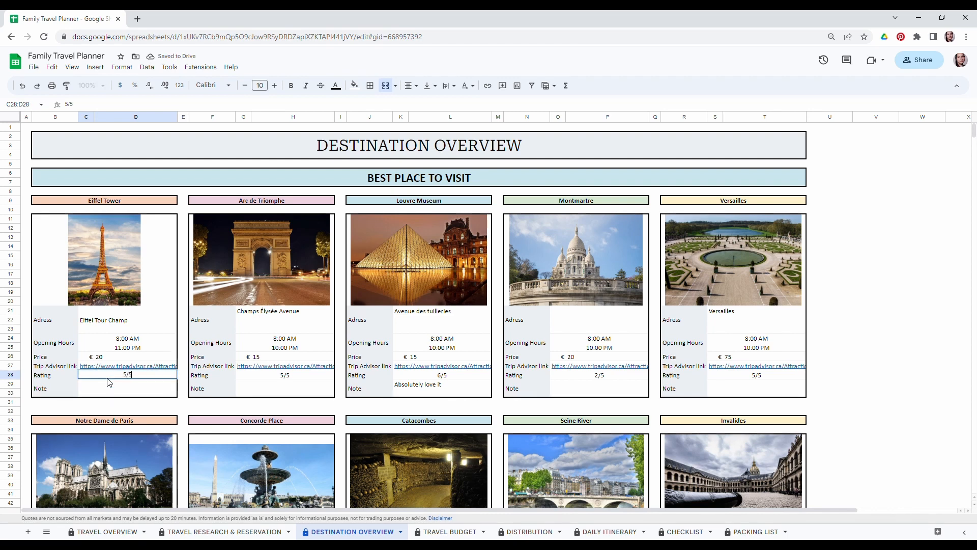
key("Return")
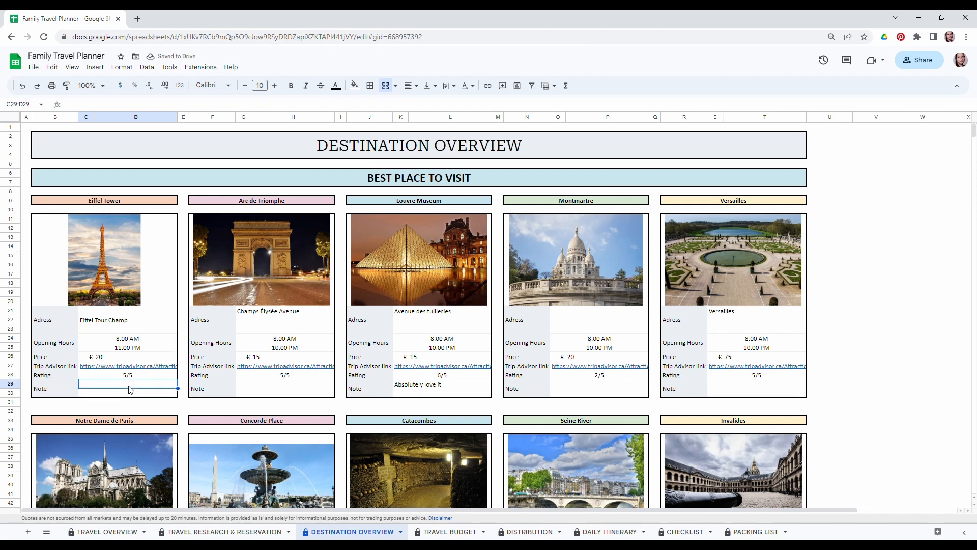
type("Most important")
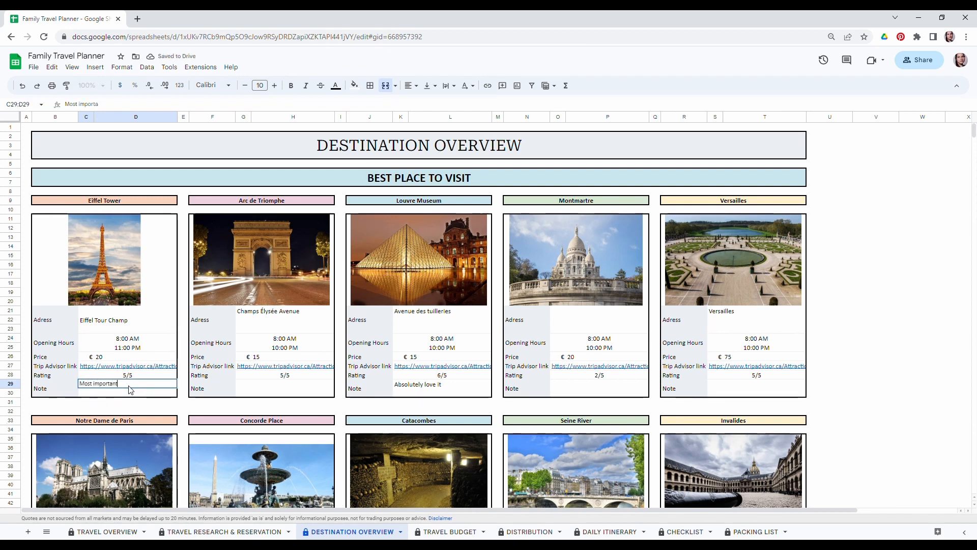
type(" place to visu")
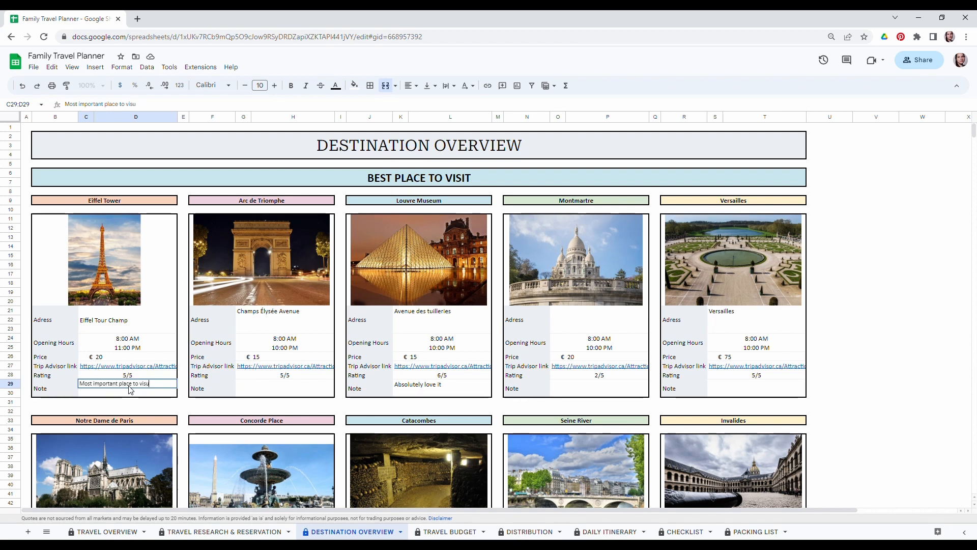
key("BackSpace")
type("it")
key("Return")
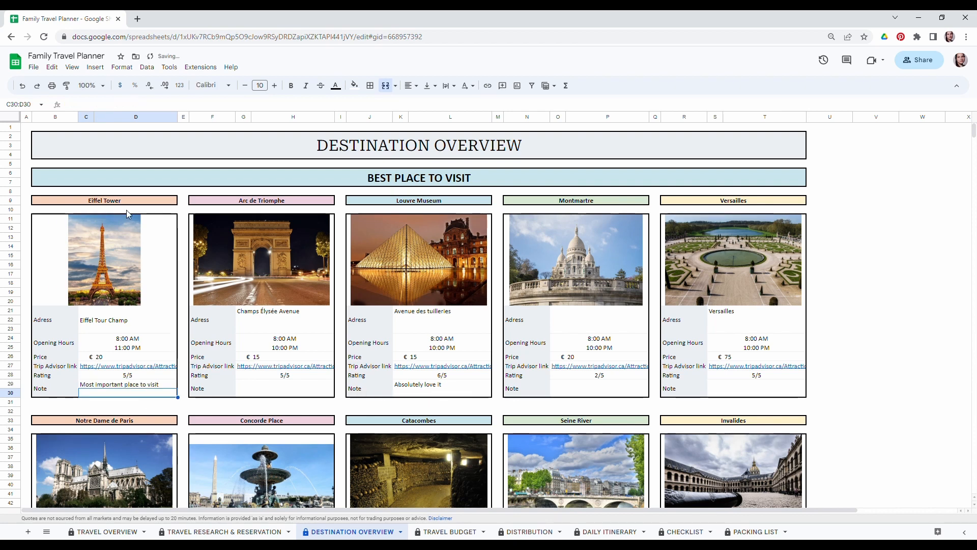
- Look over the remaining place cards and the BEST PLACE TO EAT table on the DESTINATION OVERVIEW sheet
scroll(351, 335, "down", 1)
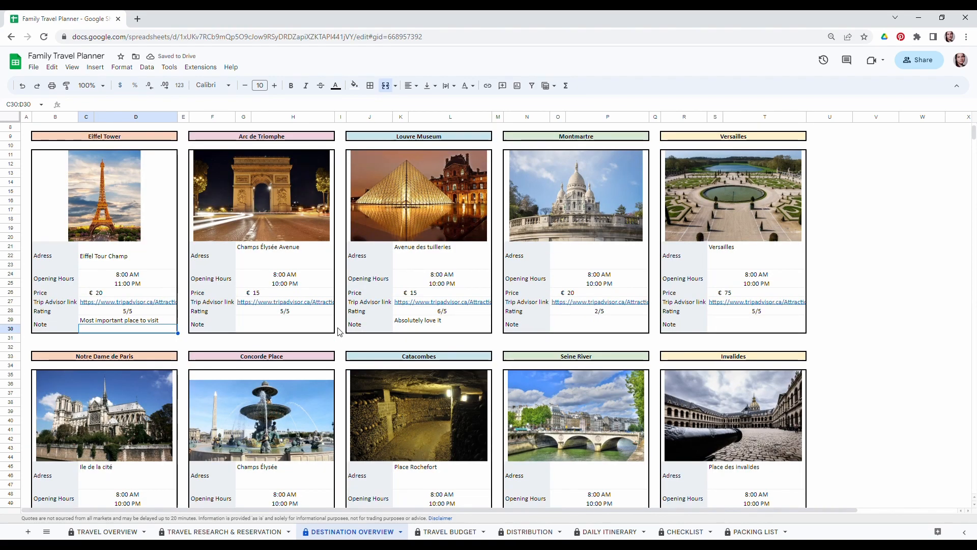
scroll(346, 335, "up", 1)
scroll(338, 335, "down", 6)
scroll(333, 334, "down", 5)
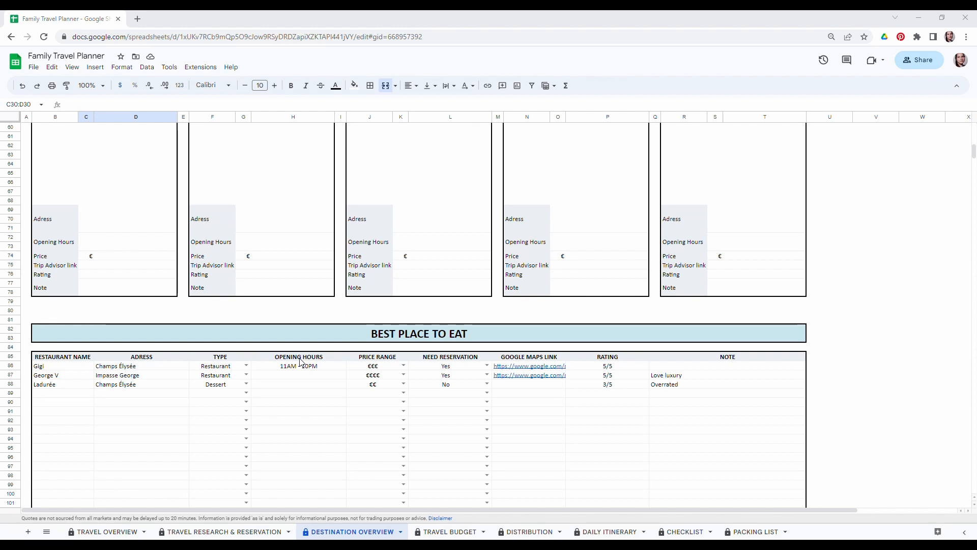
left_click(90, 393)
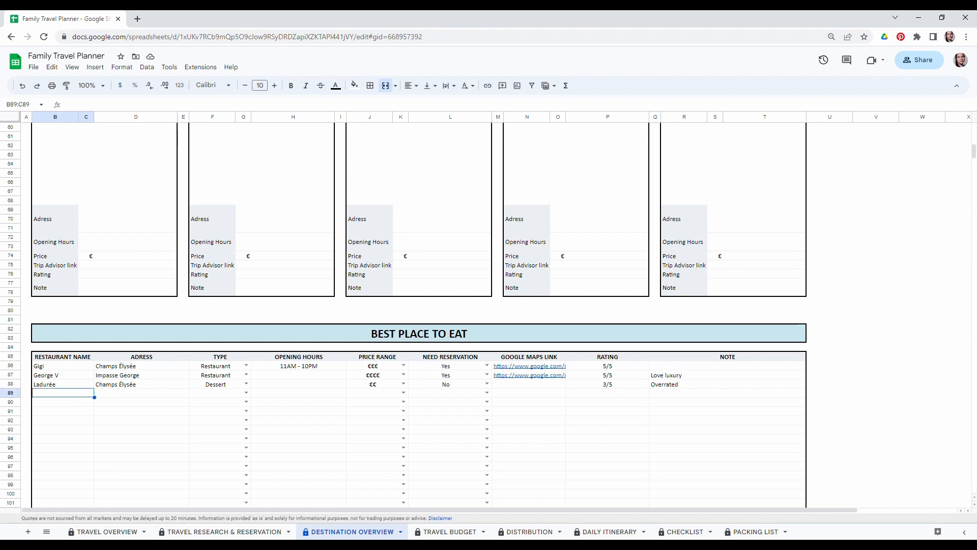
- On the TRAVEL BUDGET sheet, re-enter 2023 as the start date's year and select June as its month
left_click(445, 532)
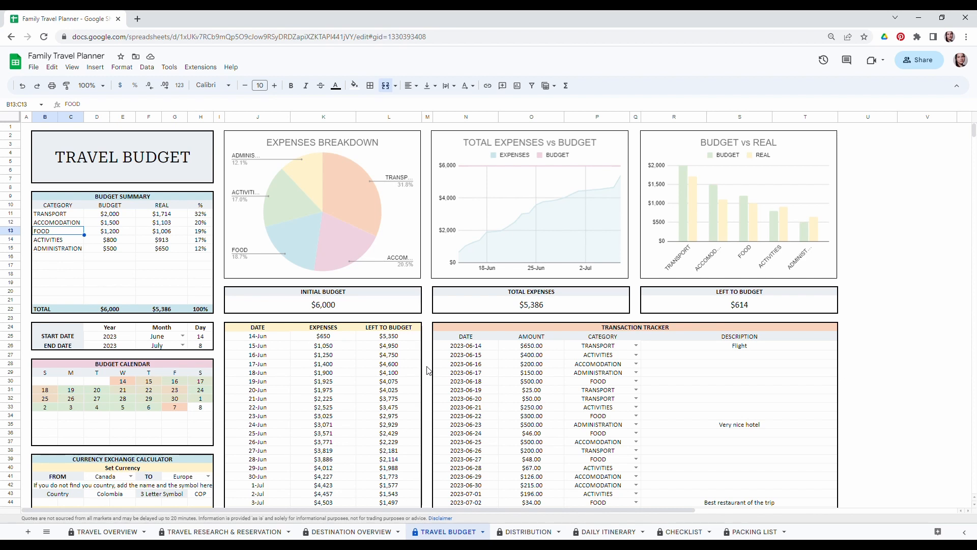
left_click(137, 324)
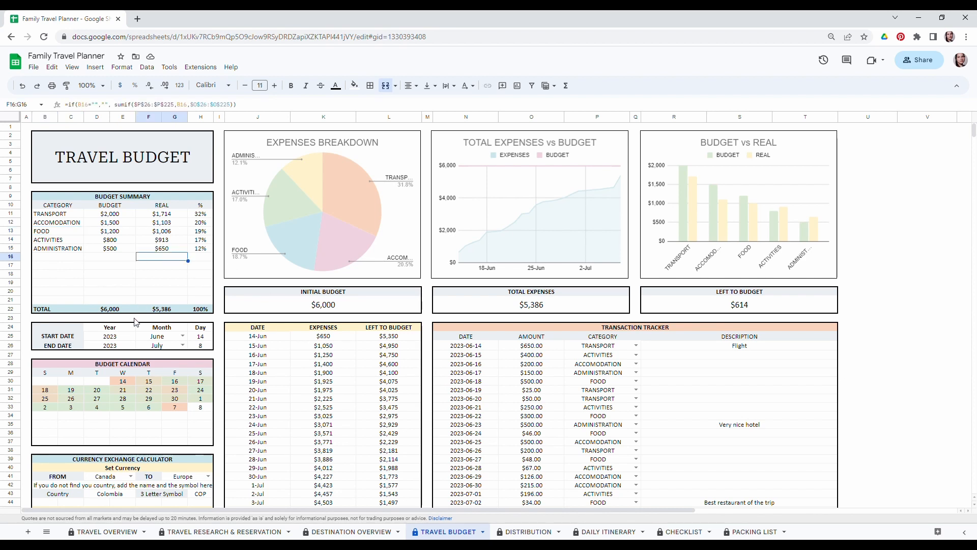
left_click(120, 336)
key("Delete")
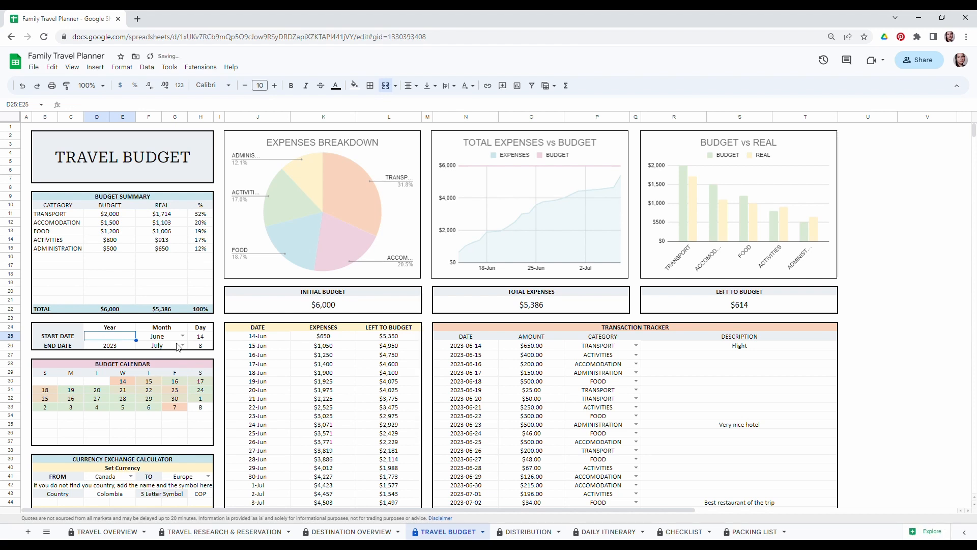
key("ctrl+z")
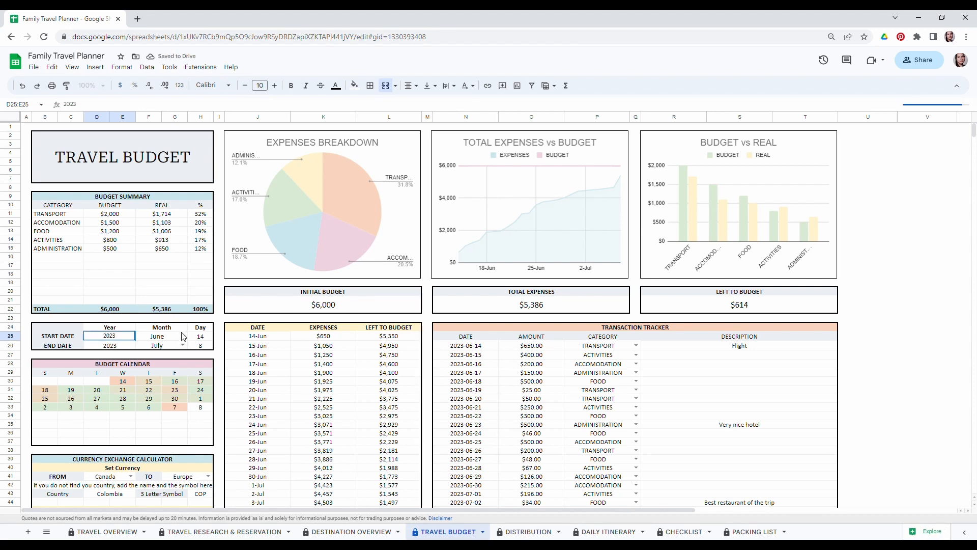
left_click(185, 335)
left_click(183, 336)
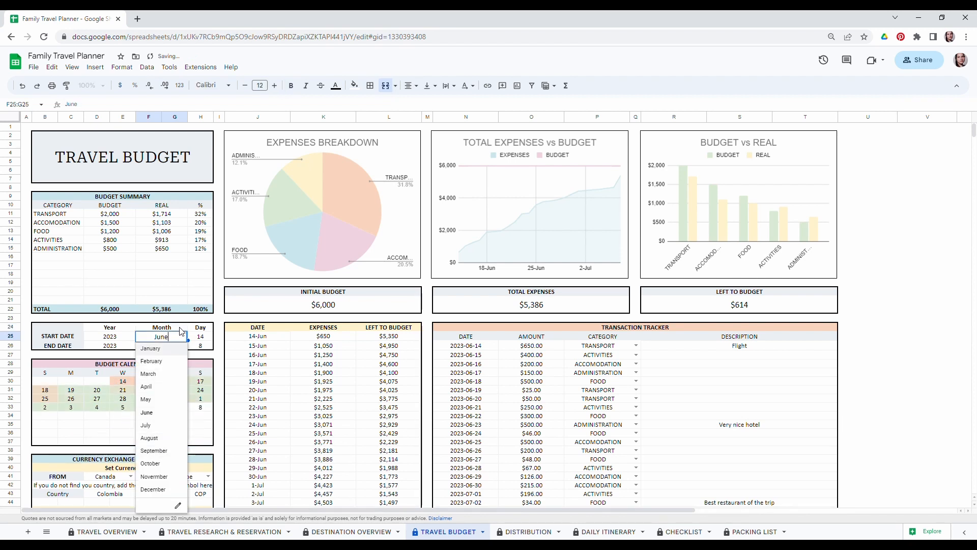
left_click(158, 415)
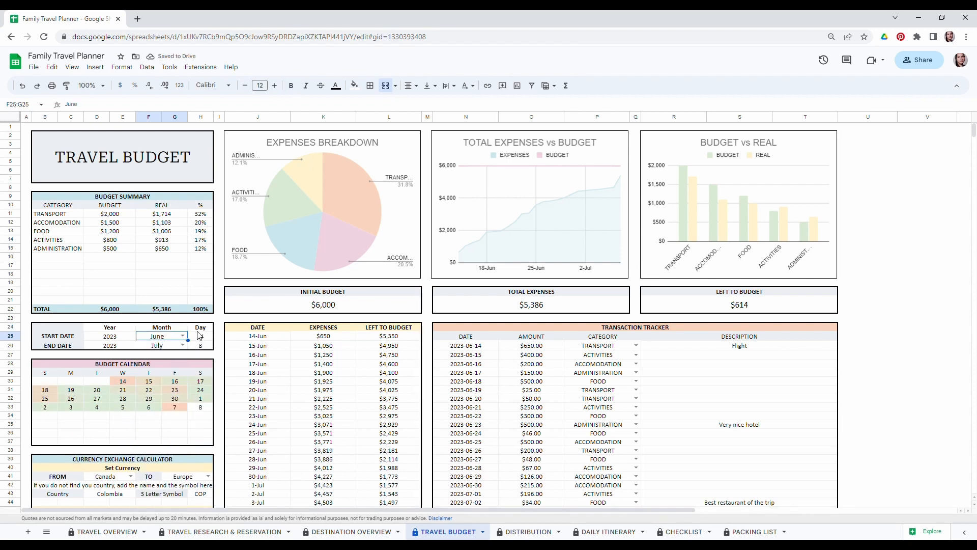
left_click(201, 336)
left_click(109, 347)
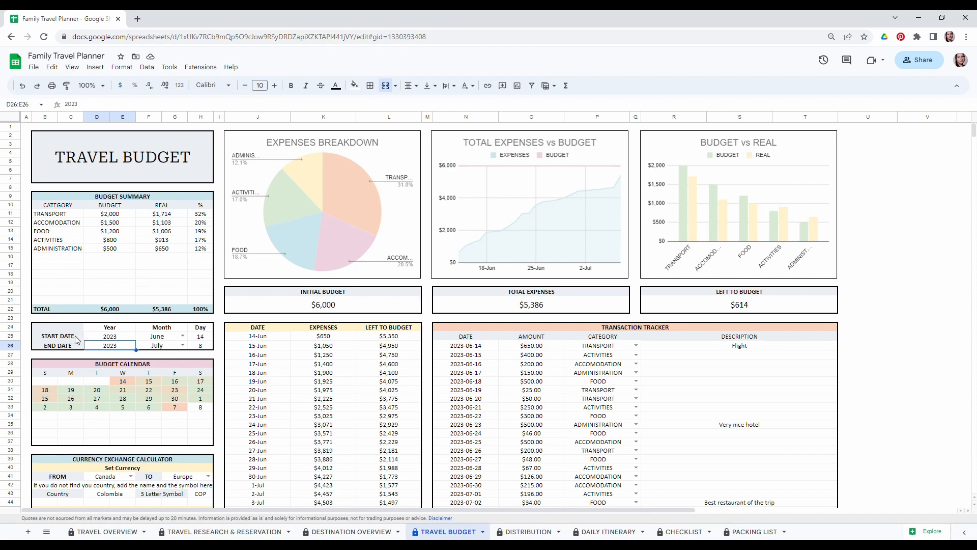
- Add a MUSEUM category with a budget of 250 in the first empty row of the BUDGET SUMMARY
left_click(57, 270)
left_click(57, 262)
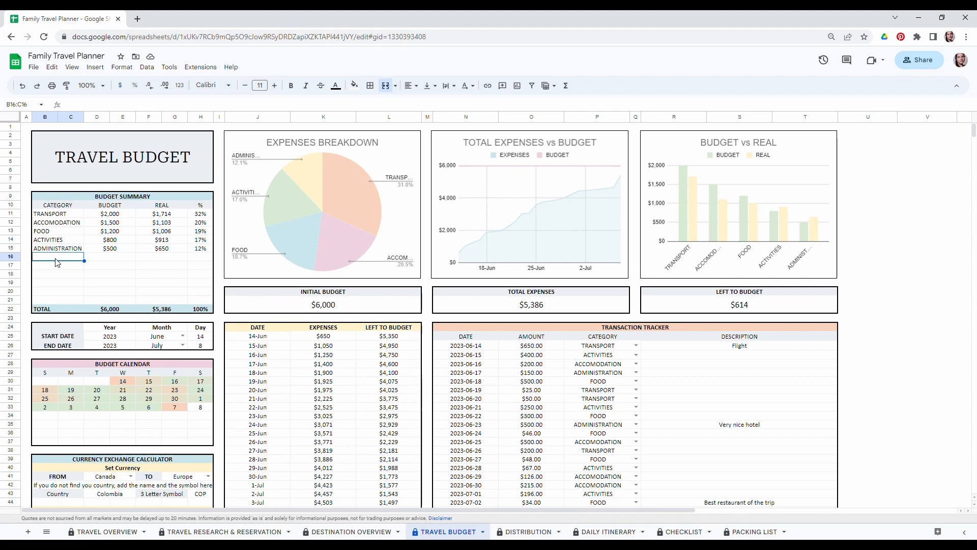
double_click(57, 262)
key("BackSpace")
type("MUSEU")
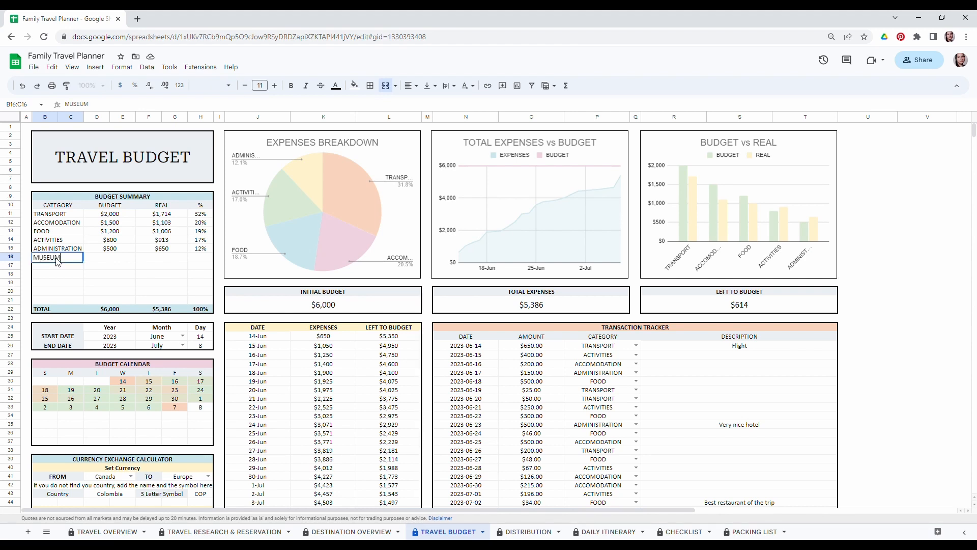
type("M")
key("Return")
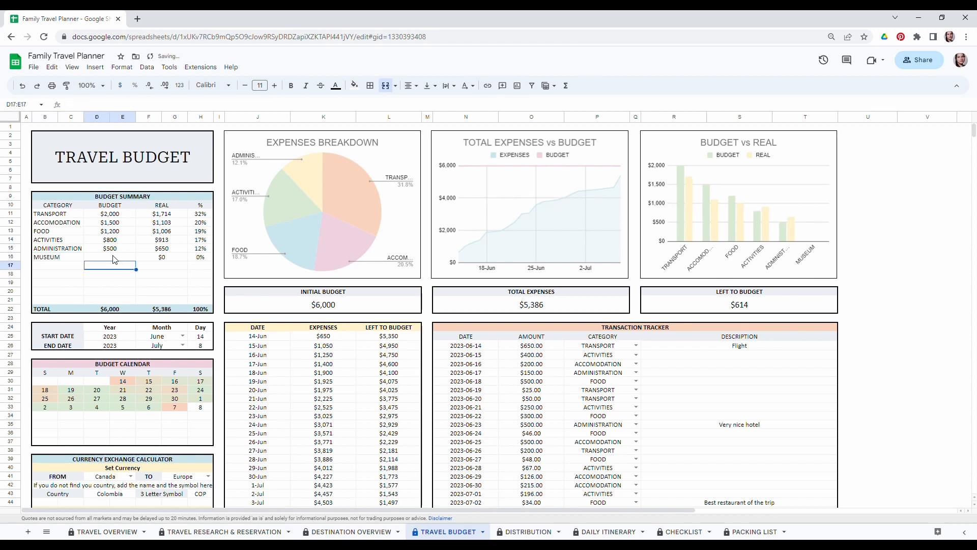
left_click(114, 258)
type("250")
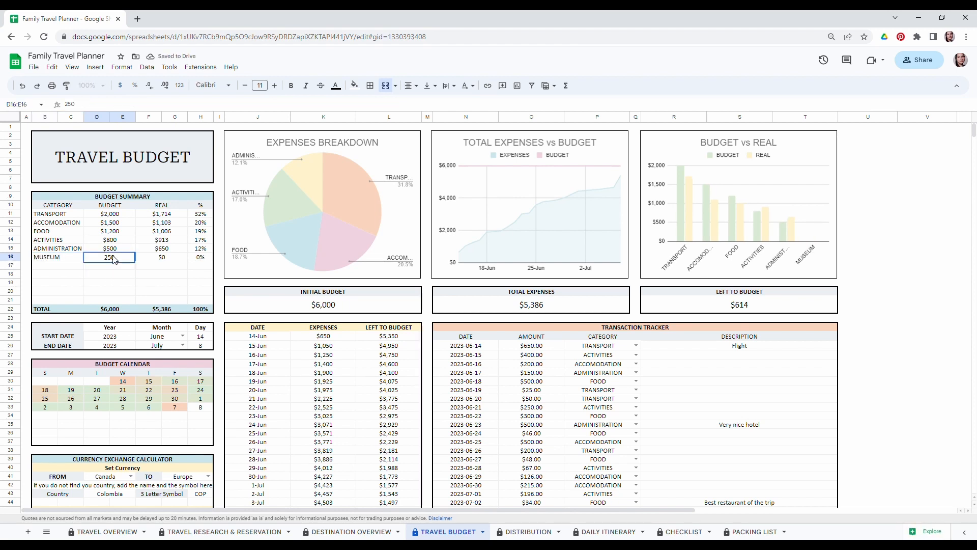
key("Tab")
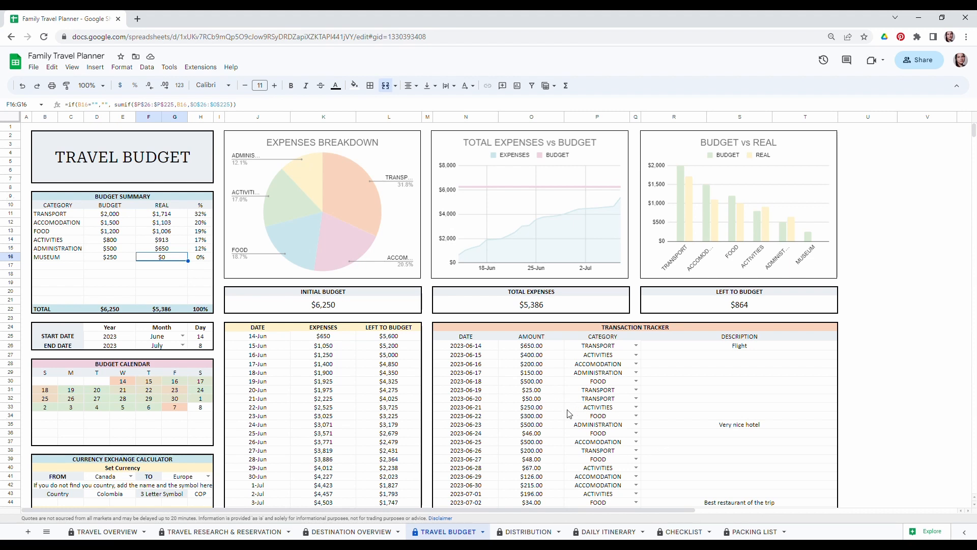
- In the first empty row of the TRANSACTION TRACKER, enter a transaction dated 2023-07-04 with an amount of 50
scroll(575, 404, "down", 1)
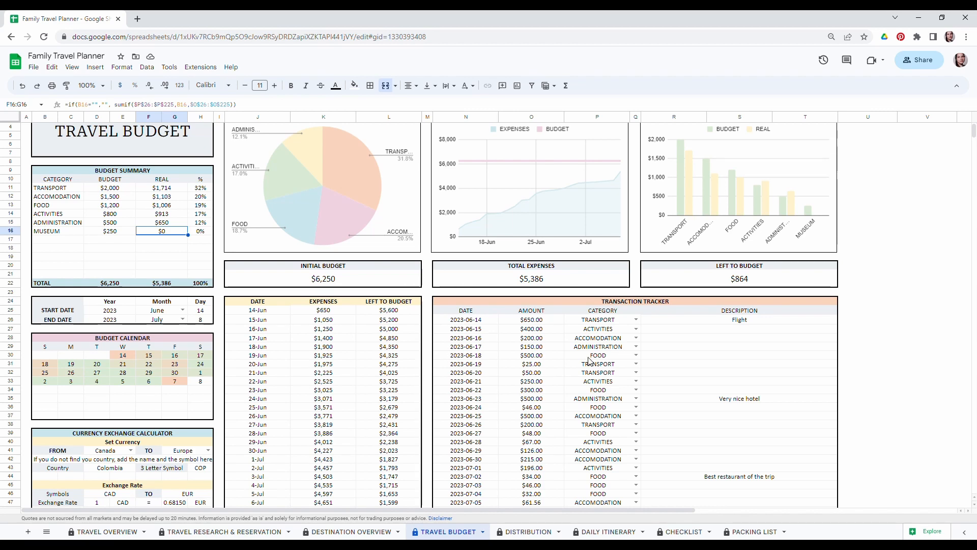
scroll(598, 356, "down", 3)
left_click(458, 381)
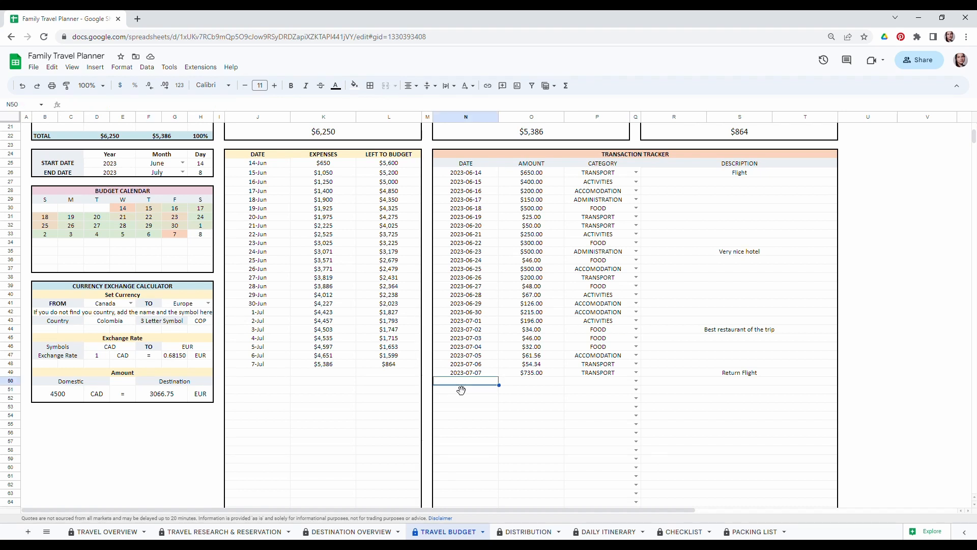
double_click(481, 385)
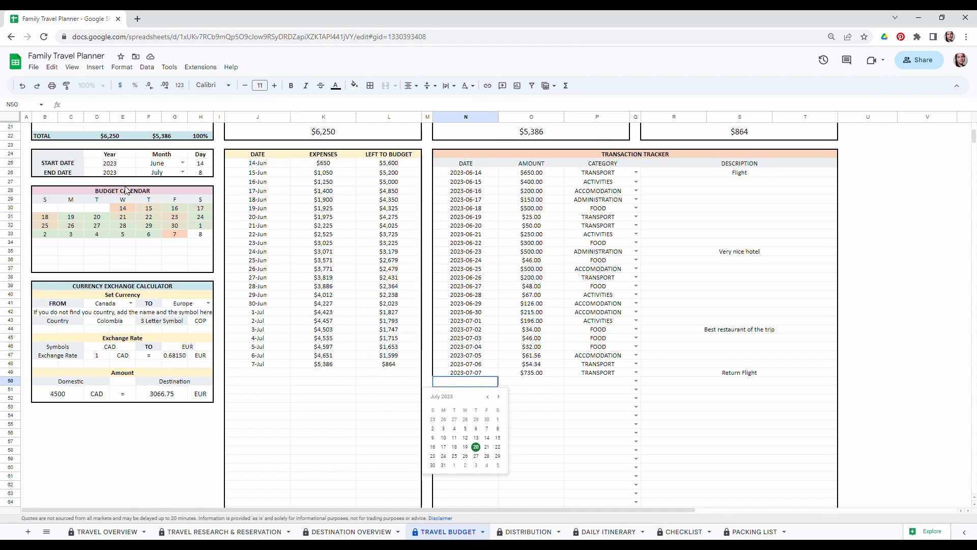
left_click(455, 429)
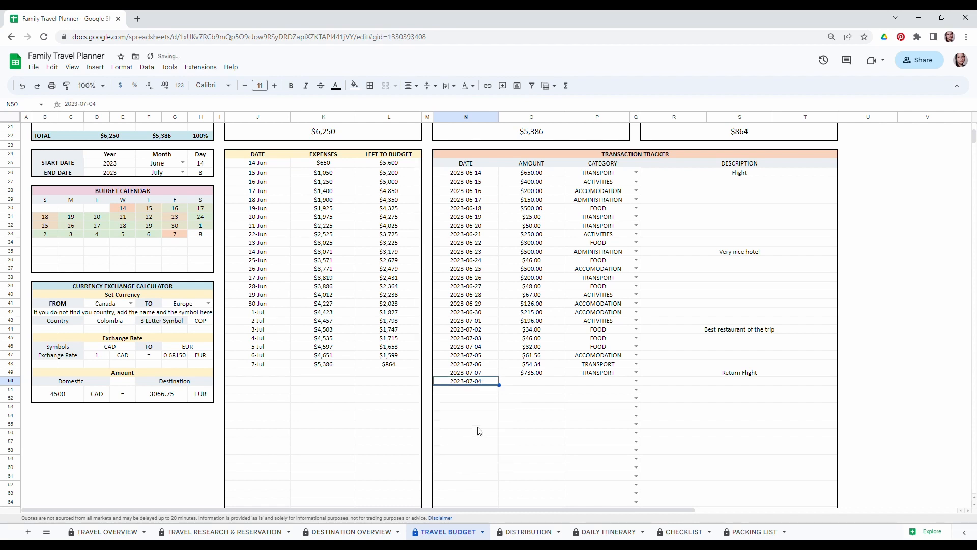
left_click(534, 385)
type("50")
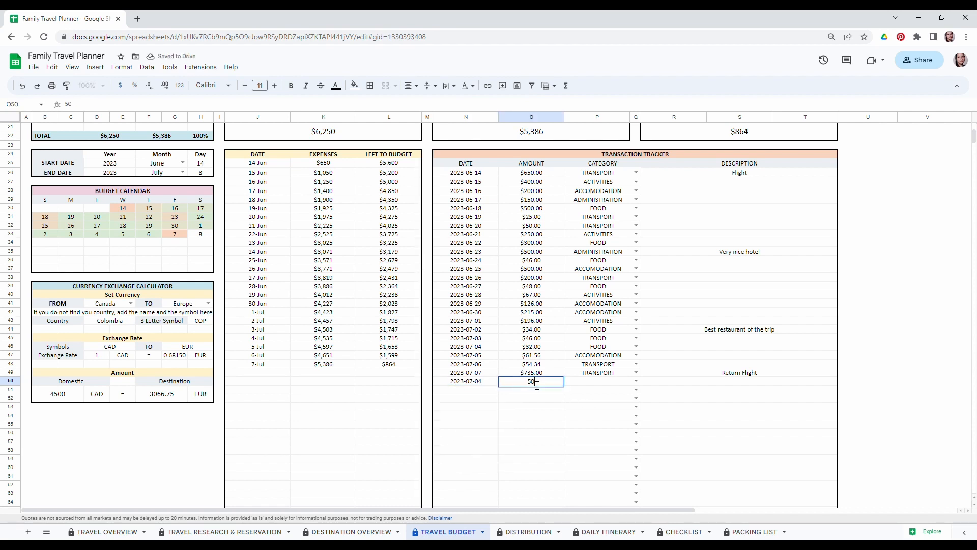
key("Return")
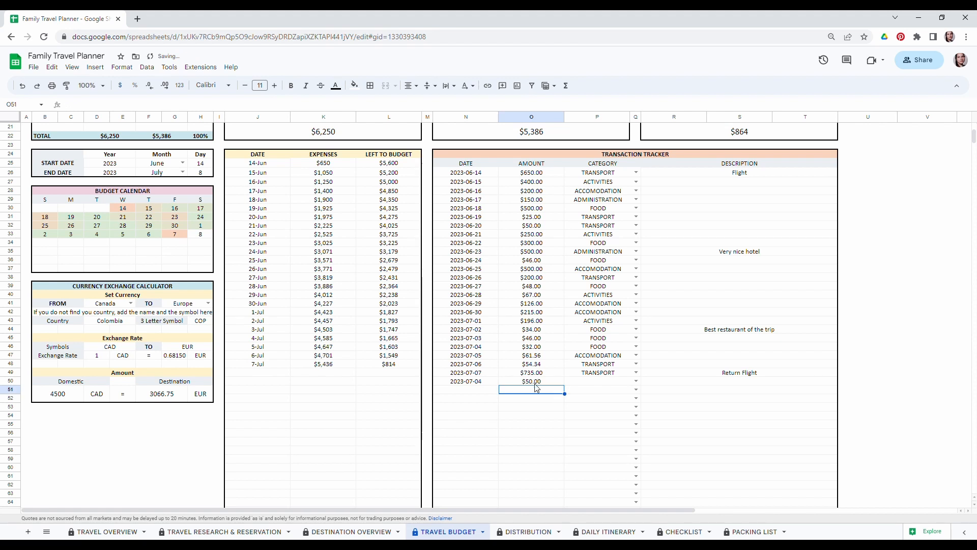
- Complete the 2023-07-04 transaction of 50 with the category MUSEUM and the description Le Louvre
left_click(636, 381)
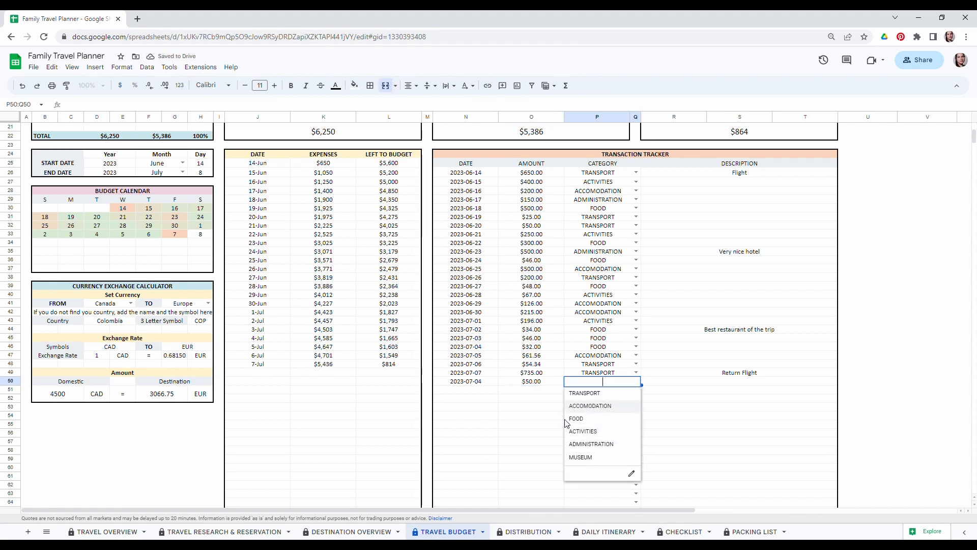
left_click(581, 457)
left_click(715, 387)
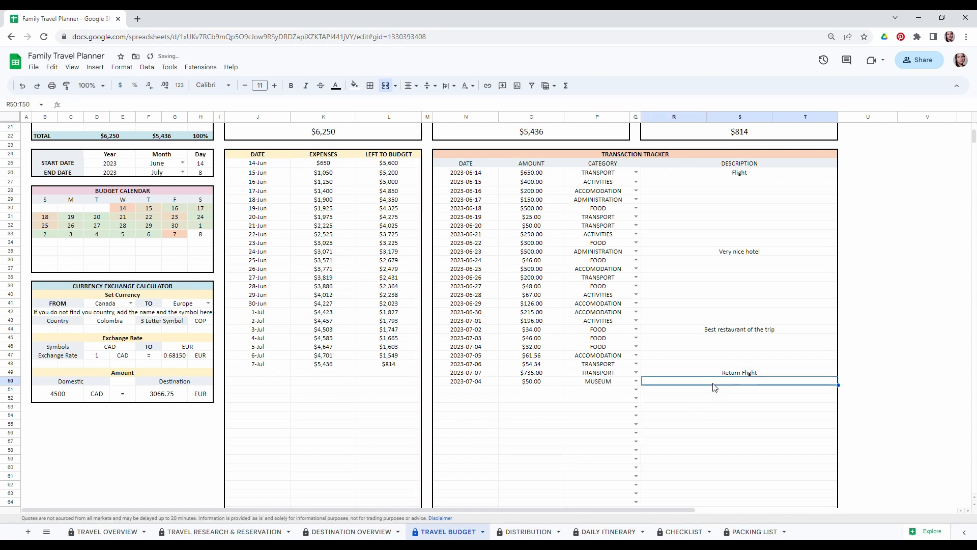
type("Le Louvre")
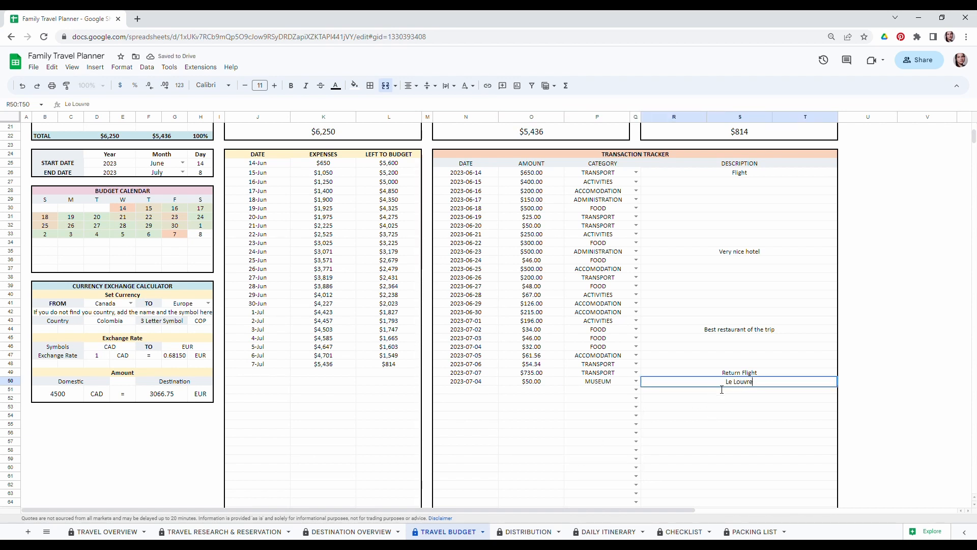
left_click(695, 460)
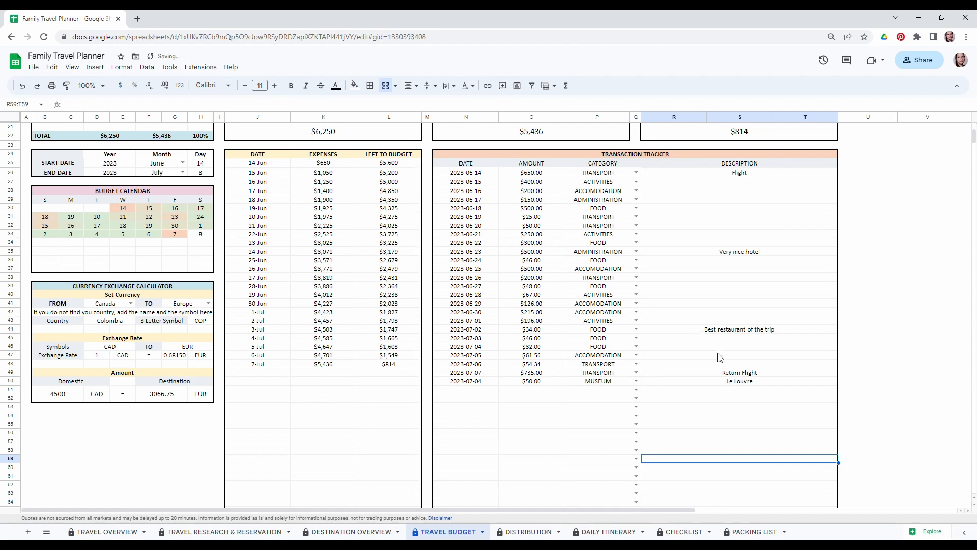
- Enter a transaction dated 2023-07-05 with an amount of 75 in the next empty row of the TRANSACTION TRACKER
double_click(470, 391)
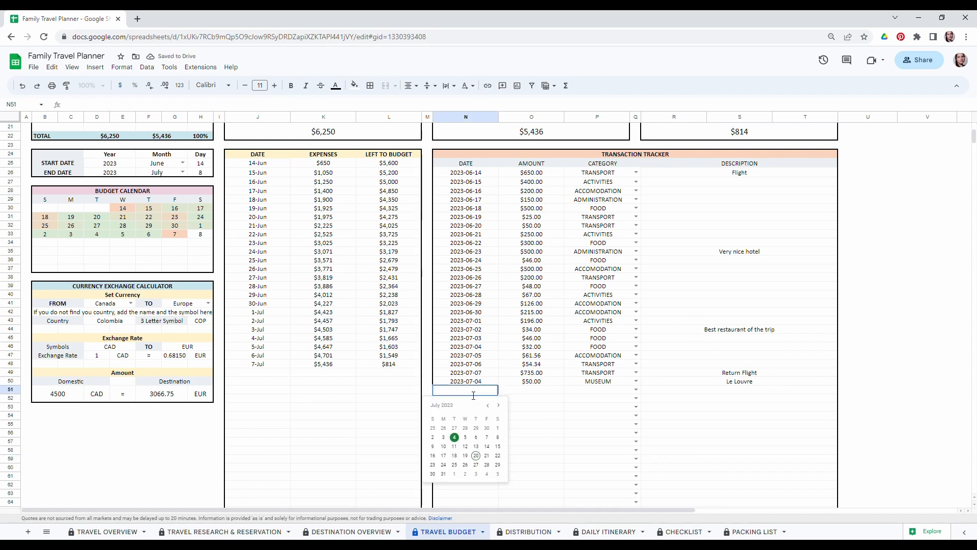
left_click(467, 437)
left_click(522, 391)
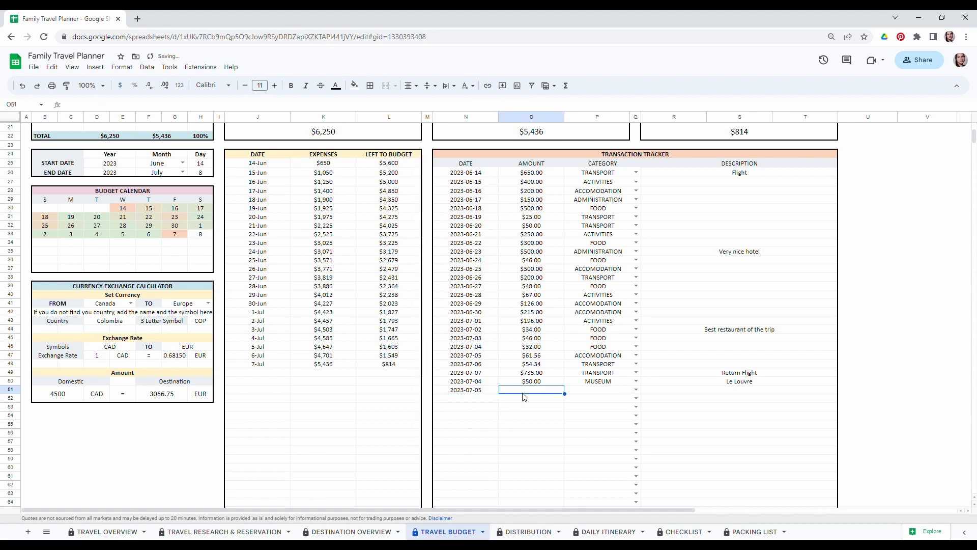
type("75")
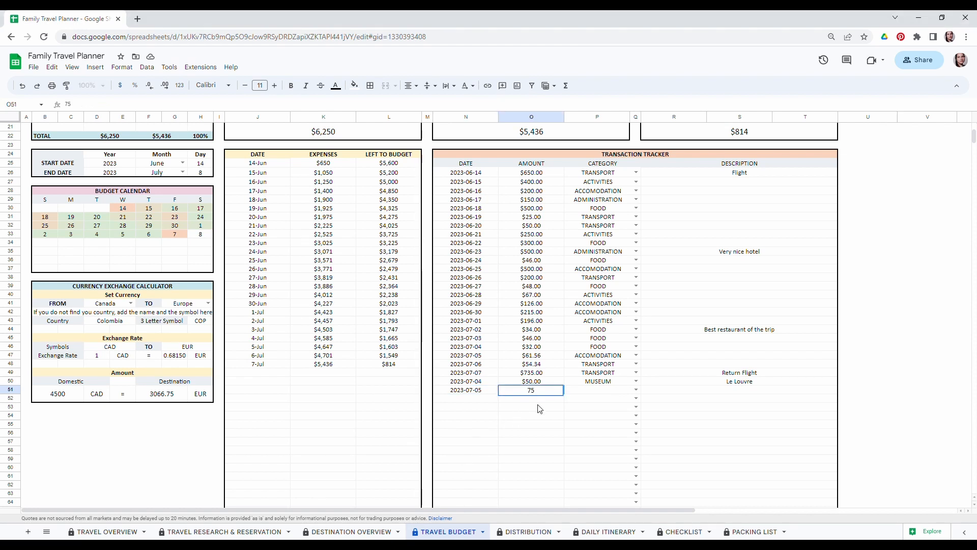
key("Return")
- Set the category of the 2023-07-05 transaction of 75 to MUSEUM and describe it as Musée d'orsay
left_click(610, 391)
left_click(635, 390)
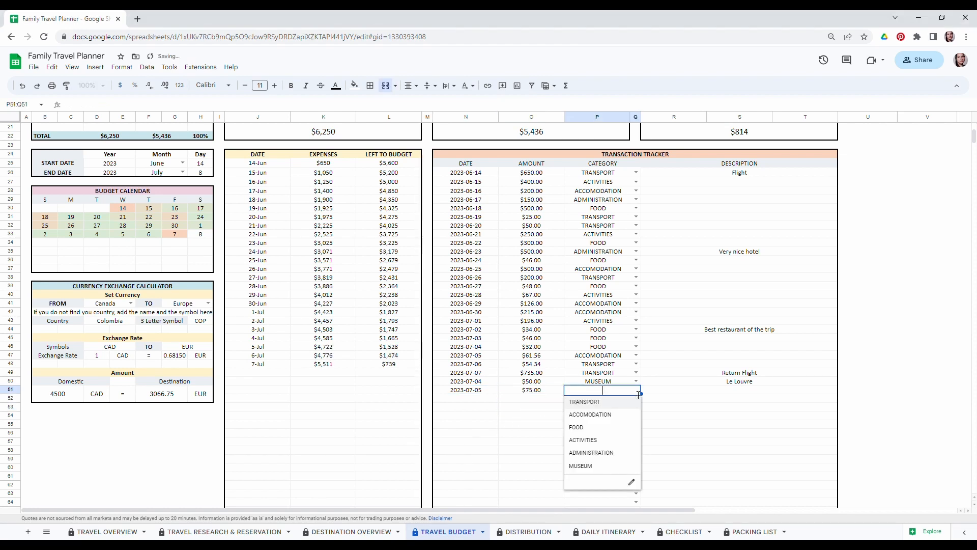
left_click(580, 465)
left_click(682, 392)
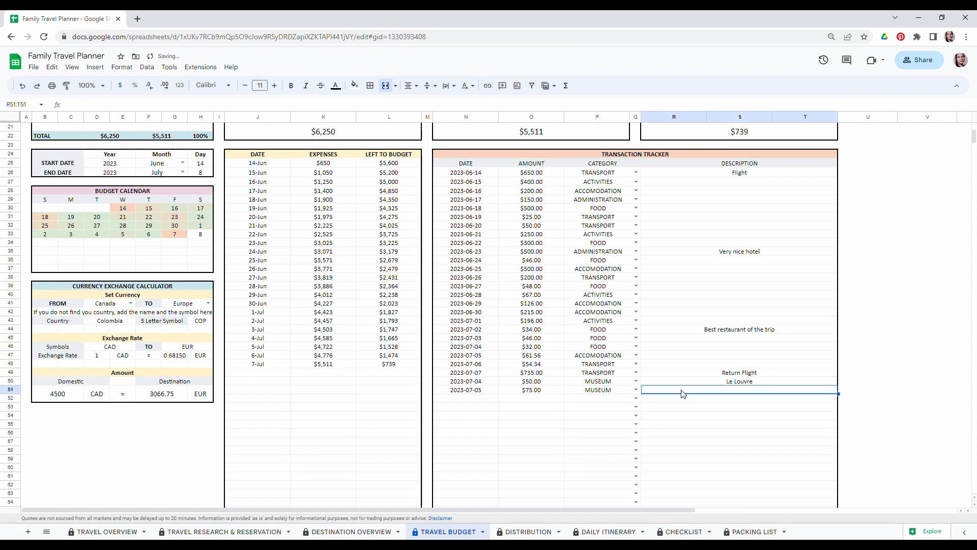
type("Mus")
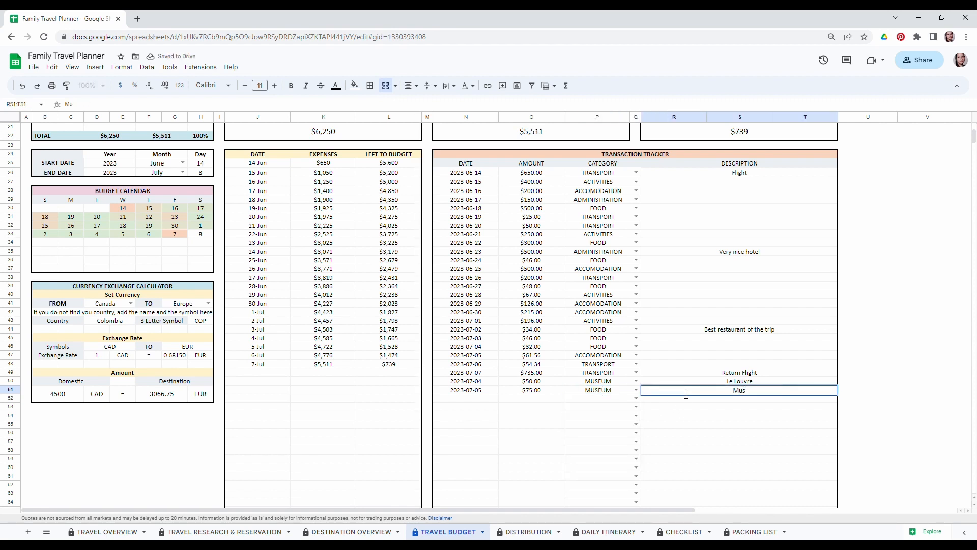
type("ée d'orsay")
left_click(722, 425)
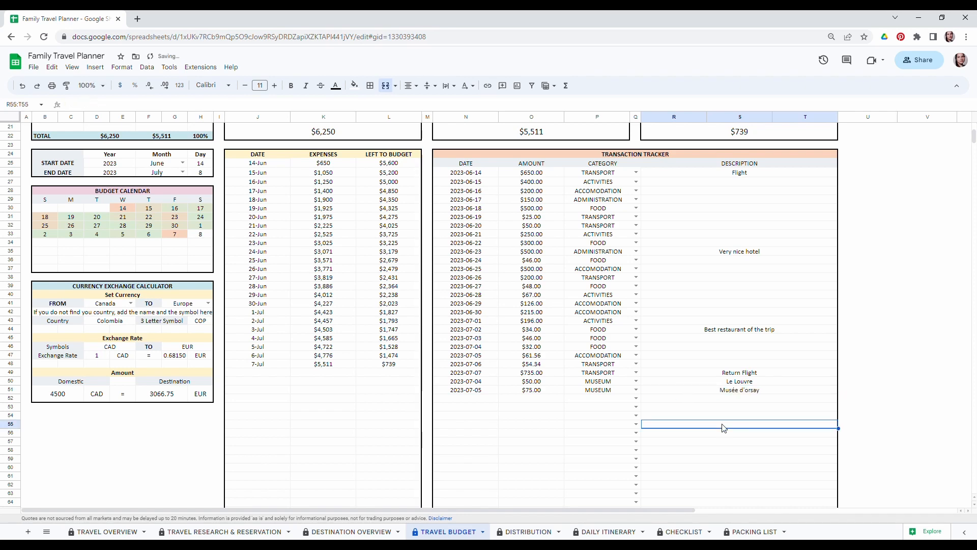
- Review the MUSEUM row of the BUDGET SUMMARY, the charts, the daily expenses table and the BUDGET CALENDAR
scroll(312, 439, "up", 5)
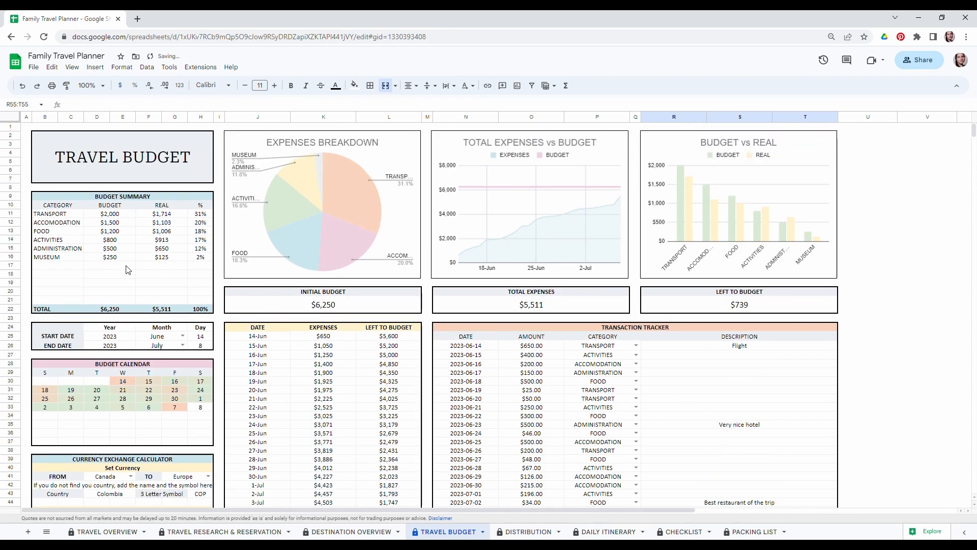
left_click(161, 257)
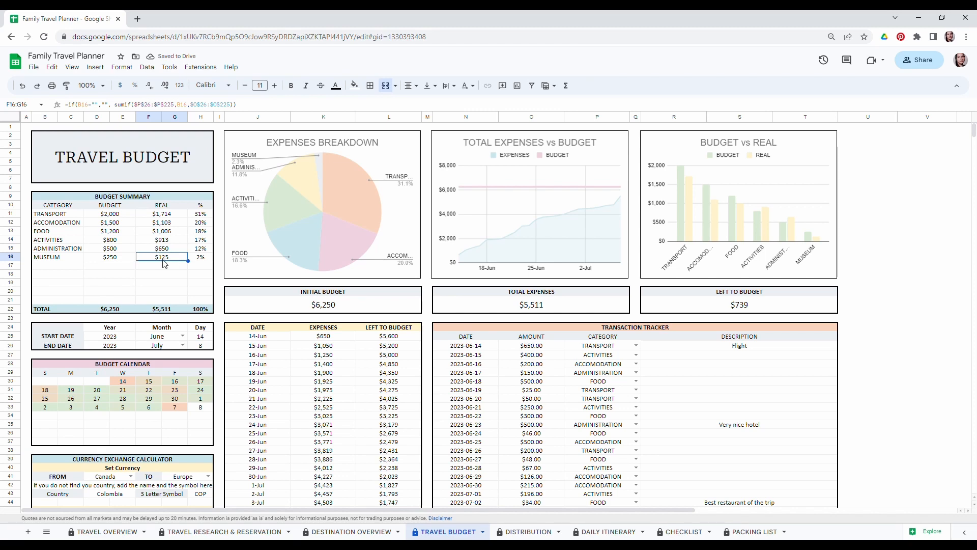
scroll(173, 261, "down", 2)
scroll(180, 259, "up", 2)
scroll(645, 402, "down", 5)
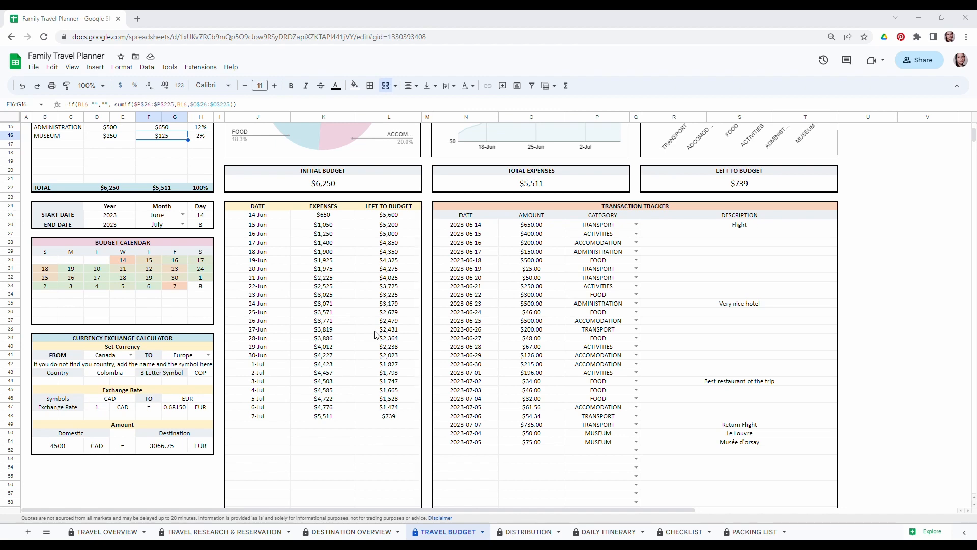
scroll(375, 335, "up", 5)
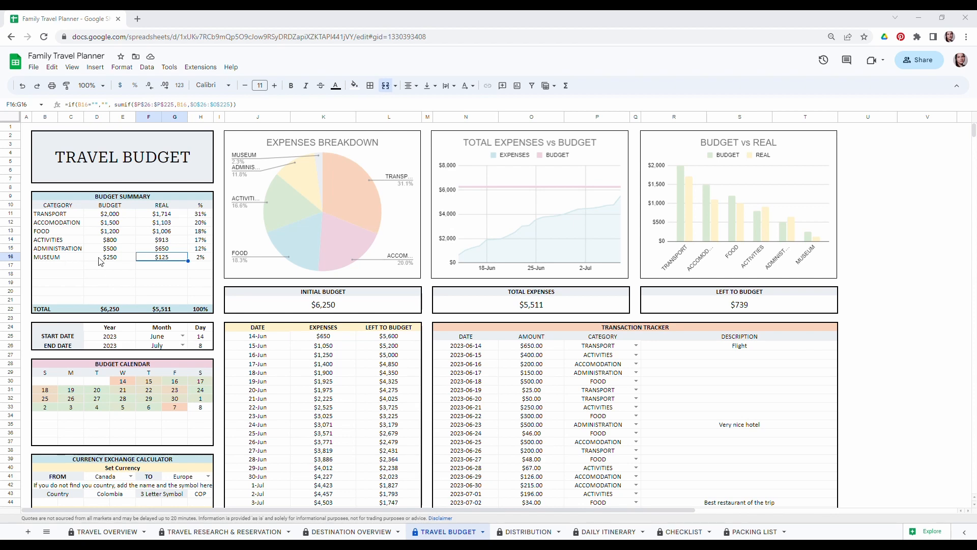
scroll(98, 325, "down", 2)
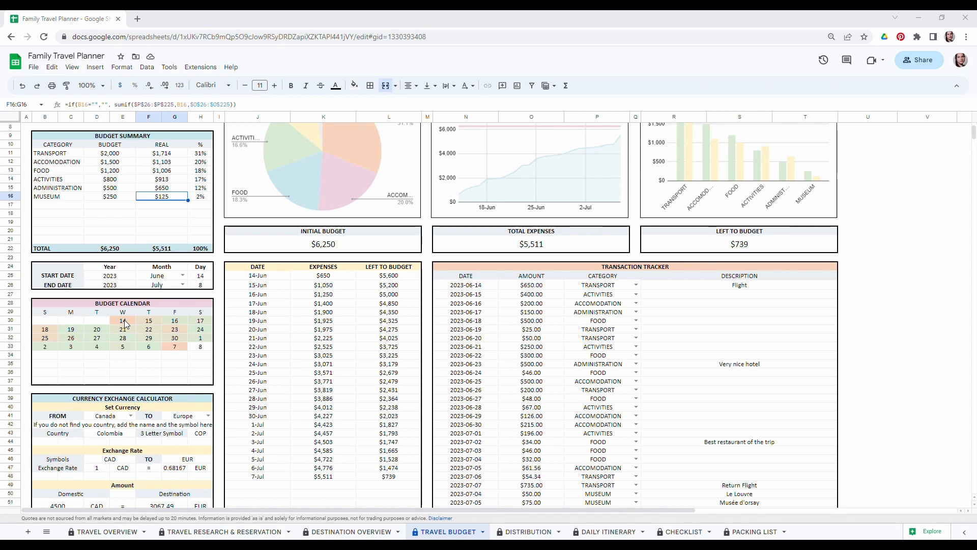
scroll(125, 323, "down", 3)
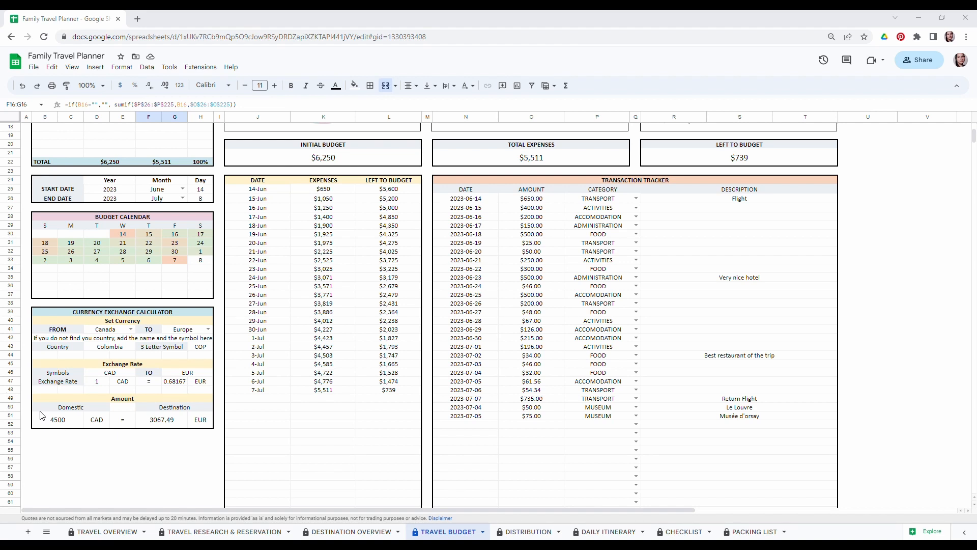
- In the CURRENCY EXCHANGE CALCULATOR, choose Canada as the currency to convert from and Europe as the one to convert to
left_click(131, 329)
left_click(108, 379)
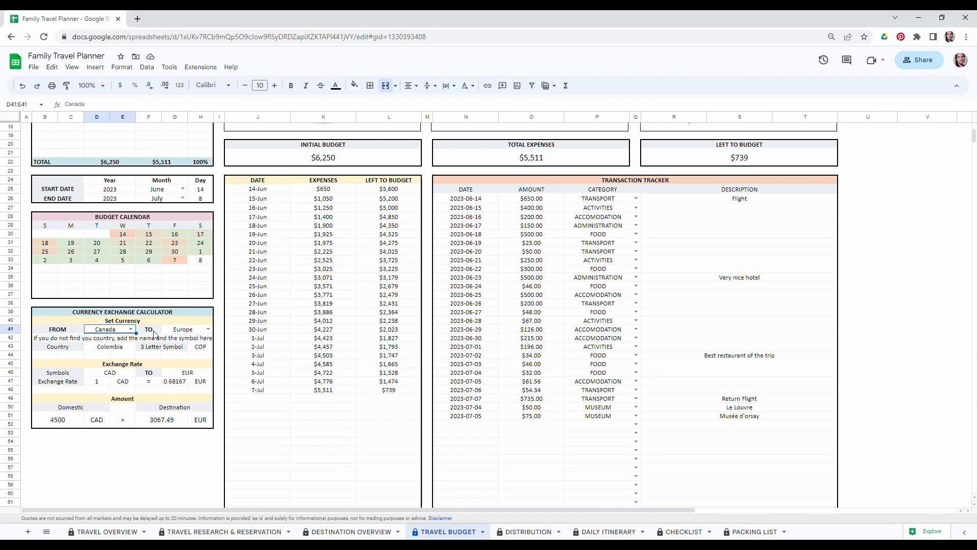
left_click(130, 329)
left_click(110, 379)
left_click(209, 330)
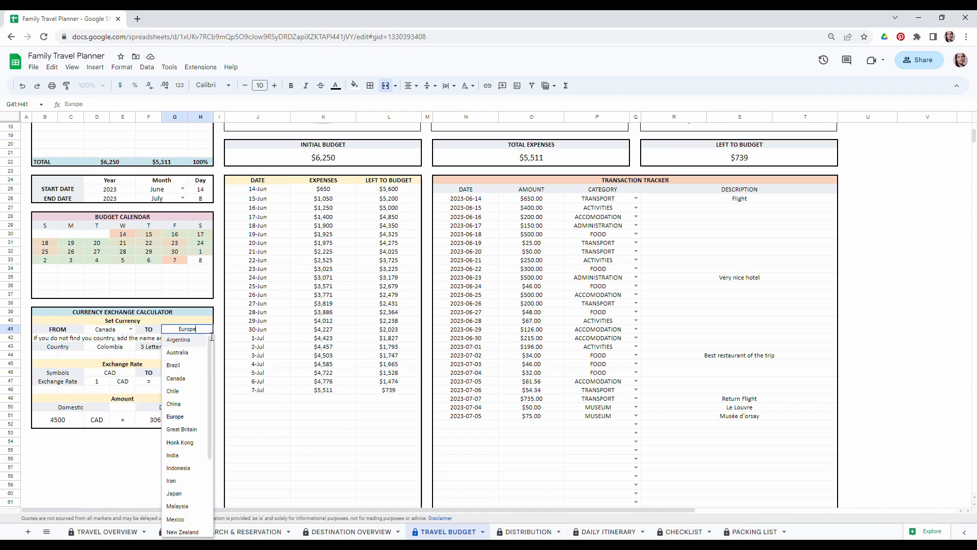
left_click(179, 416)
left_click(173, 362)
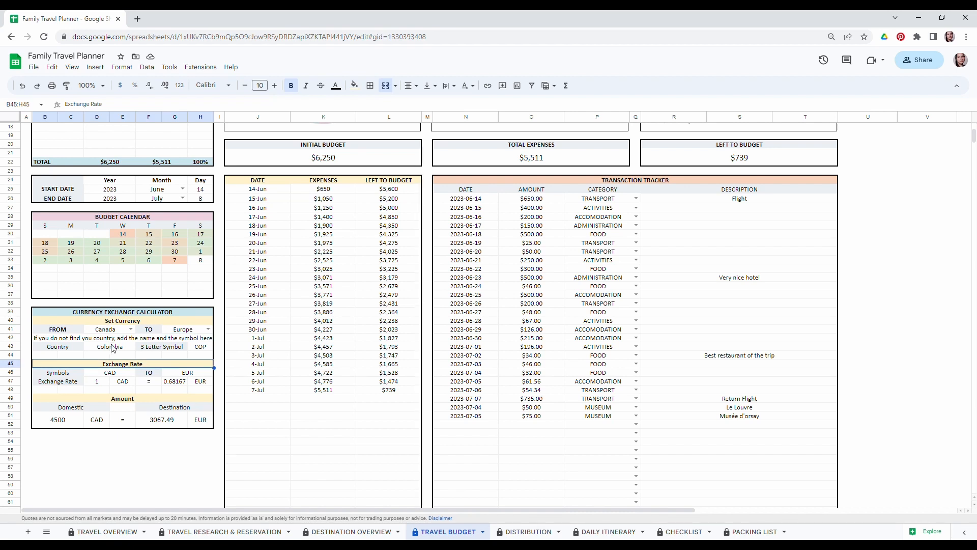
- Re-enter Colombia as the calculator's additional country and COP as its 3 letter symbol
left_click(114, 348)
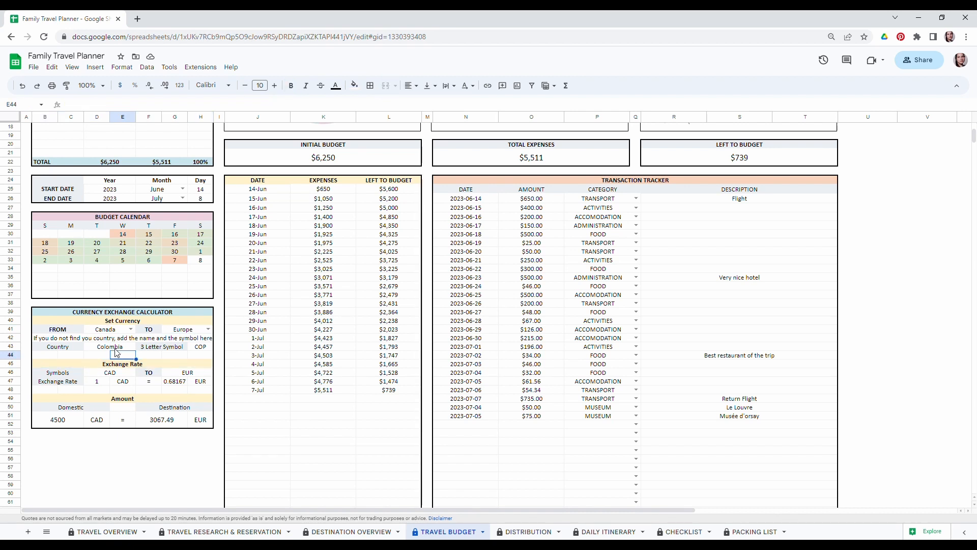
type("C")
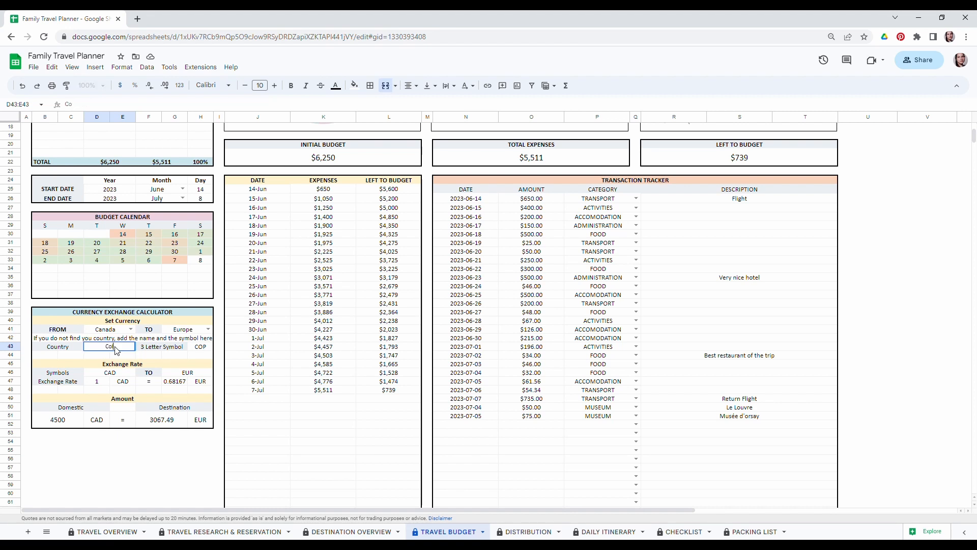
left_click(201, 348)
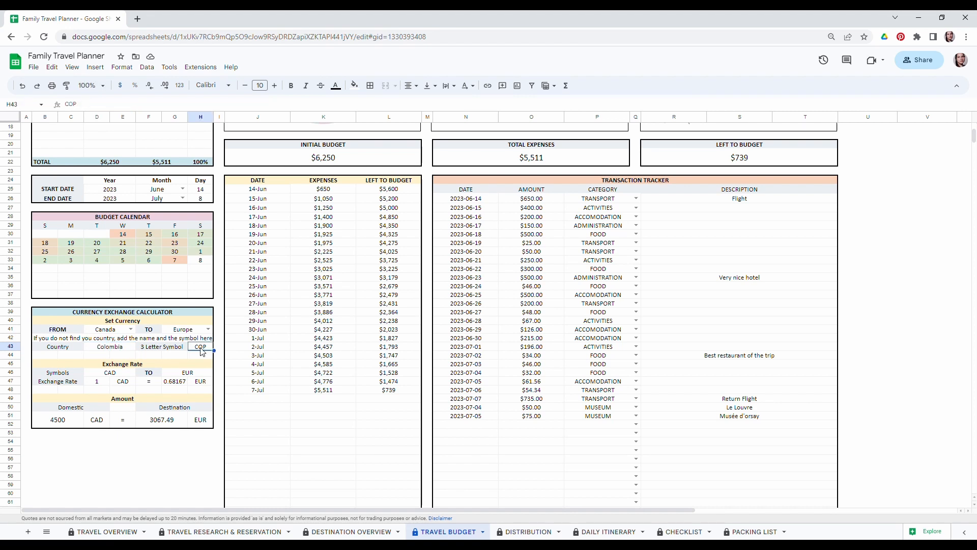
key("Delete")
type("COP")
key("Return")
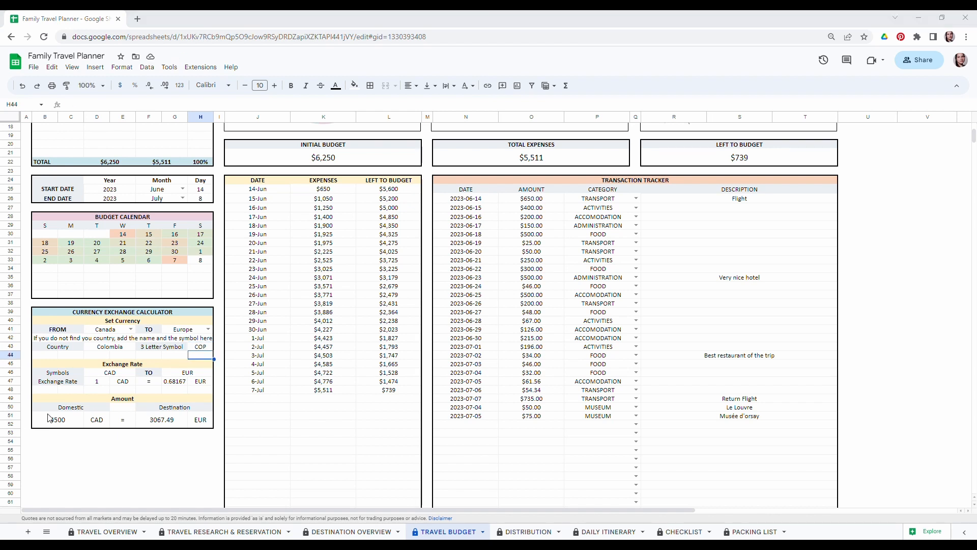
- Check the calculator's destination choices for the added country Colombia, leaving the selection as it is
double_click(195, 329)
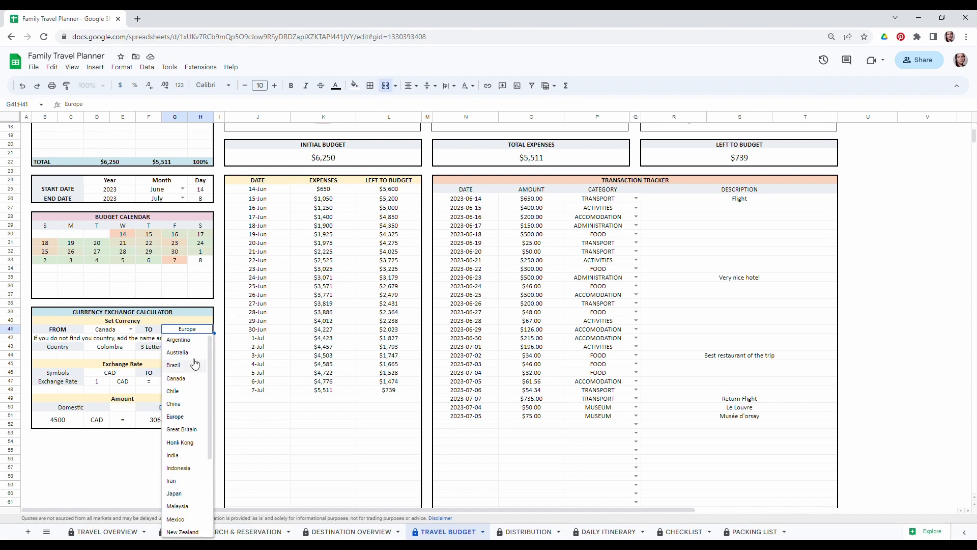
scroll(194, 361, "down", 5)
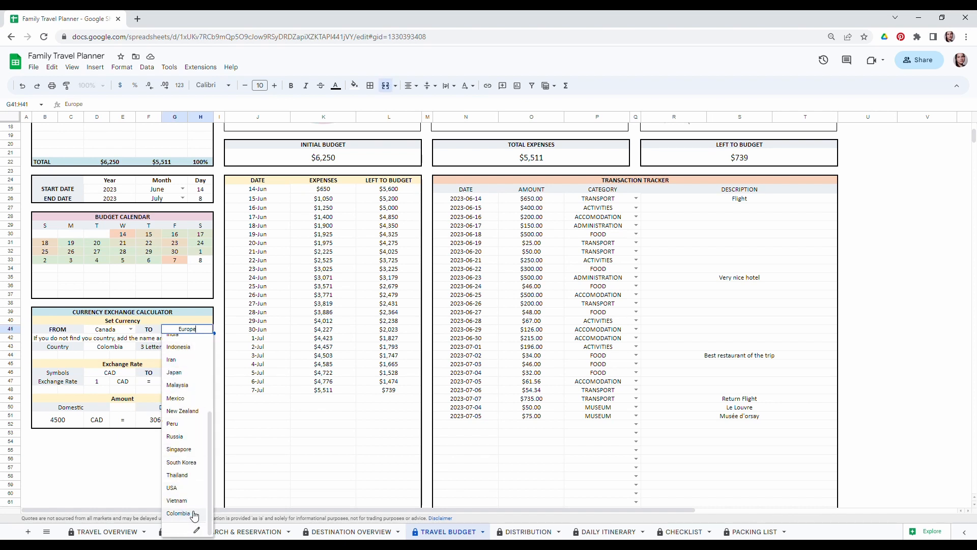
left_click(123, 467)
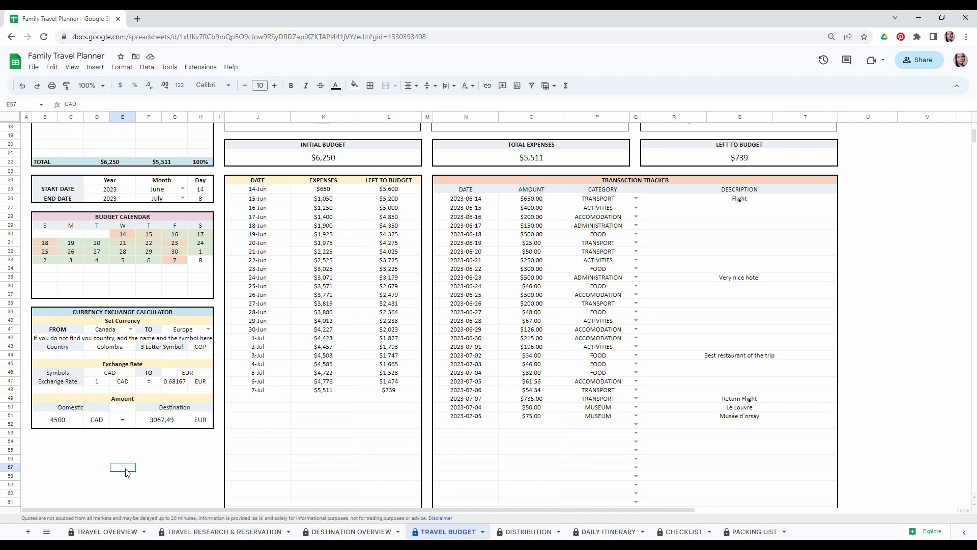
- Set the domestic amount in the CURRENCY EXCHANGE CALCULATOR to 5000
scroll(122, 356, "down", 1)
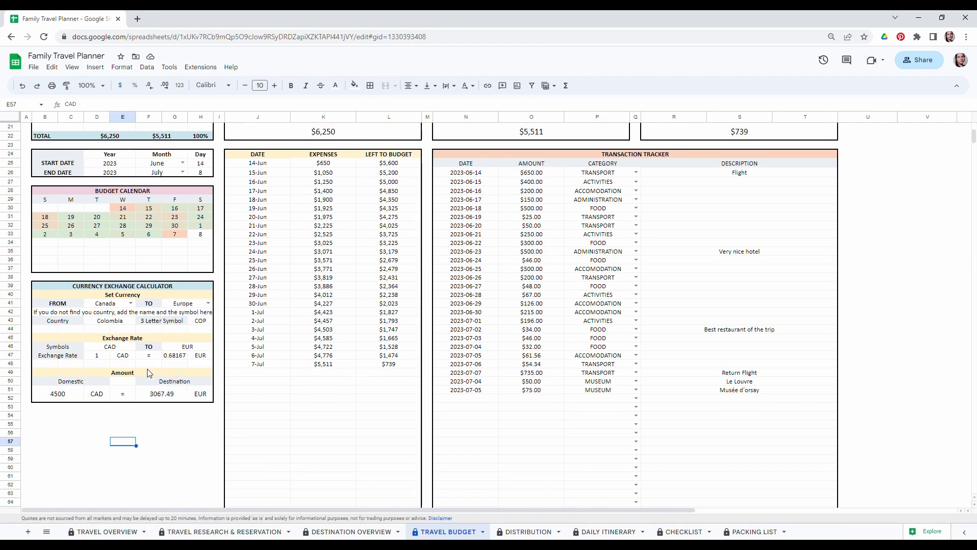
left_click(75, 398)
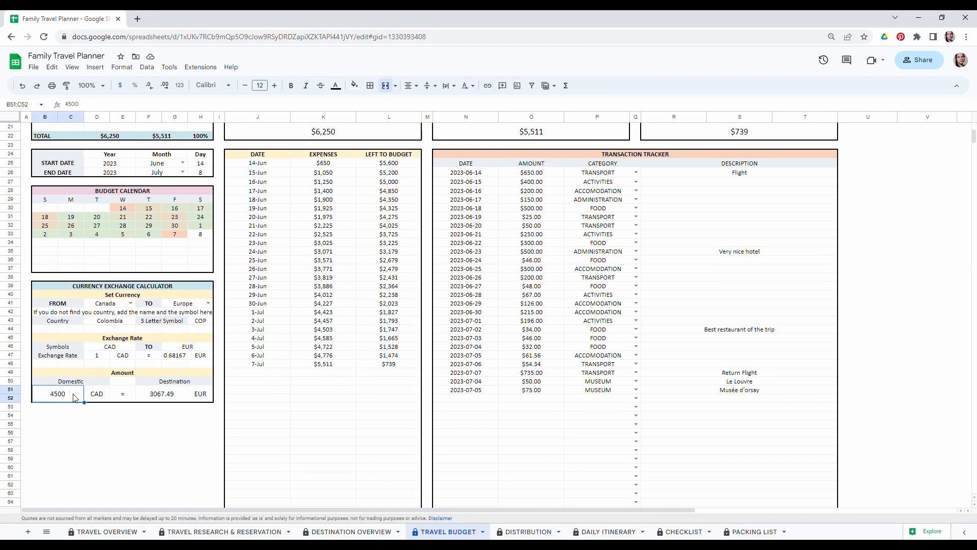
type("5000")
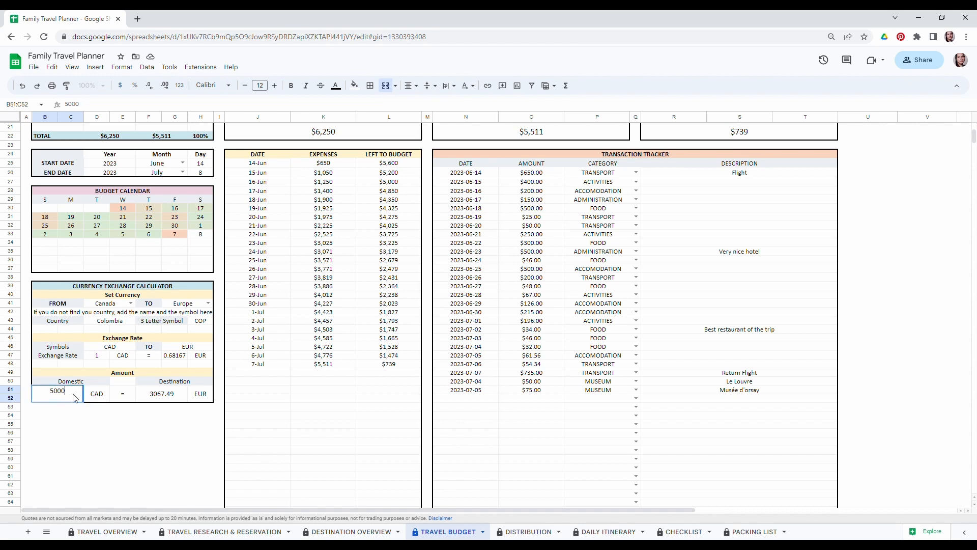
left_click(156, 430)
- Change the calculator's domestic amount to 6000
left_click(56, 398)
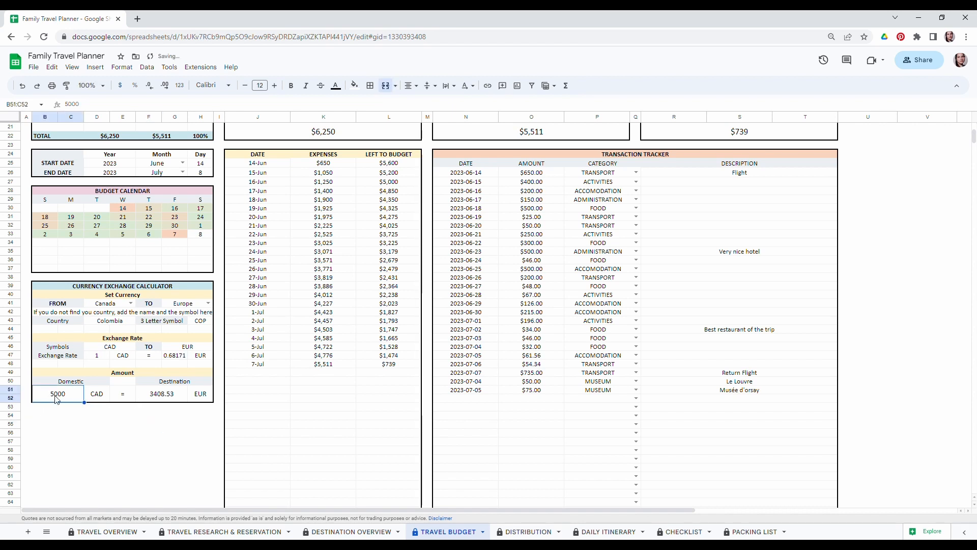
type("6000")
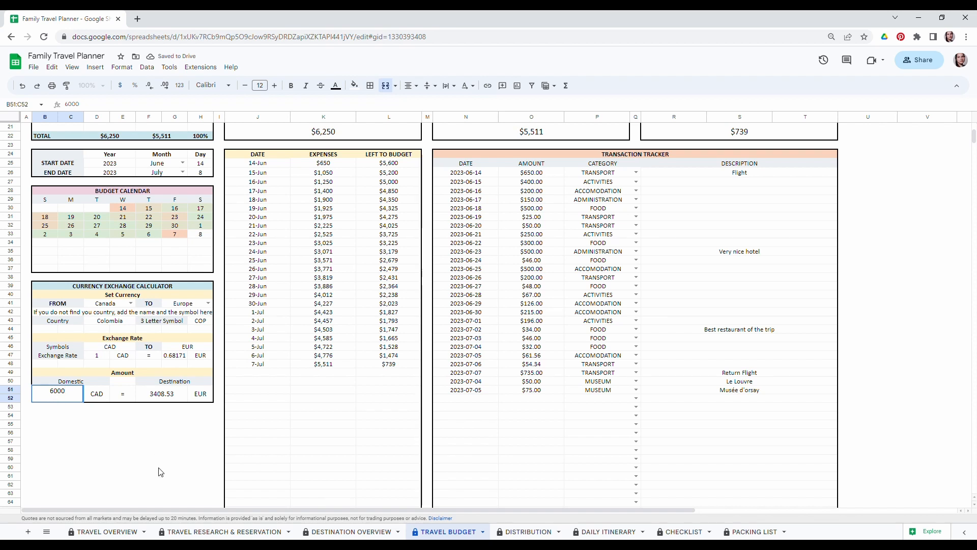
left_click(157, 468)
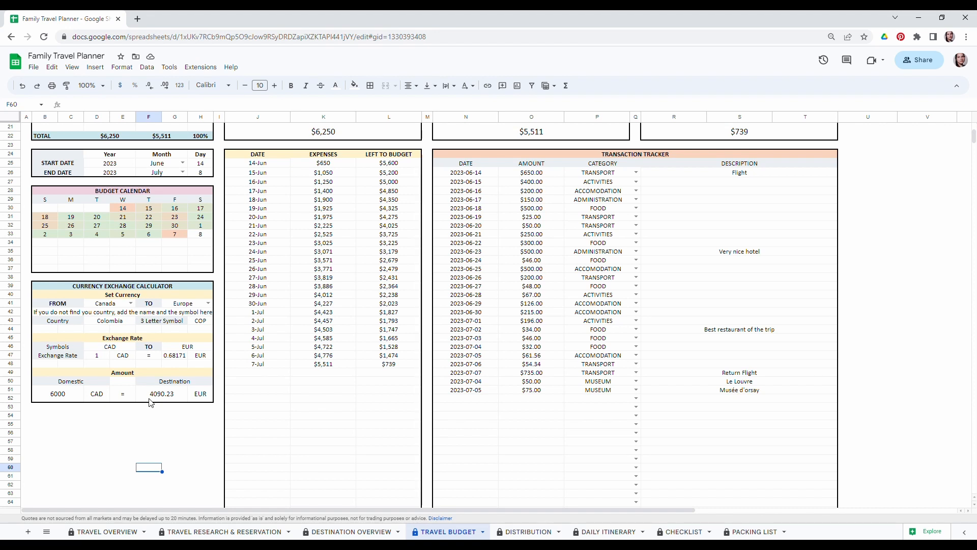
- On the DISTRIBUTION sheet, enter the two travellers' first names as SPENDER 1 and SPENDER 2
scroll(335, 468, "down", 2)
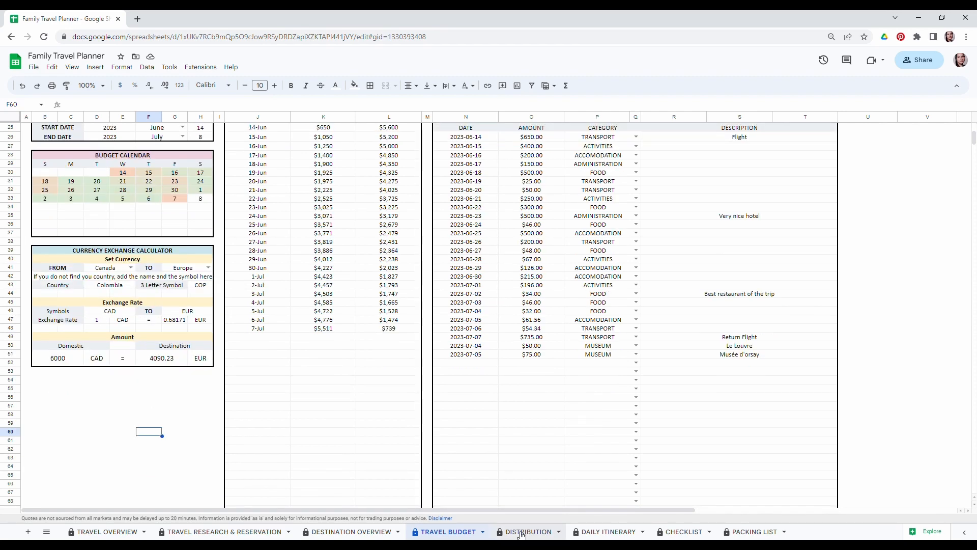
left_click(521, 532)
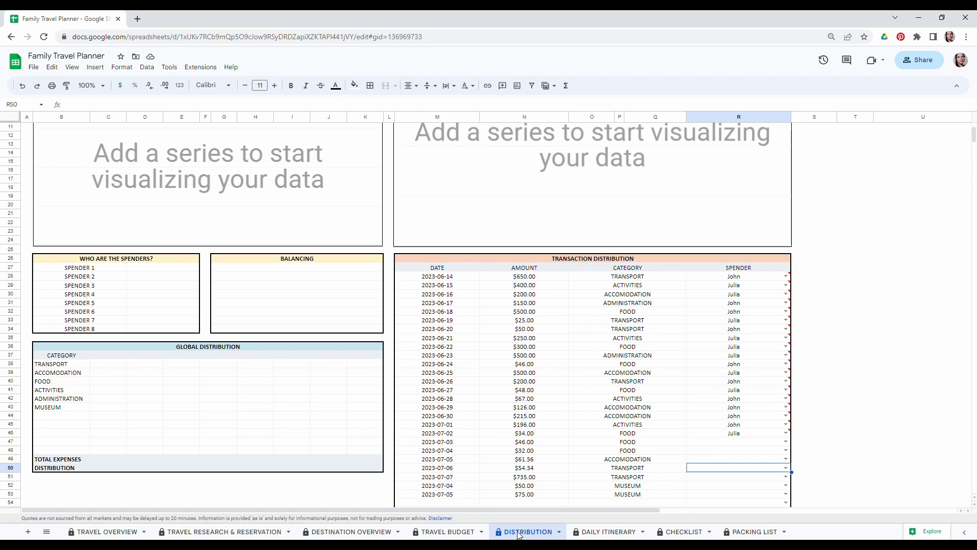
scroll(370, 353, "up", 5)
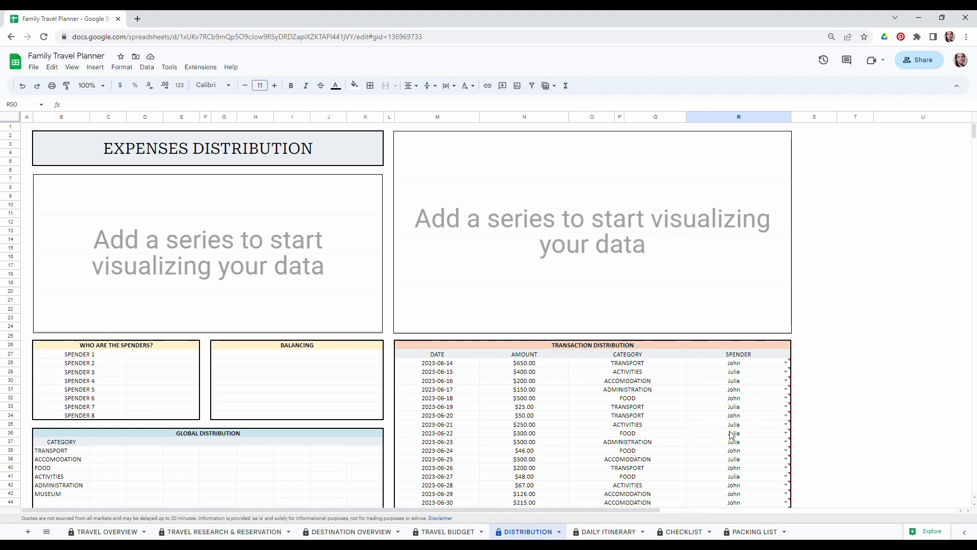
scroll(731, 443, "down", 3)
scroll(742, 418, "up", 3)
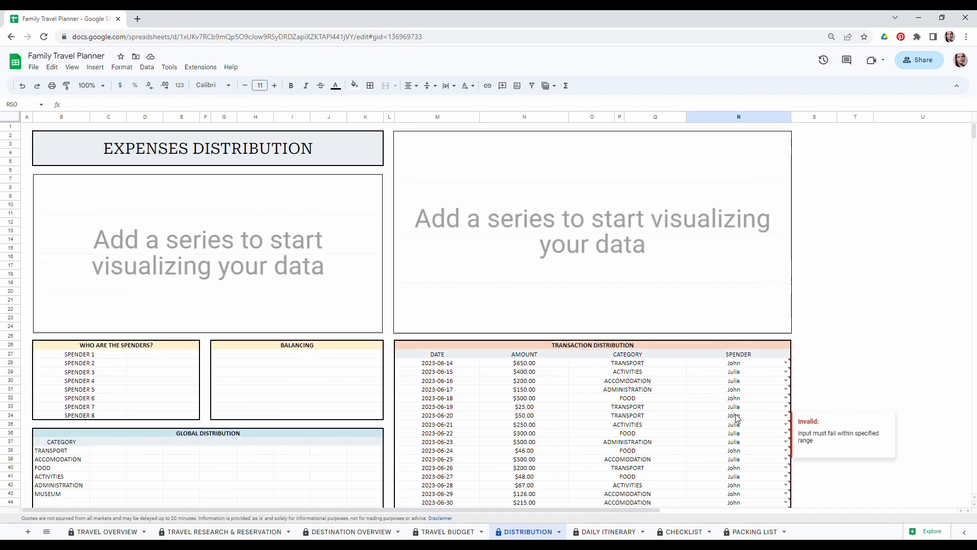
left_click(151, 356)
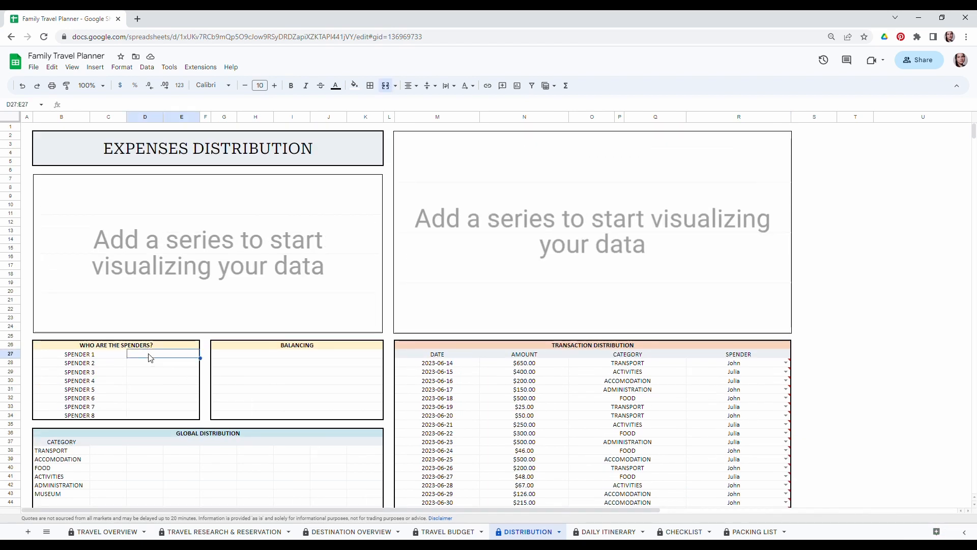
type("John")
key("Return")
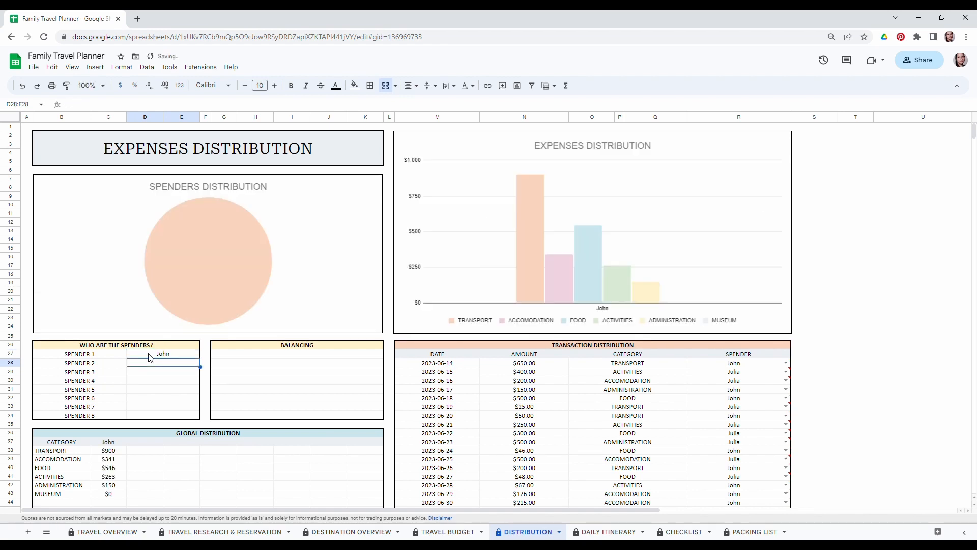
type("Julia")
left_click(164, 387)
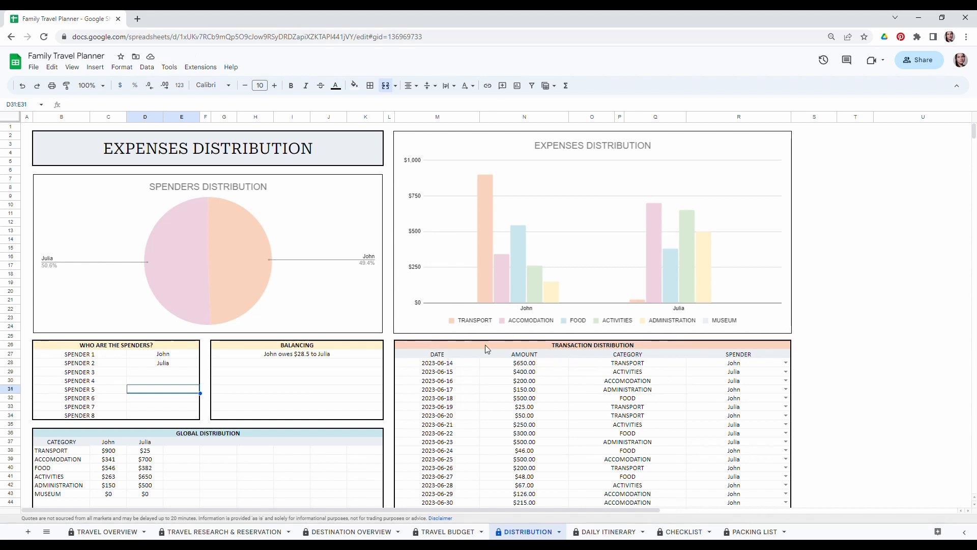
- In TRANSACTION DISTRIBUTION, assign SPENDER 2 to the 2023-07-03 food and 2023-07-05 accommodation expenses, and SPENDER 1 to the 2023-07-04 food expense
left_click_drag(484, 345, 687, 471)
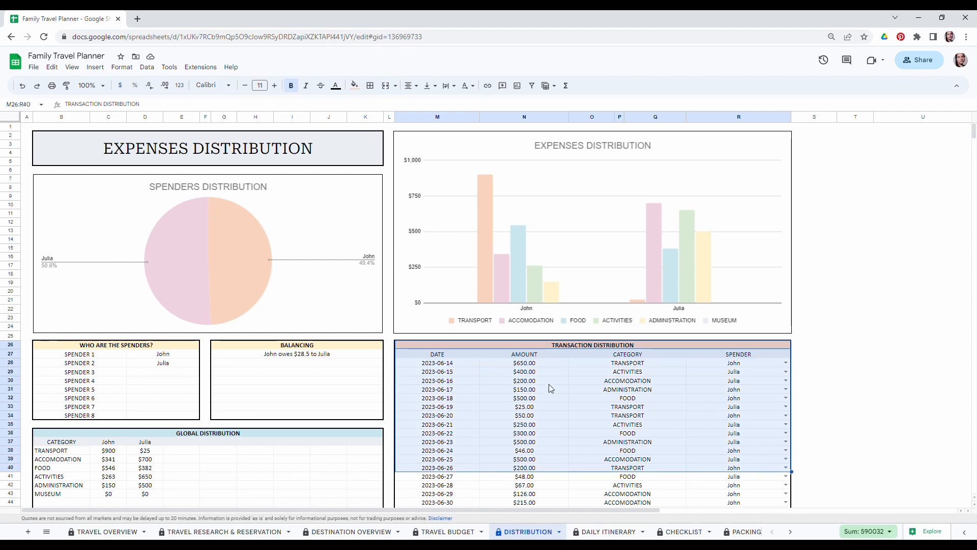
scroll(570, 350, "down", 3)
left_click(730, 407)
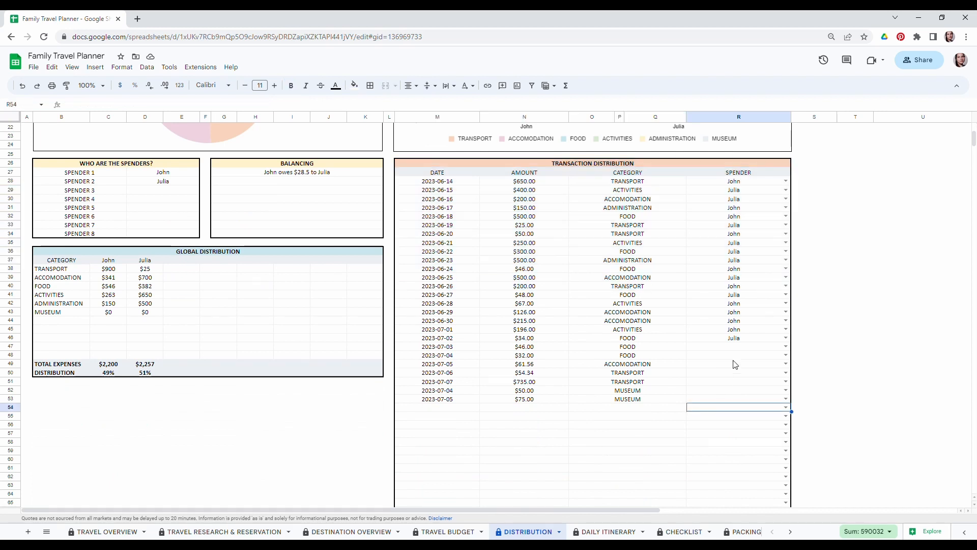
left_click(753, 347)
left_click(786, 346)
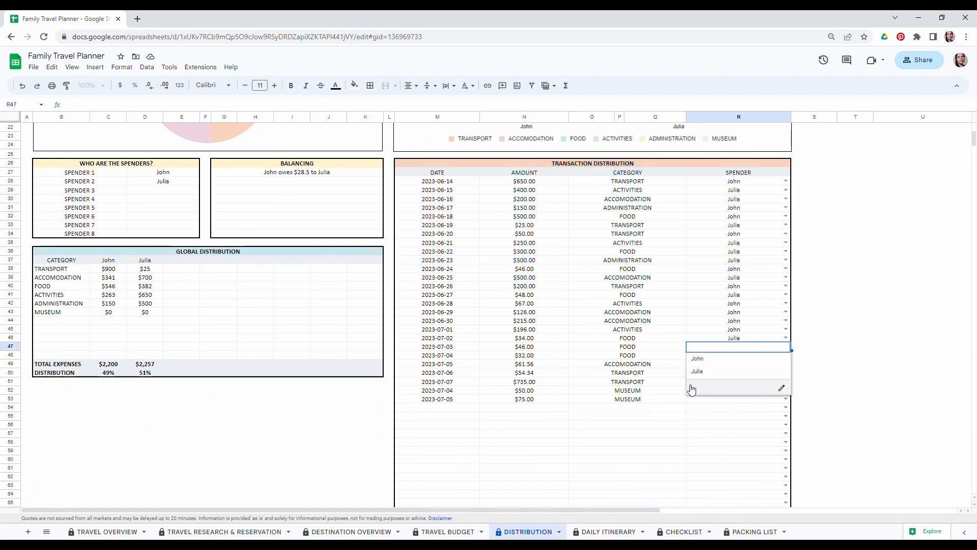
left_click(725, 371)
left_click(788, 356)
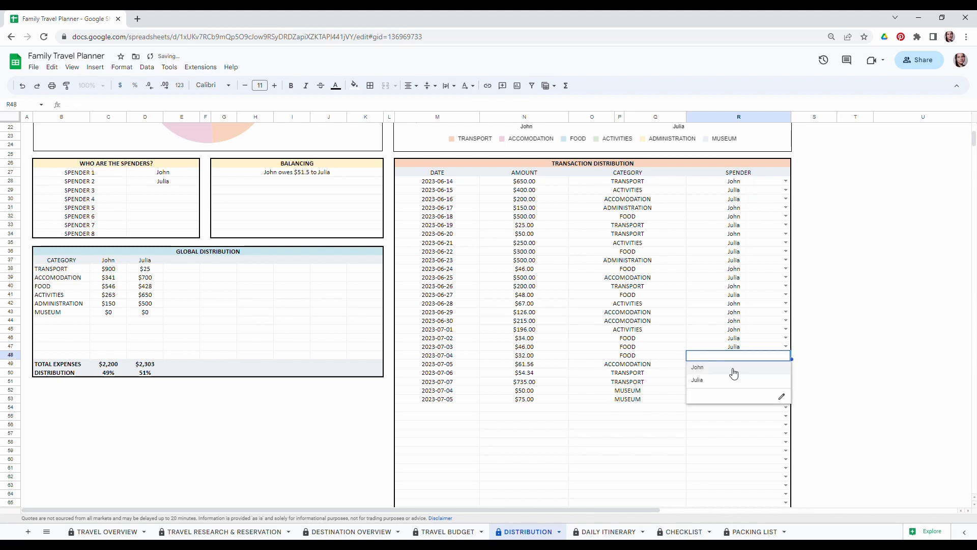
left_click(733, 367)
left_click(786, 363)
left_click(728, 389)
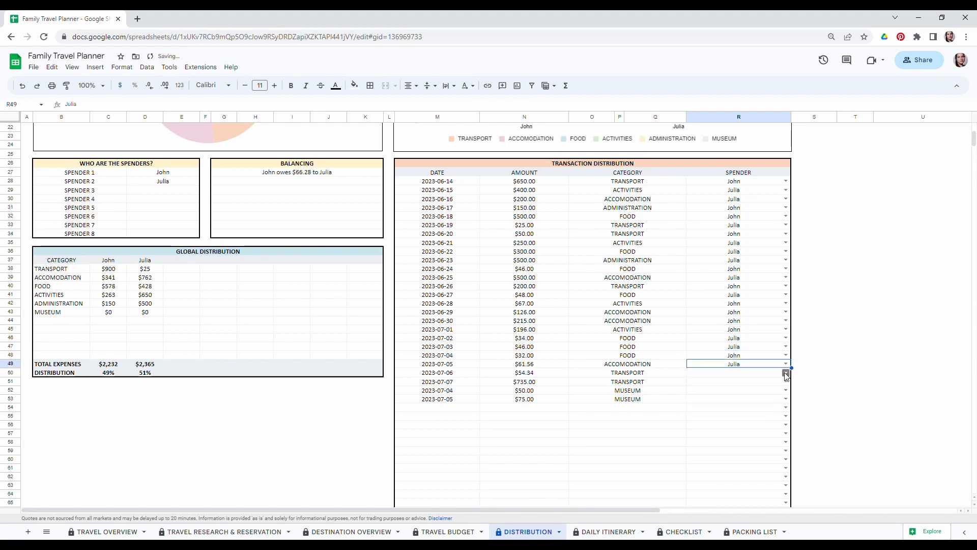
- Assign SPENDER 1 to the 2023-07-06 transport expense and SPENDER 2 to the 2023-07-07 transport expense
left_click(786, 375)
left_click(698, 393)
left_click(786, 383)
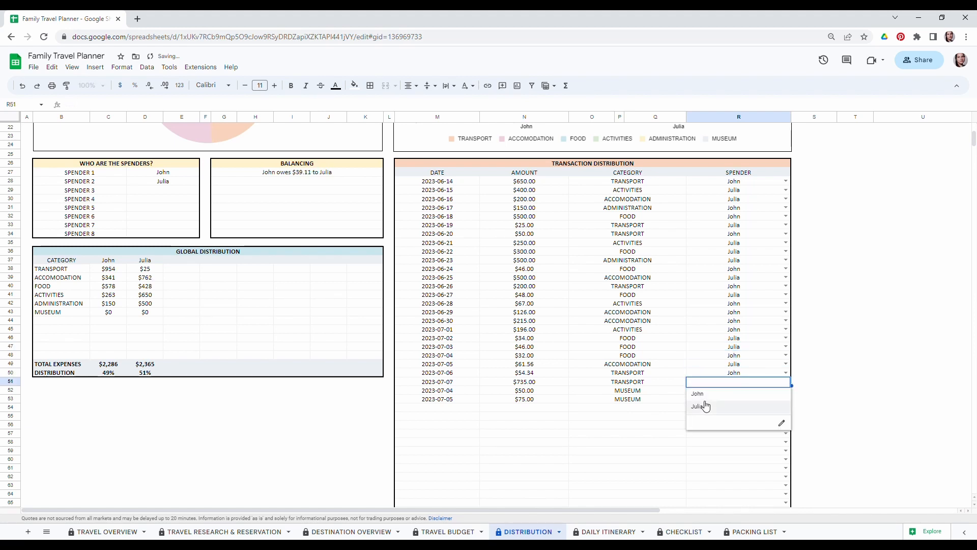
left_click(705, 406)
- Assign SPENDER 1 to both museum expenses, dated 2023-07-04 and 2023-07-05
left_click(785, 391)
left_click(686, 399)
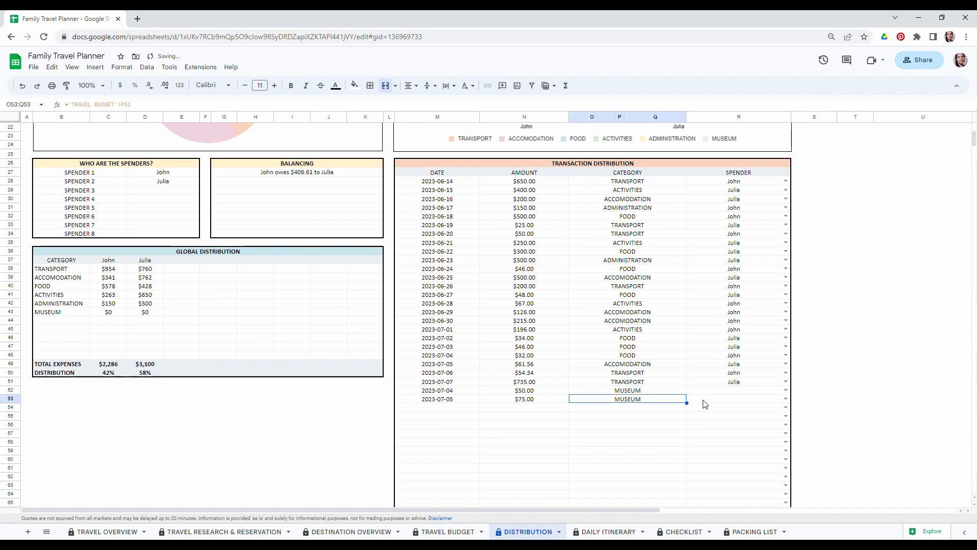
left_click(785, 390)
left_click(749, 401)
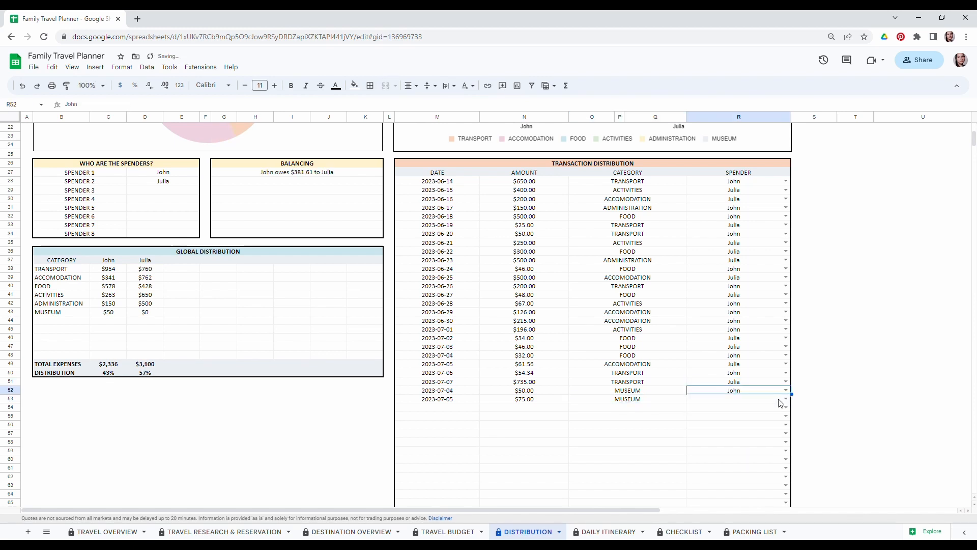
left_click(785, 400)
left_click(720, 411)
key("Down")
key("Down")
key("Down")
key("Down")
key("Down")
key("Down")
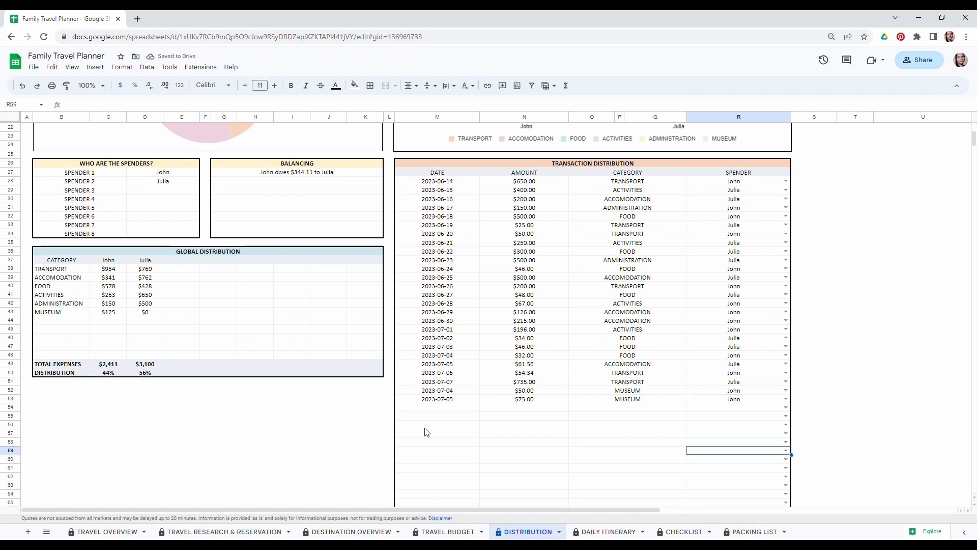
- Examine the spender and expense charts and the BALANCING table to see who owes whom
scroll(250, 212, "up", 5)
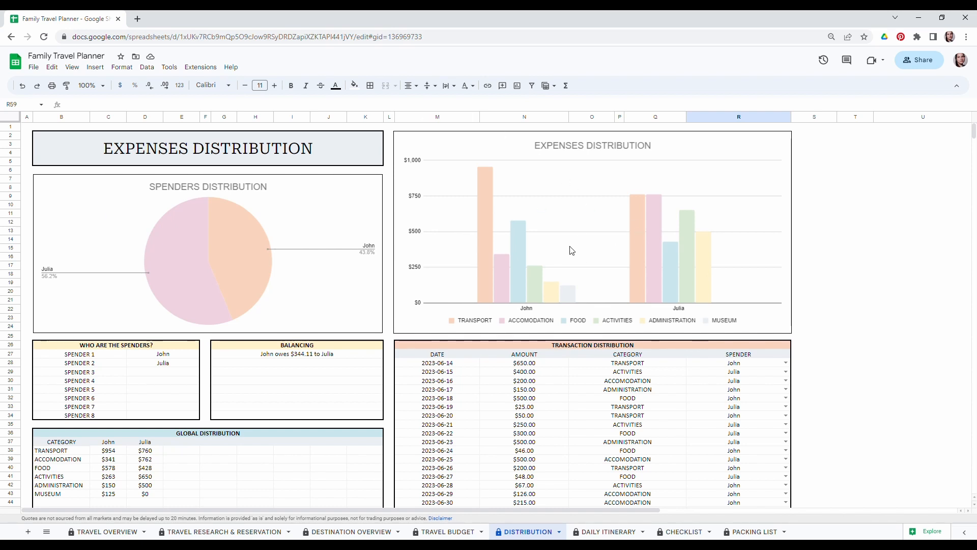
scroll(284, 312, "down", 2)
left_click(284, 312)
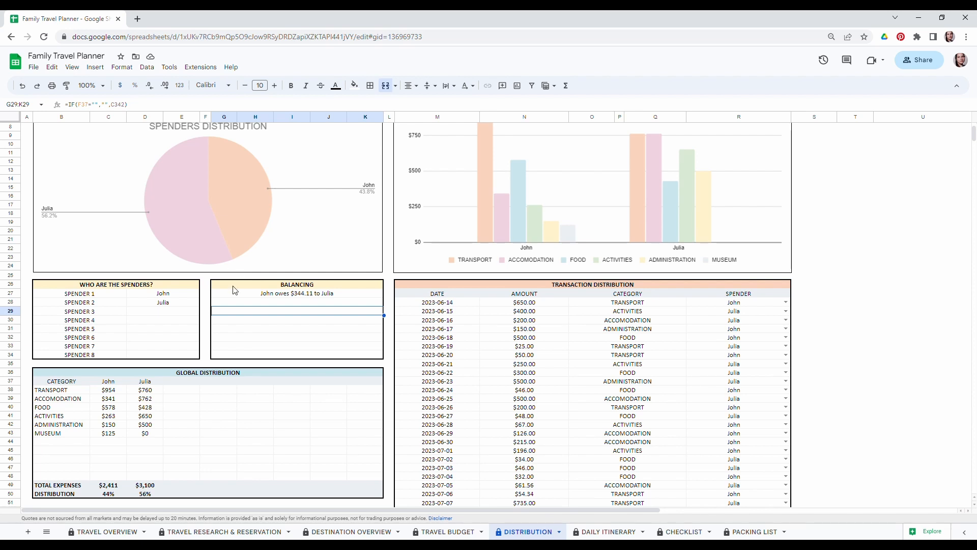
left_click_drag(294, 292, 297, 321)
left_click(299, 337)
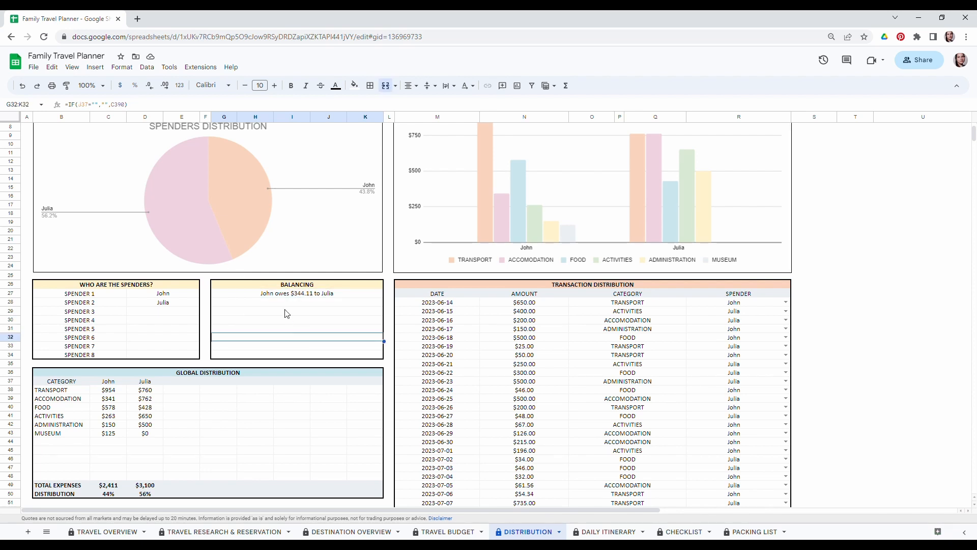
left_click(268, 296)
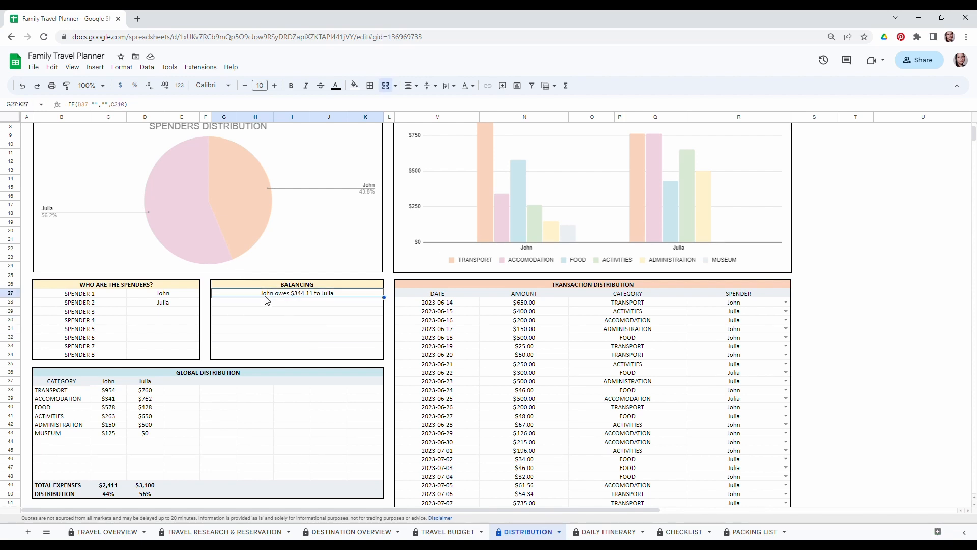
left_click(316, 311)
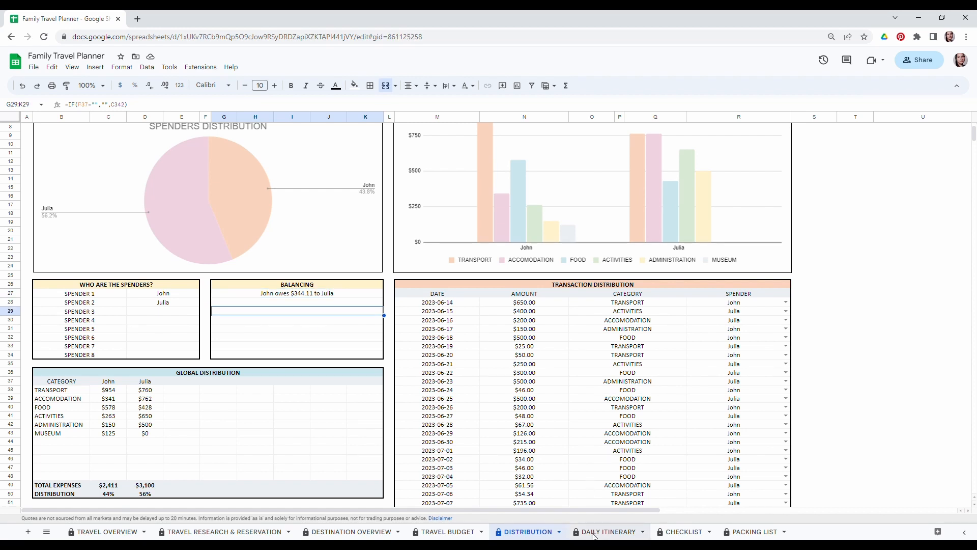
- Open the DAILY ITINERARY sheet and review the dates and the activities planned for the first days
left_click(593, 533)
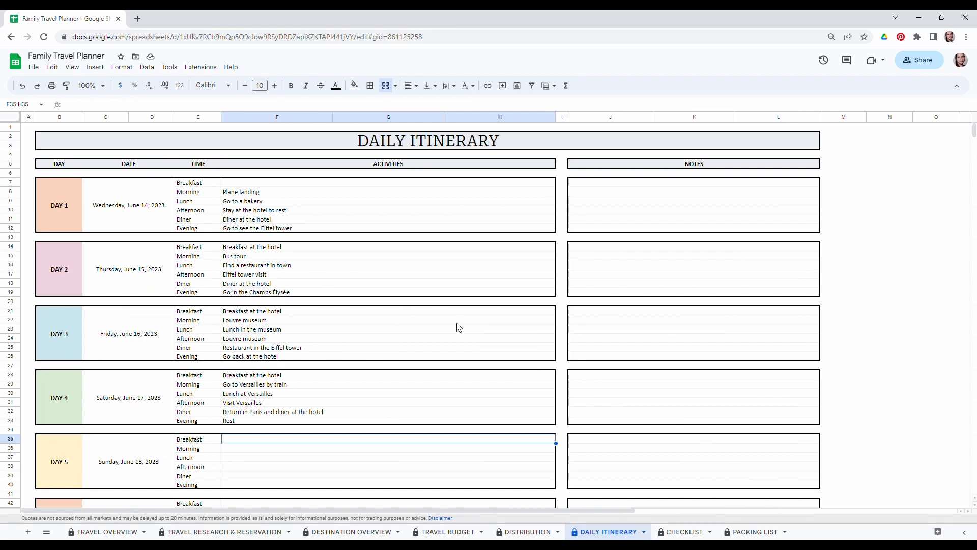
key("ctrl+c")
left_click_drag(122, 222, 121, 438)
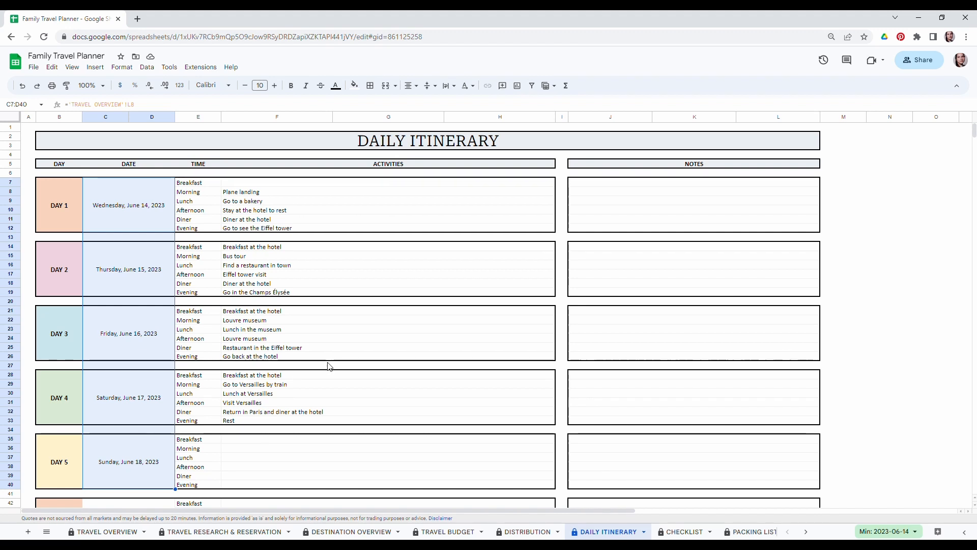
left_click(329, 319)
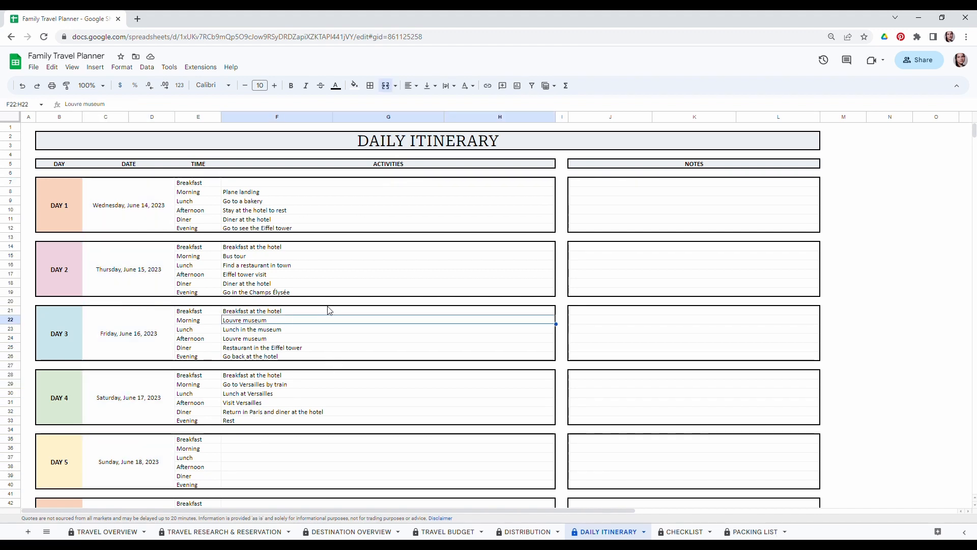
scroll(273, 315, "down", 2)
scroll(273, 316, "up", 2)
left_click_drag(248, 198, 245, 417)
- Enter "At the hotel" as the breakfast activity for DAY 5 of the itinerary
left_click(242, 443)
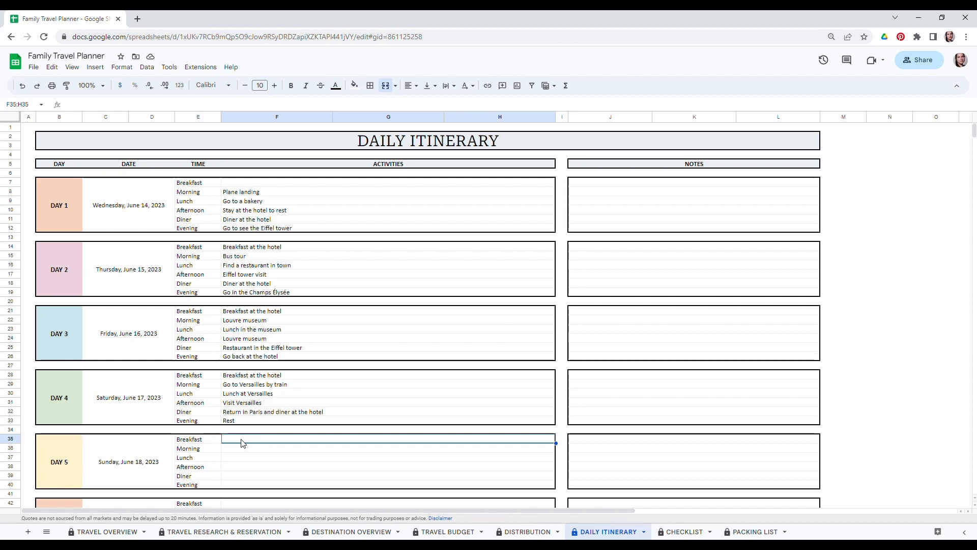
type("At the hotek")
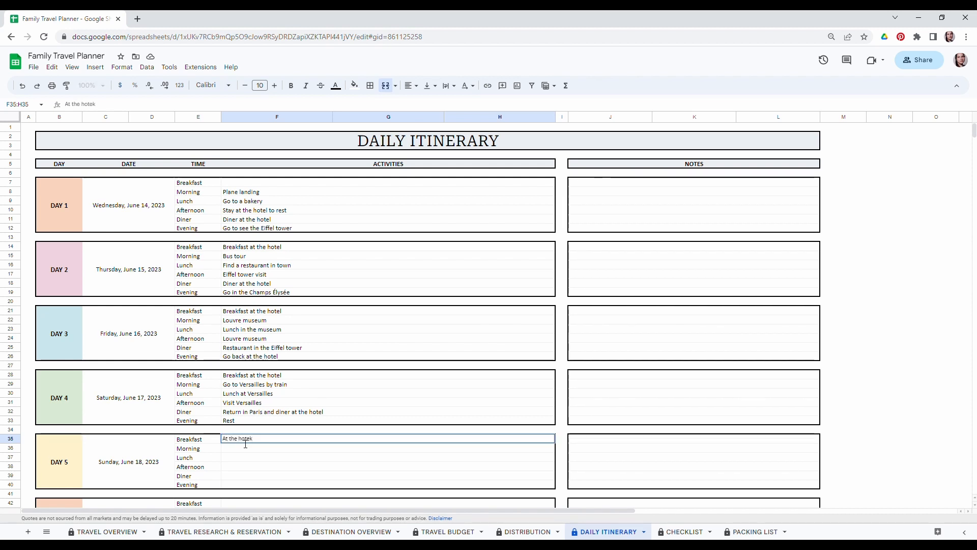
key("BackSpace")
type("l")
key("Return")
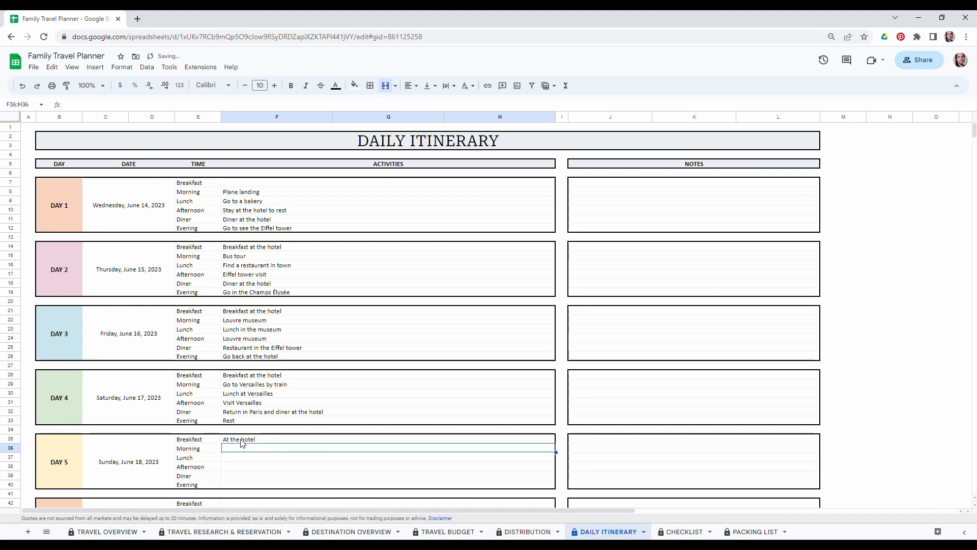
- Enter "Walk to Mont Marte" as the DAY 5 morning activity
type("Walk to")
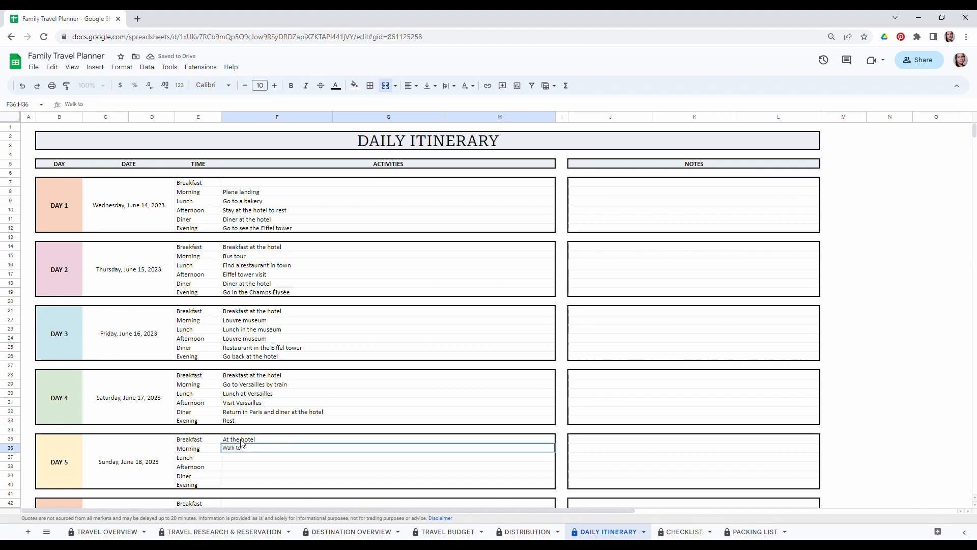
type(" Monrt")
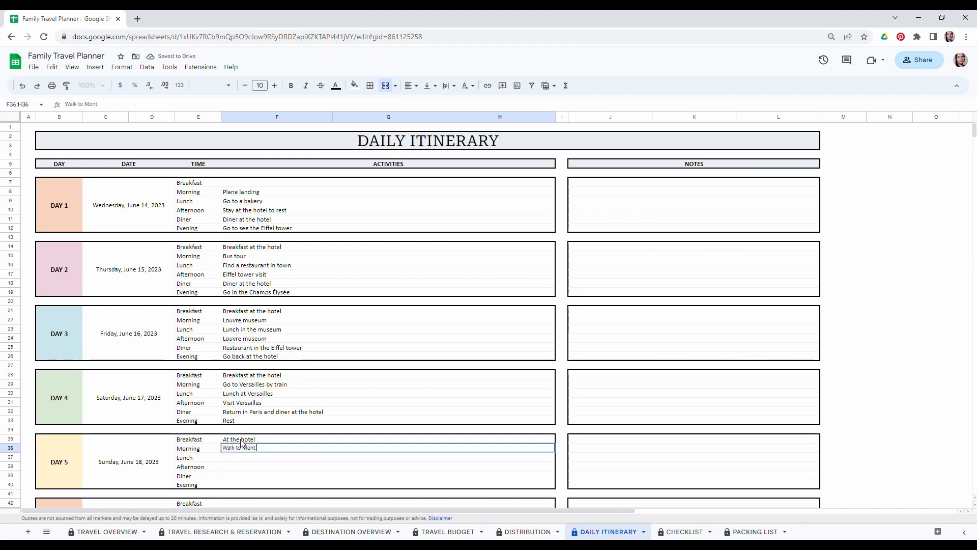
type(" Mare")
key("BackSpace")
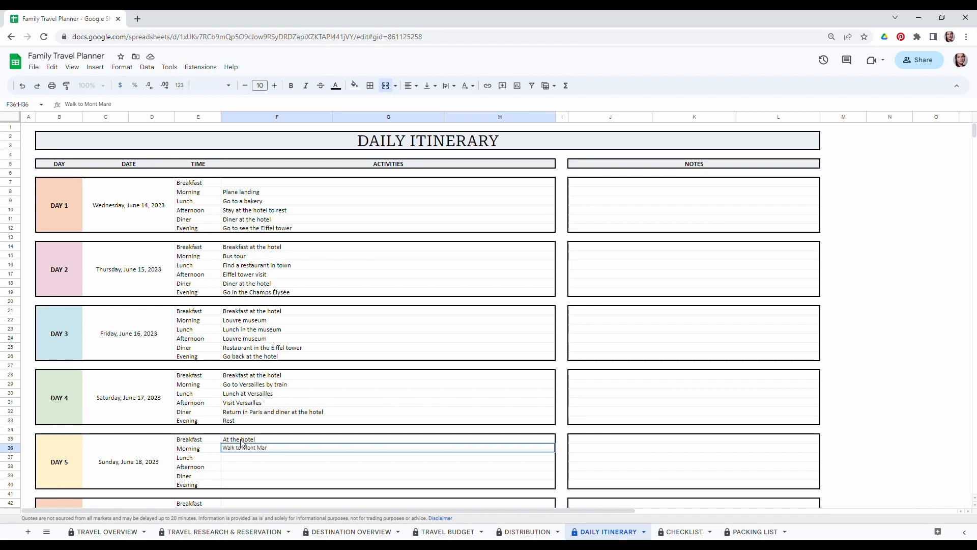
type("te")
key("Left")
key("Down")
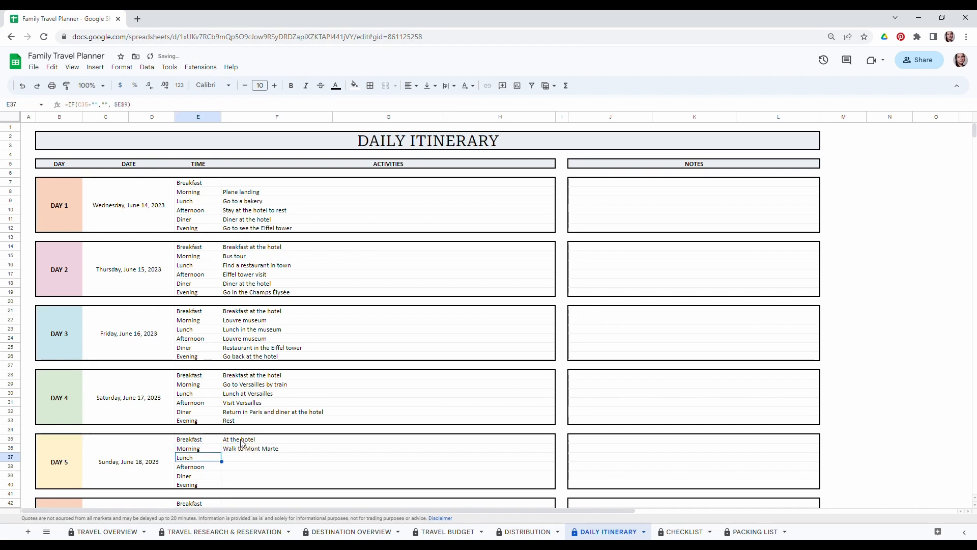
- Enter "Lunch on the go" as the DAY 5 lunch activity and "Spend time in a park" as the afternoon activity
key("Right")
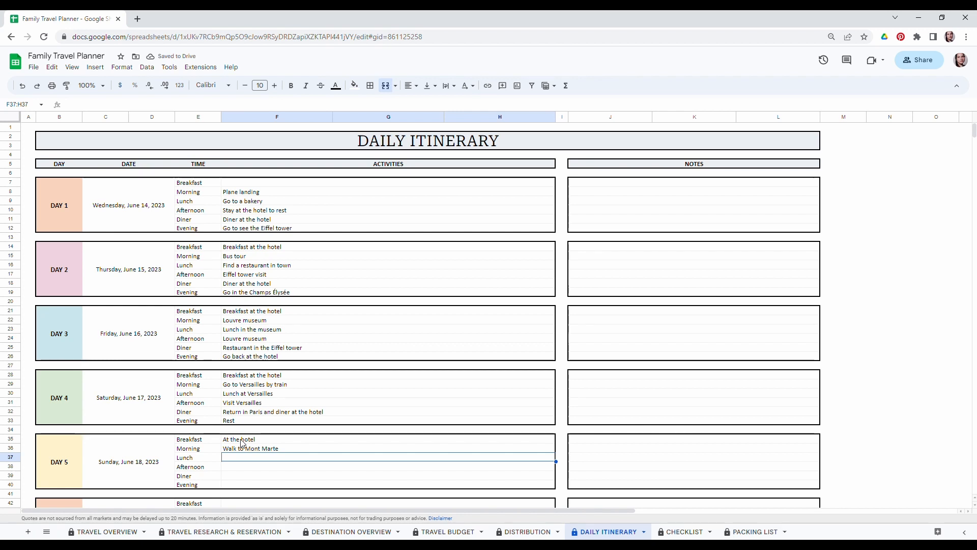
type("Lunch on the go")
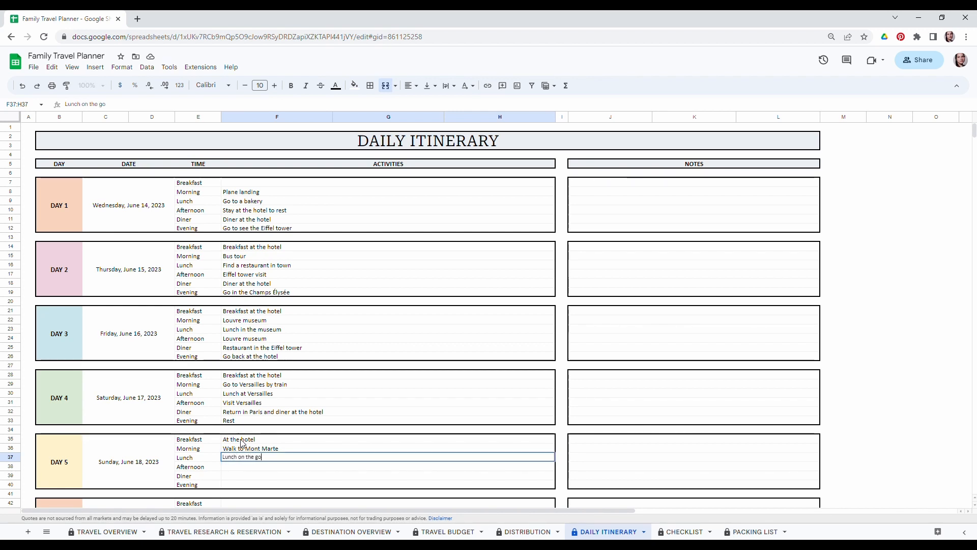
key("Return")
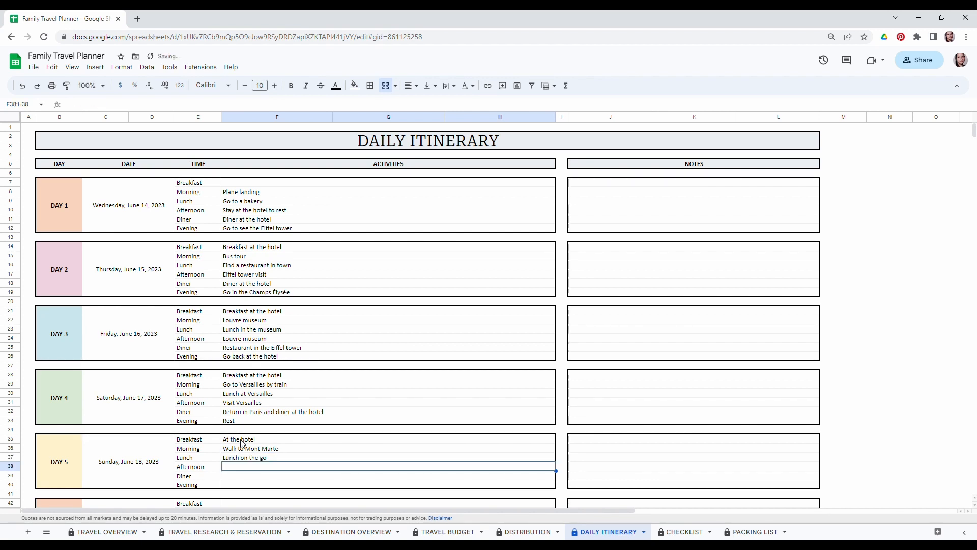
type("Spend")
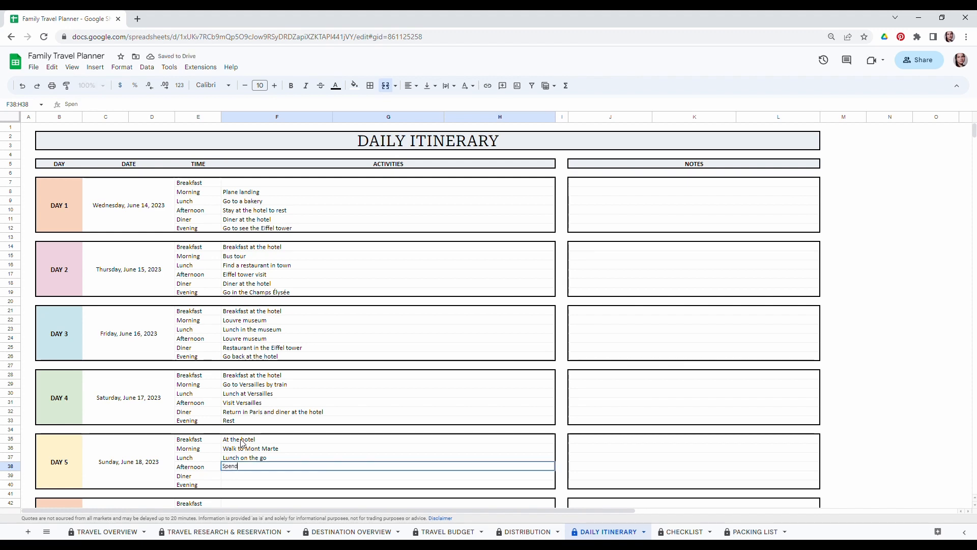
type(" time in a park")
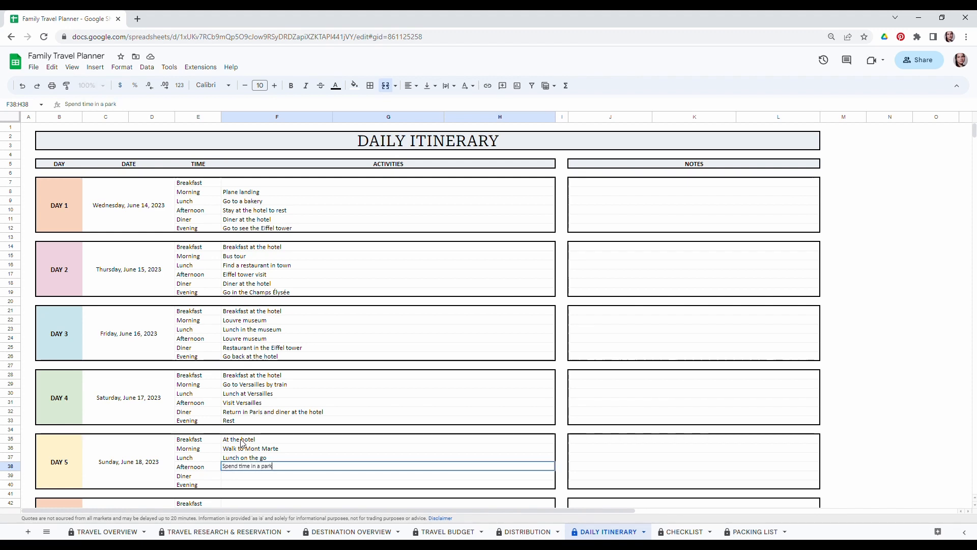
key("Return")
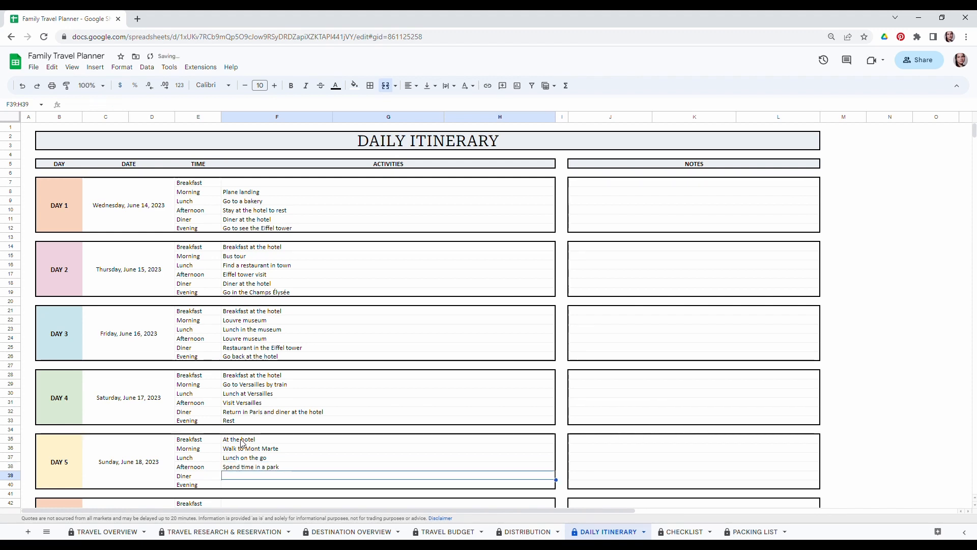
scroll(371, 388, "down", 5)
scroll(326, 351, "up", 5)
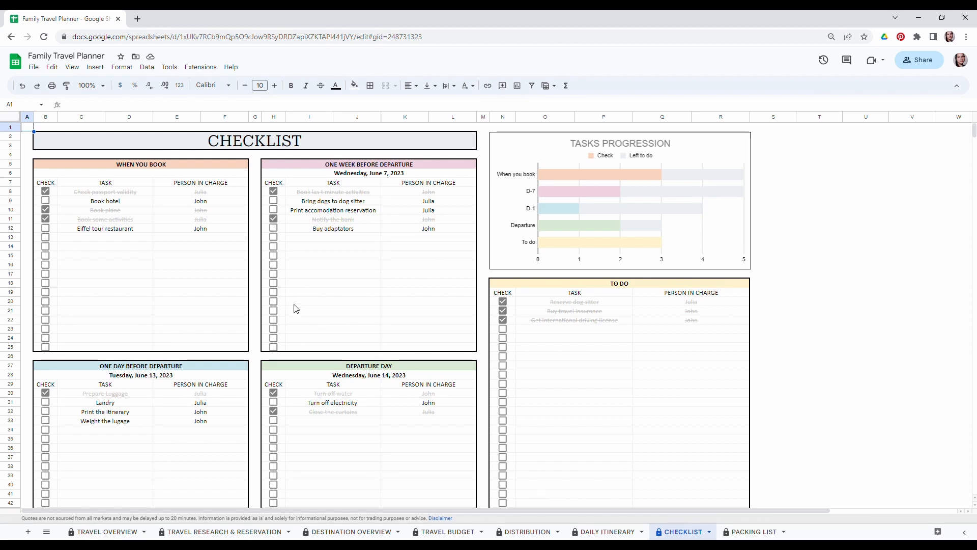
- Add the task "Buy a map" to the ONE WEEK BEFORE DEPARTURE list of the CHECKLIST sheet and enter the person in charge's first name
left_click_drag(378, 203, 419, 311)
left_click(370, 237)
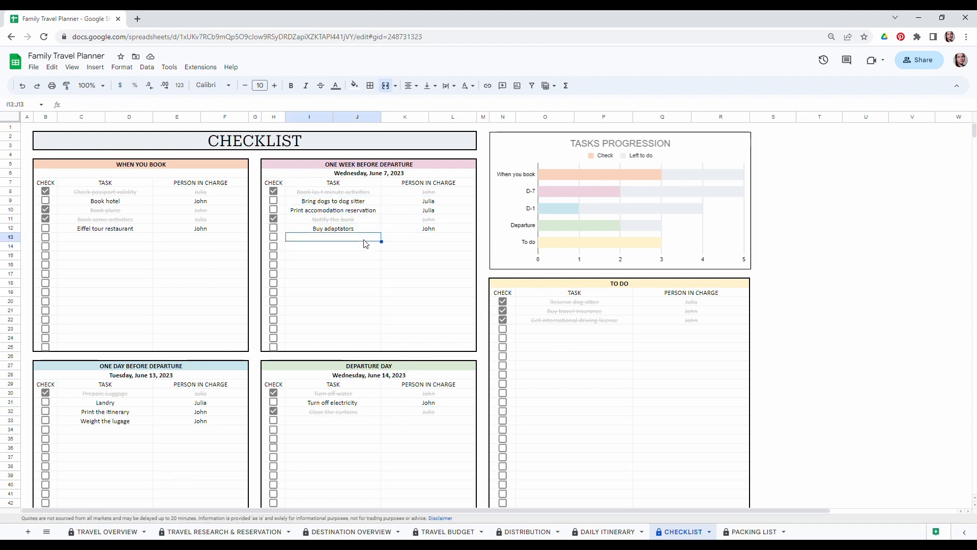
type("Buy a map")
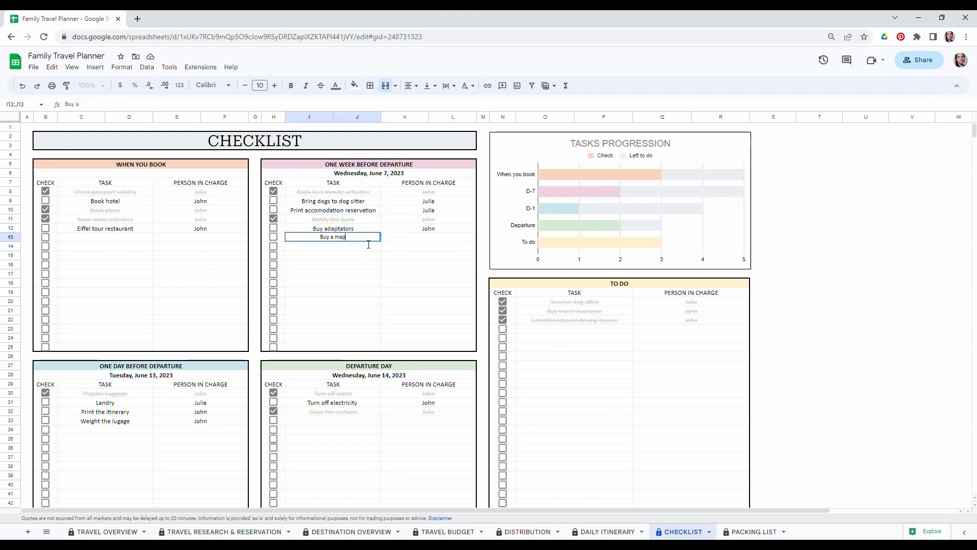
key("Return")
left_click(426, 240)
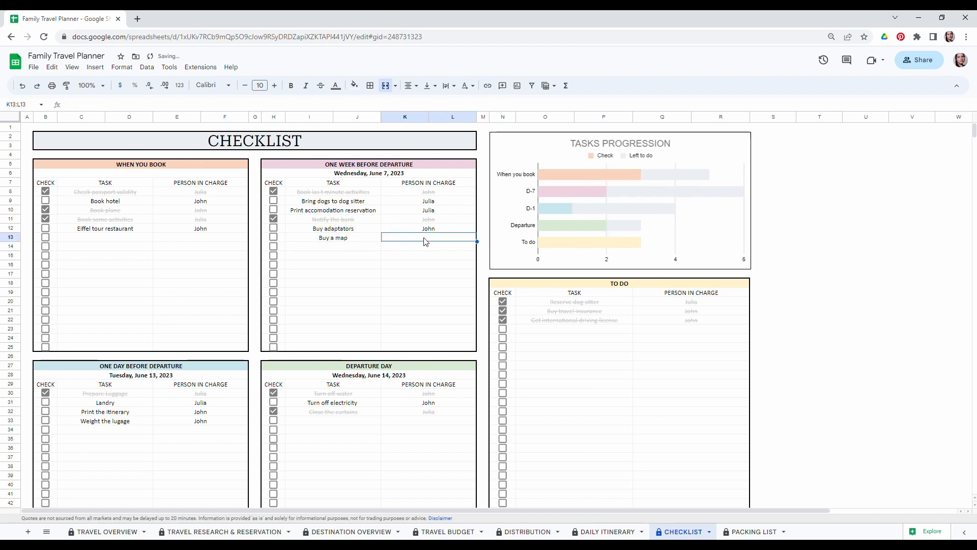
type("John")
left_click(381, 303)
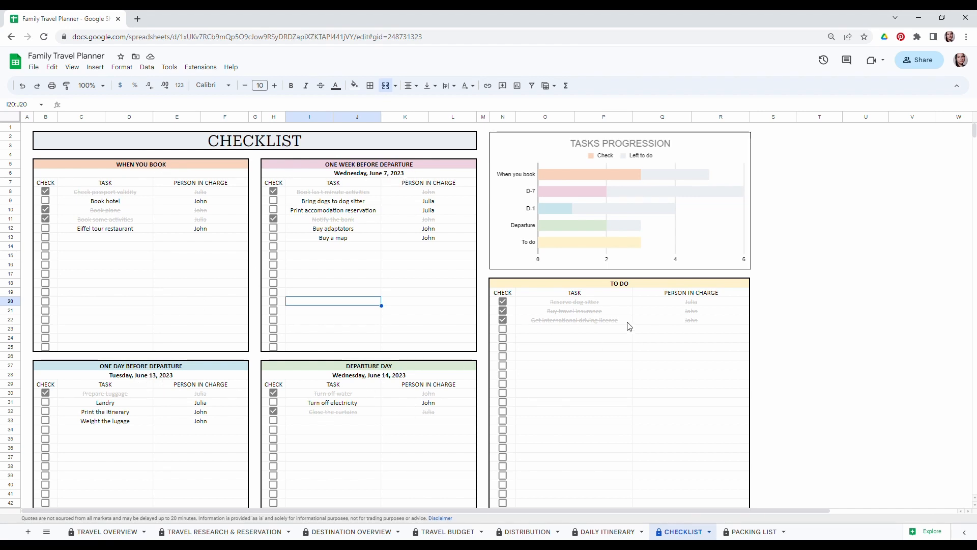
- Mark the "Buy a map" task as done in the ONE WEEK BEFORE DEPARTURE list
left_click(274, 237)
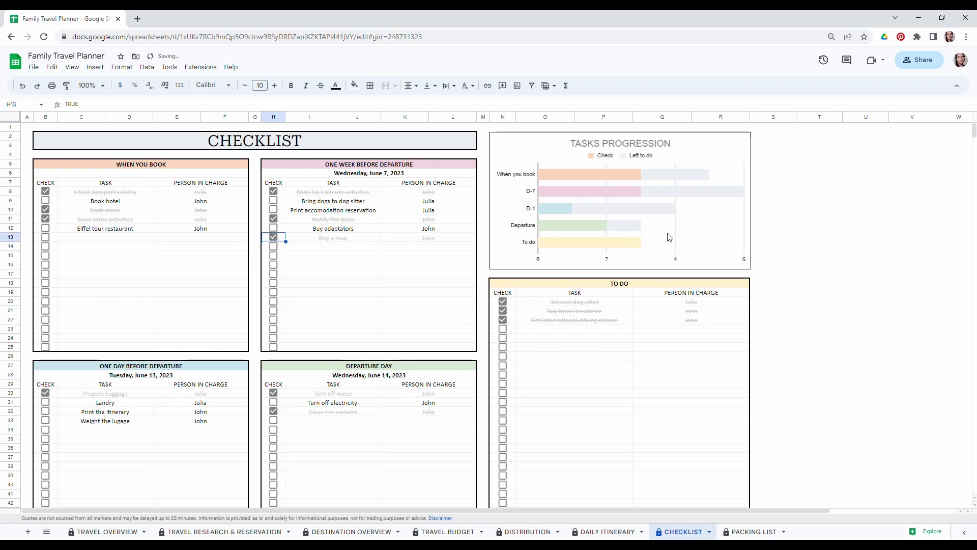
left_click(335, 256)
key("Up")
key("Up")
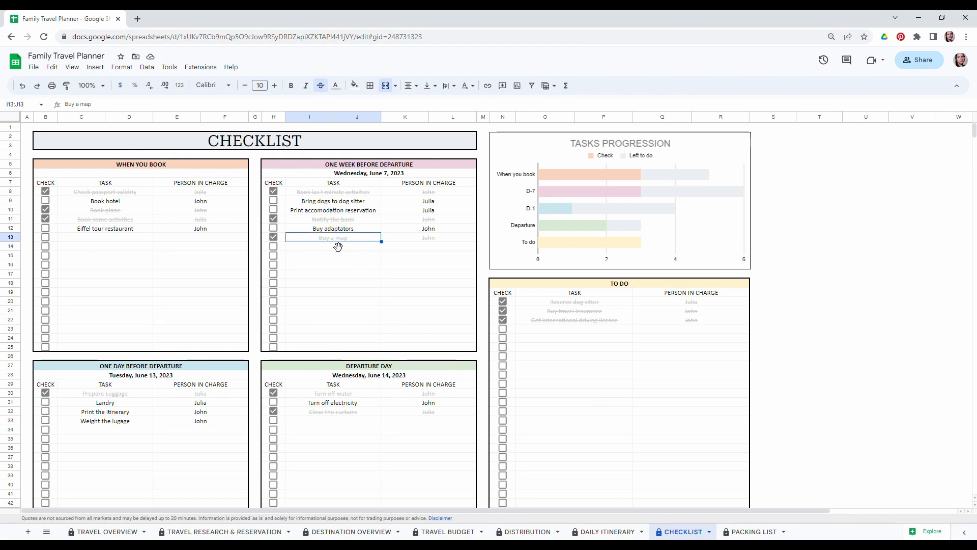
- Open the PACKING LIST sheet and look at the two filled-in traveler name headers
left_click(748, 532)
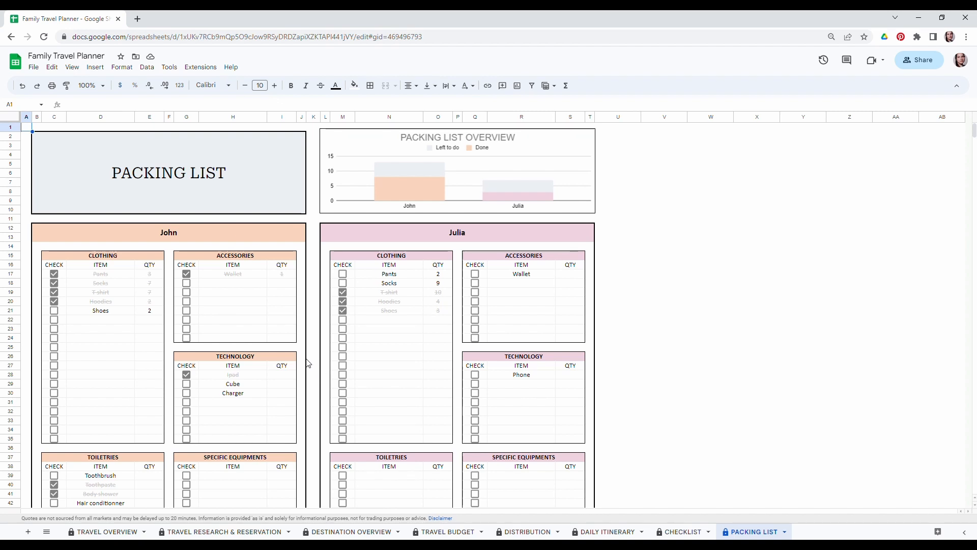
left_click(176, 237)
left_click(474, 237)
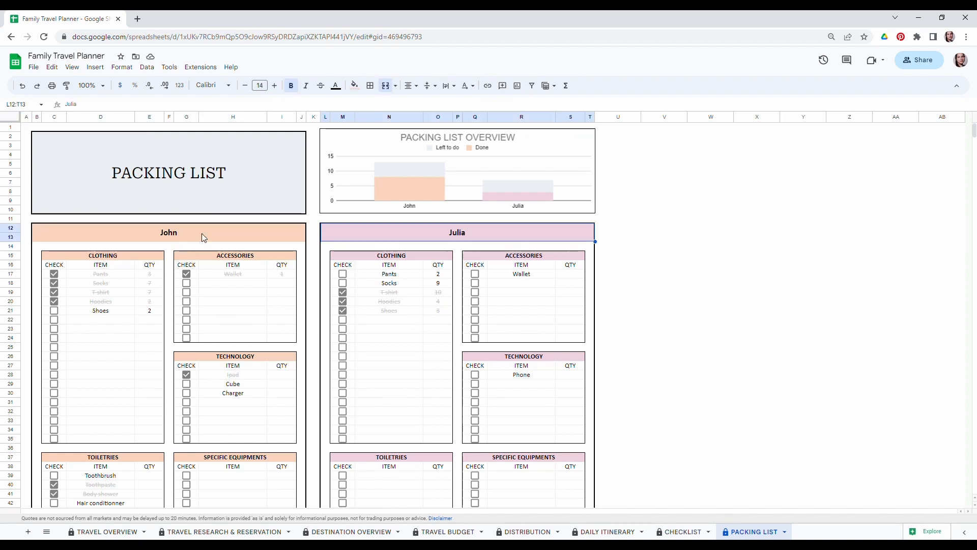
- Try entering a third traveler's first name in the empty blue packing list header
scroll(201, 233, "down", 5)
left_click(170, 331)
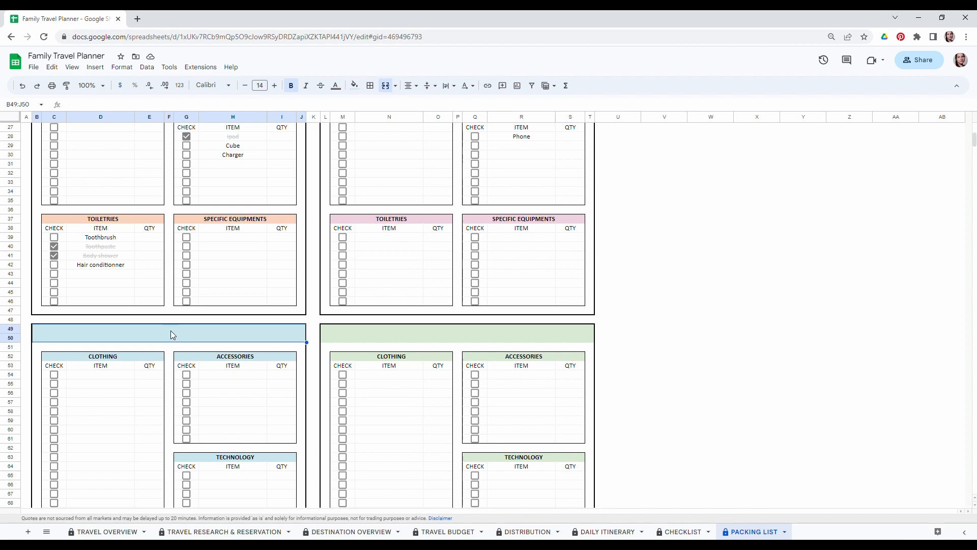
type("A;e")
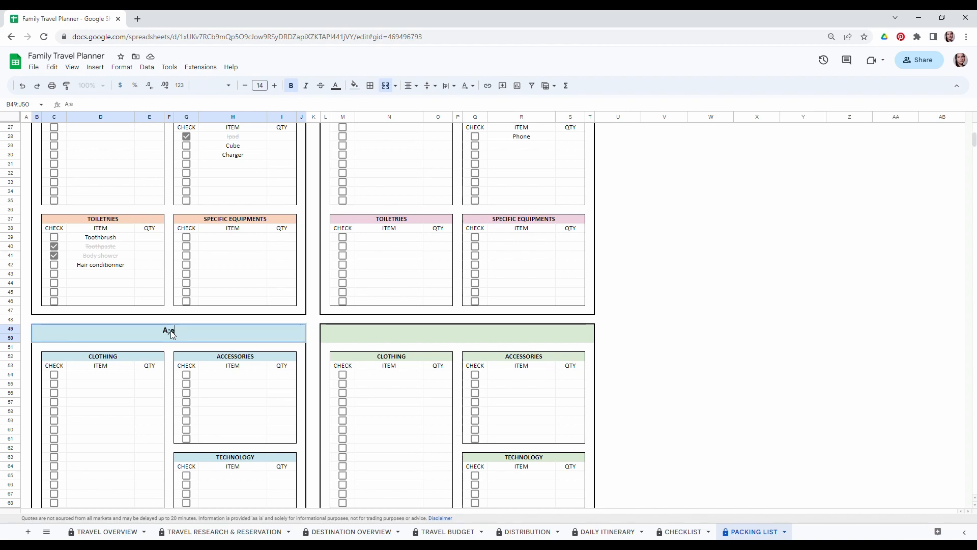
key("BackSpace")
key("BackSpace")
type("lex")
left_click(217, 395)
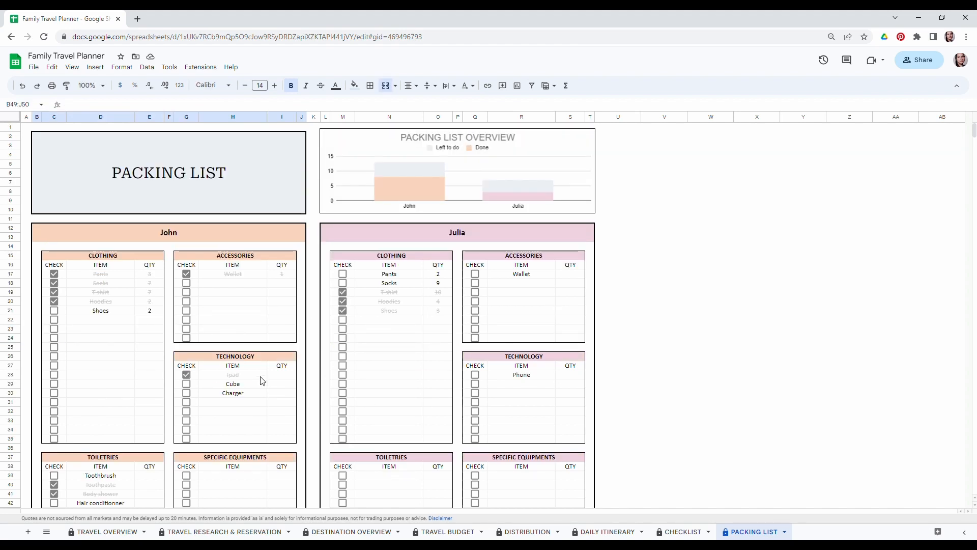
- Add "Swimming suit" with quantity 1 to the first traveler's CLOTHING list
left_click(96, 350)
left_click(102, 356)
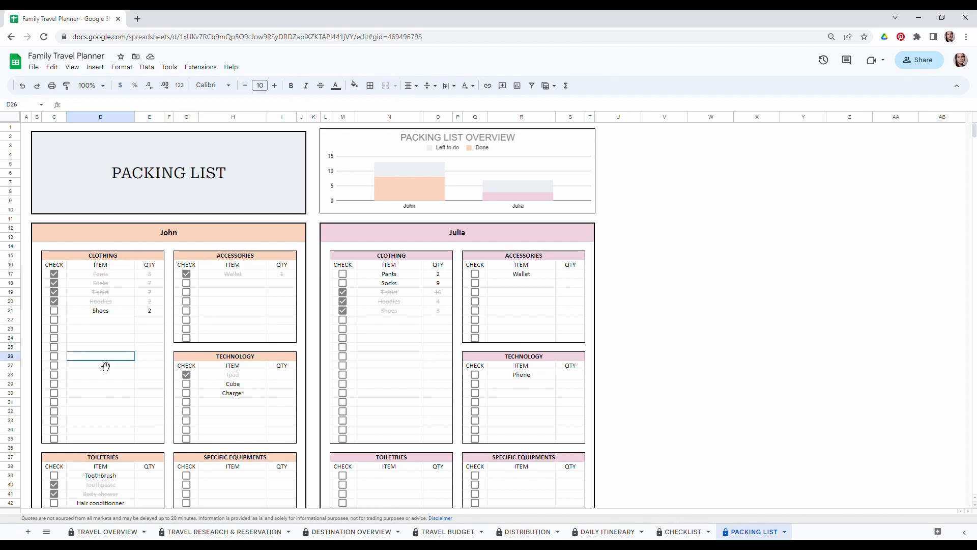
left_click(102, 324)
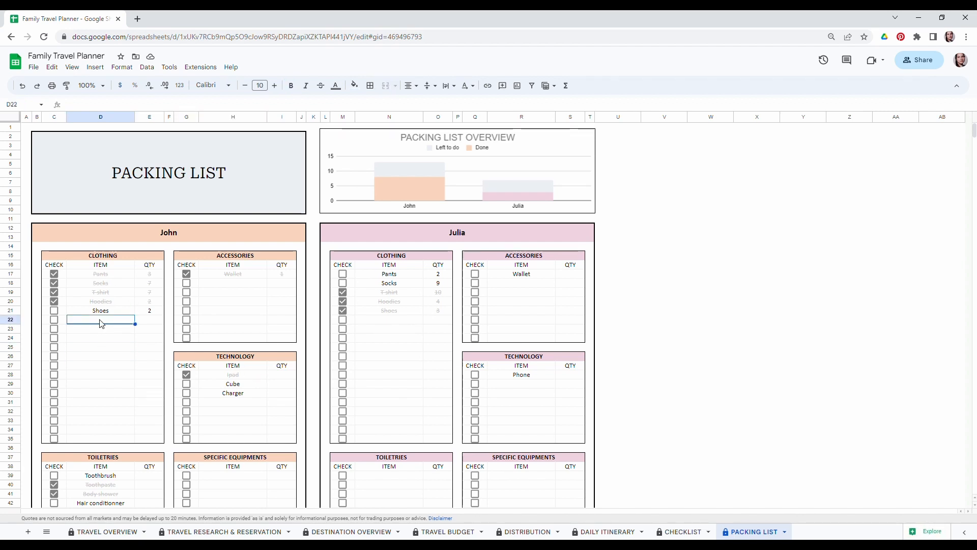
type("Swimming suit")
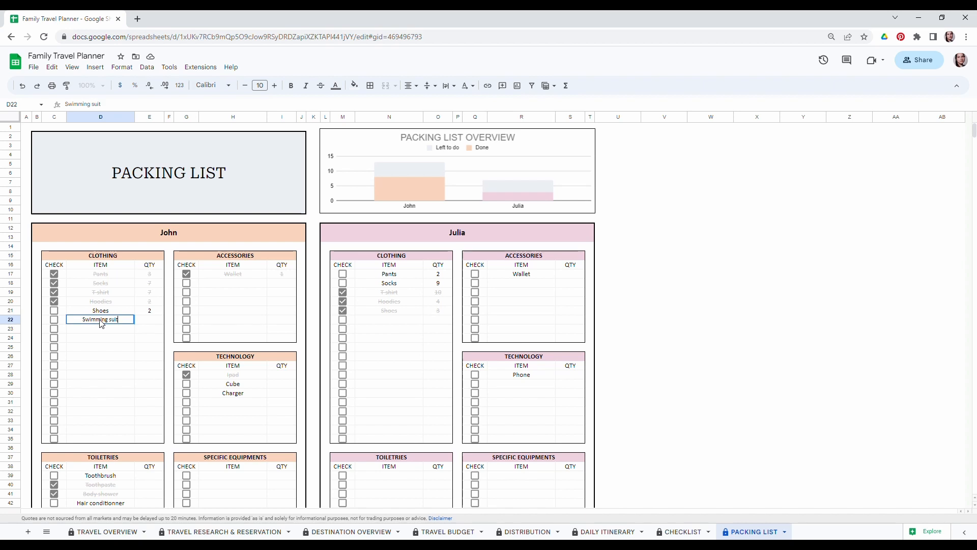
key("Tab")
type("1")
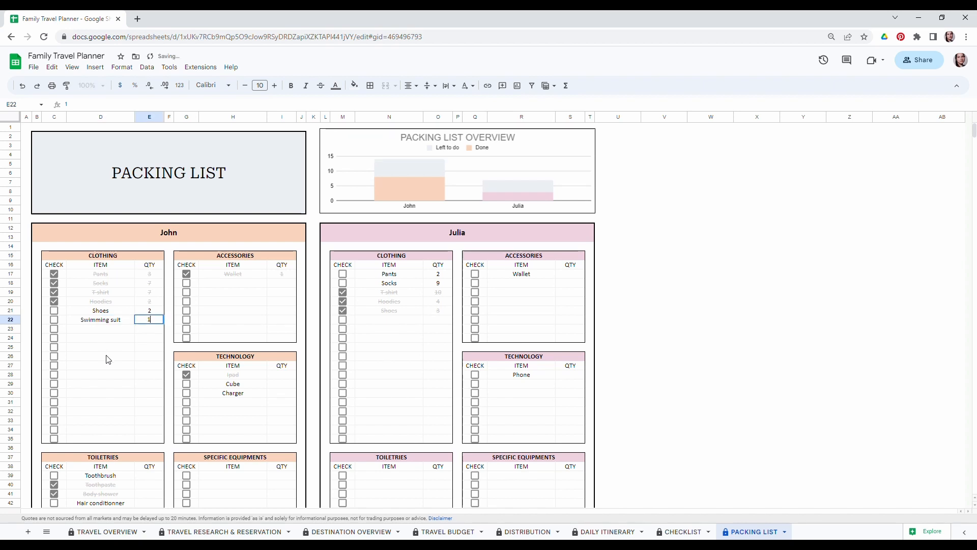
left_click(108, 359)
- Add "Dresses" with quantity 5 to the second traveler's CLOTHING list
left_click(409, 321)
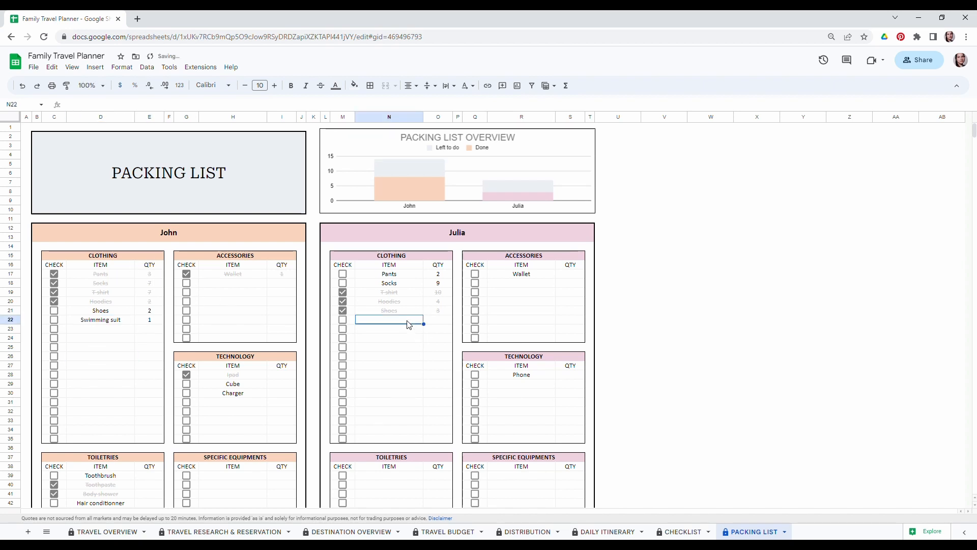
type("Dresses")
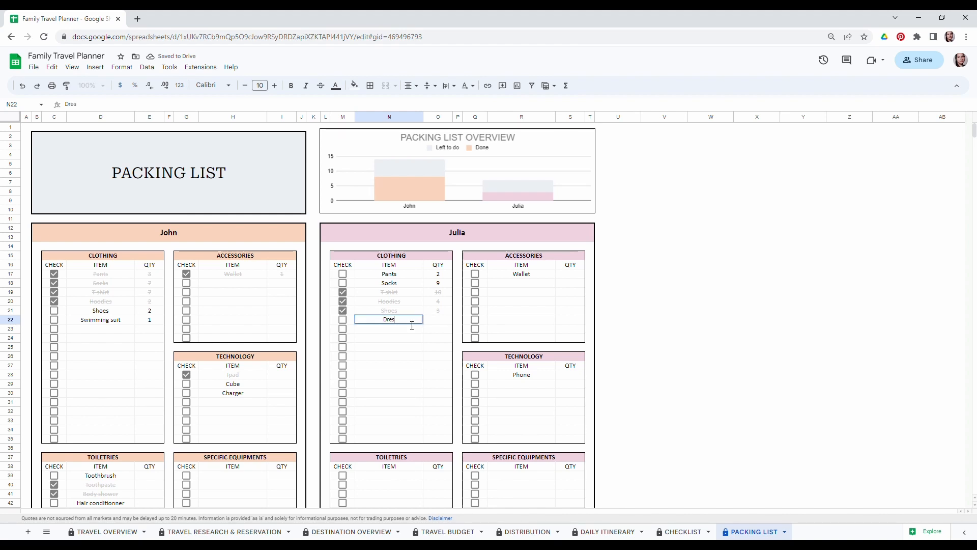
left_click(447, 320)
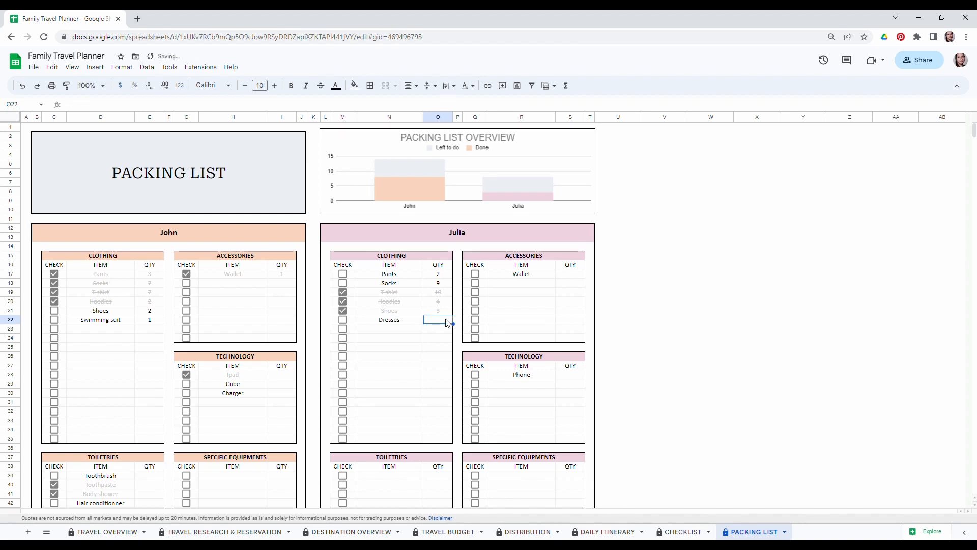
type("5")
left_click(405, 368)
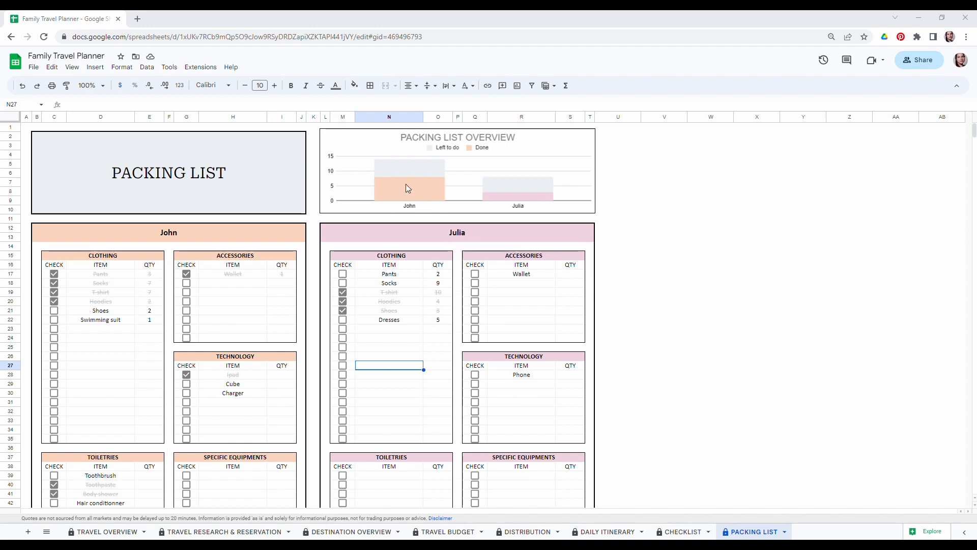
left_click(729, 272)
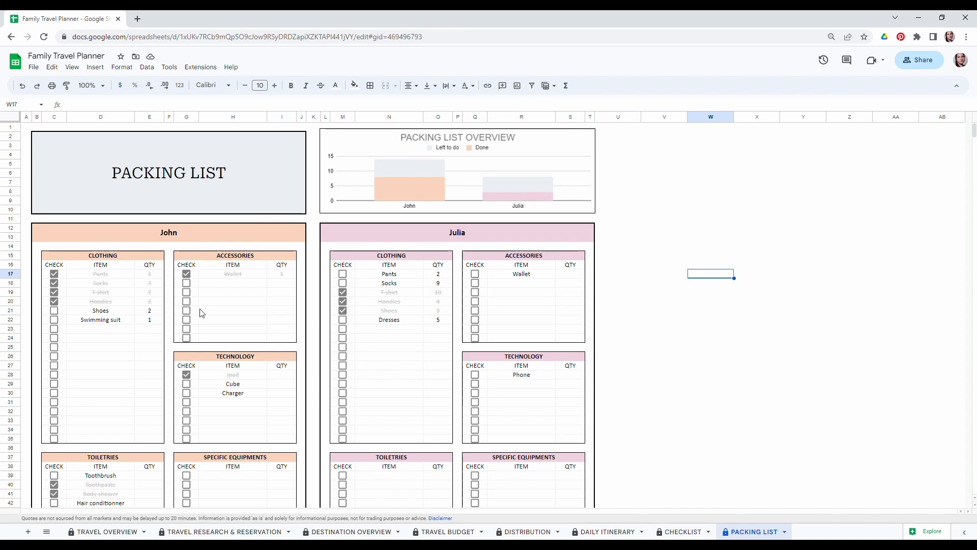
- Check off Shoes and Swimming suit for the first traveler, and Pants and Socks for the second traveler
left_click(54, 320)
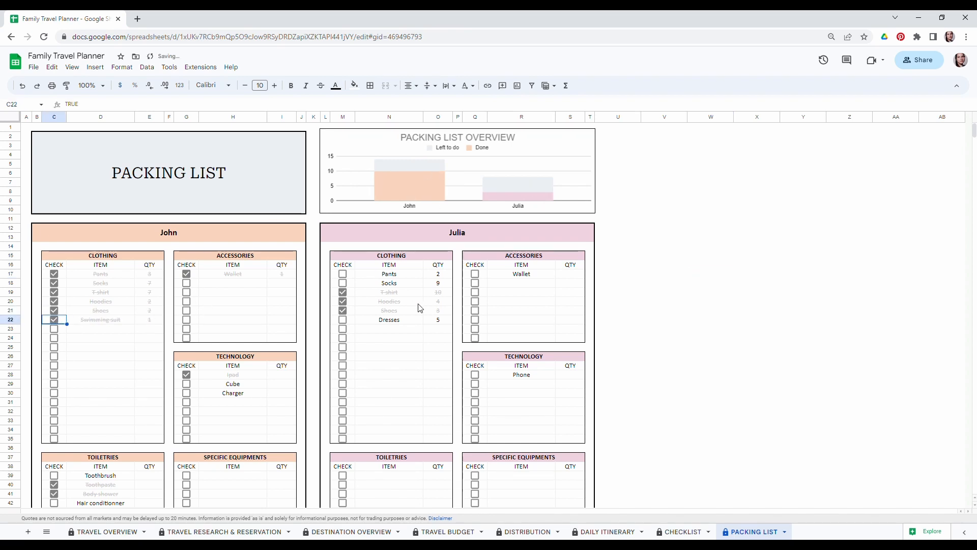
left_click(342, 274)
left_click(343, 283)
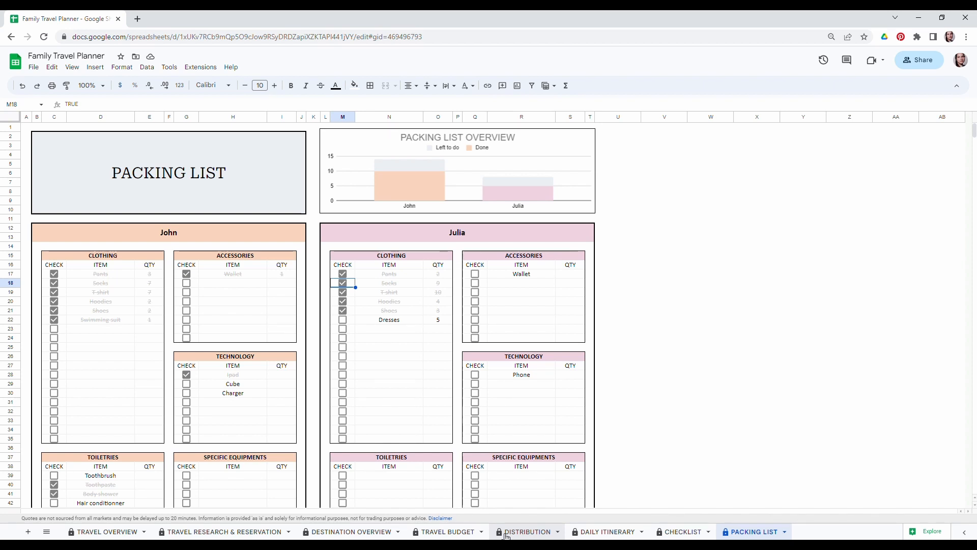
- Open the TRAVEL OVERVIEW sheet and review the travelers, destination currency and general information tables
left_click(96, 532)
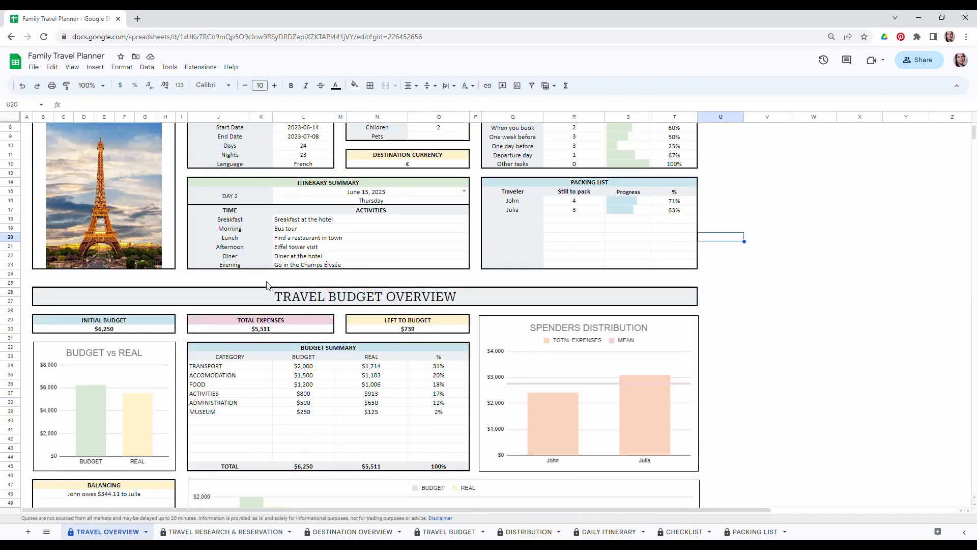
scroll(267, 285, "up", 2)
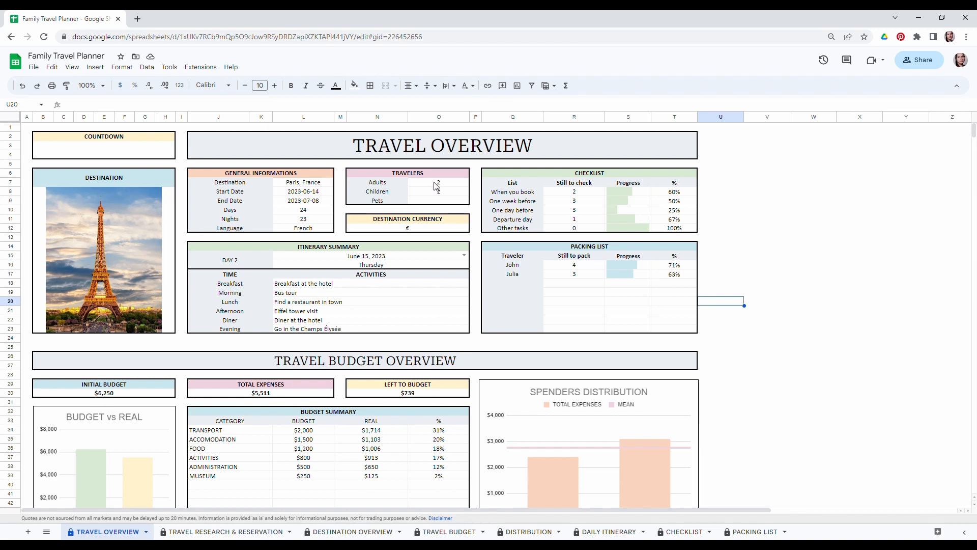
left_click_drag(436, 183, 433, 202)
left_click(431, 221)
left_click(306, 231)
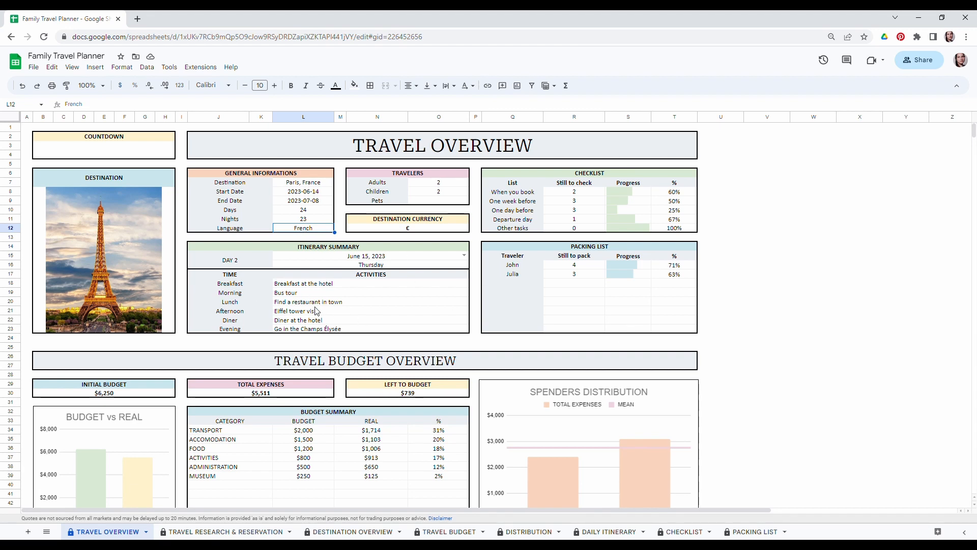
- Set the ITINERARY SUMMARY date to 6/20/2023
left_click(464, 255)
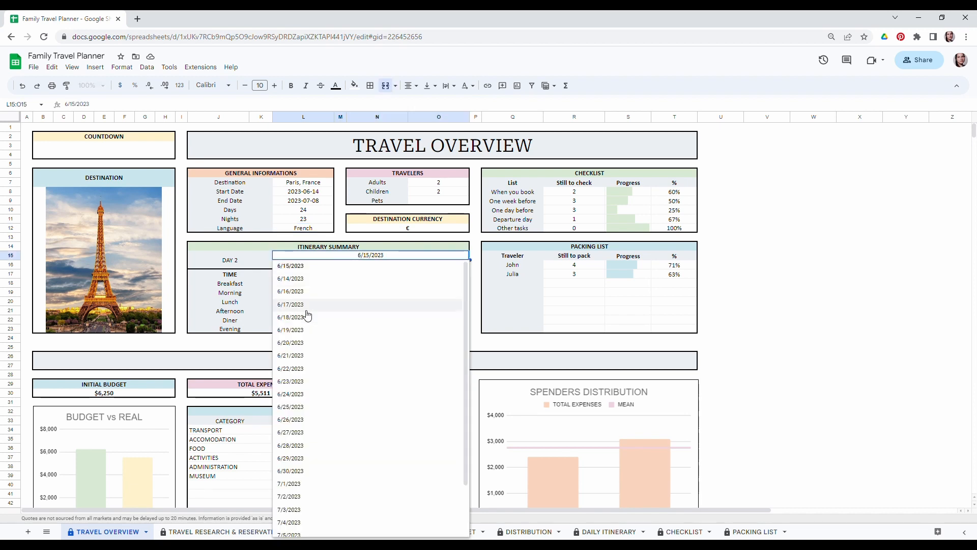
scroll(313, 351, "down", 2)
scroll(312, 356, "up", 2)
left_click(306, 346)
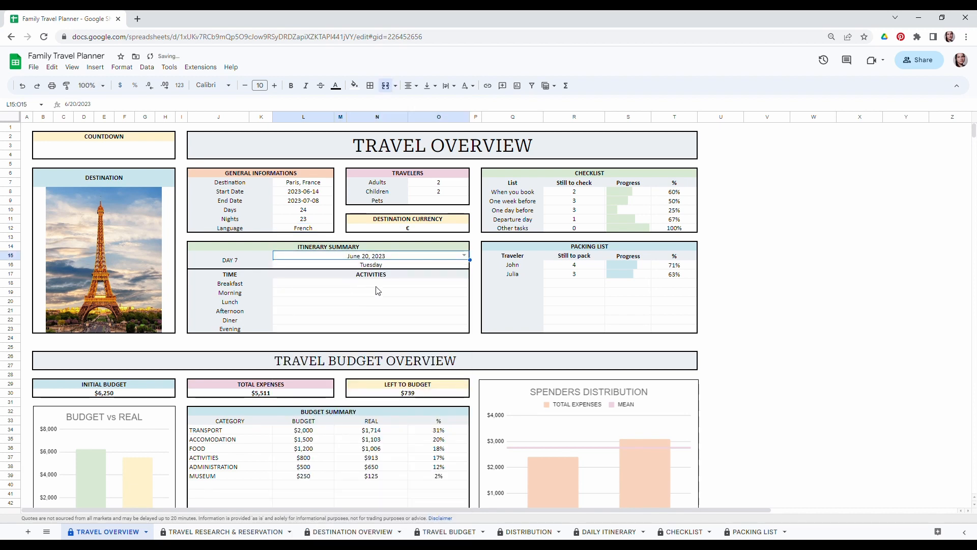
- Set the ITINERARY SUMMARY date to 6/16/2023 and review the travel budget overview
left_click(464, 255)
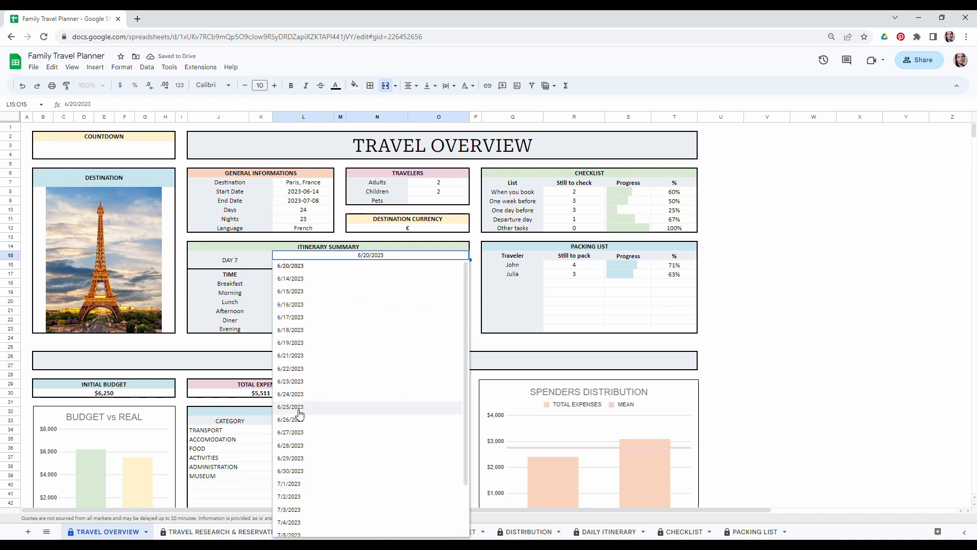
left_click(301, 306)
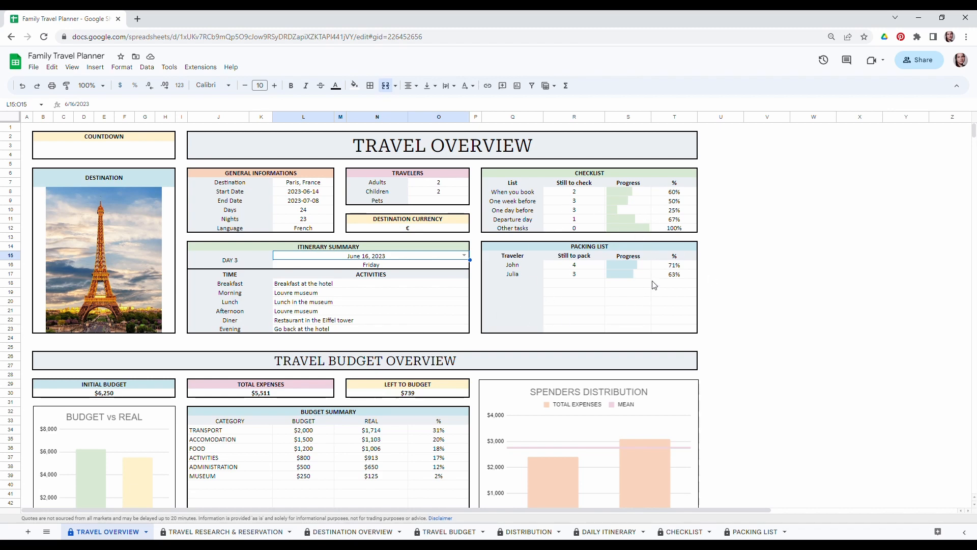
scroll(365, 262, "down", 4)
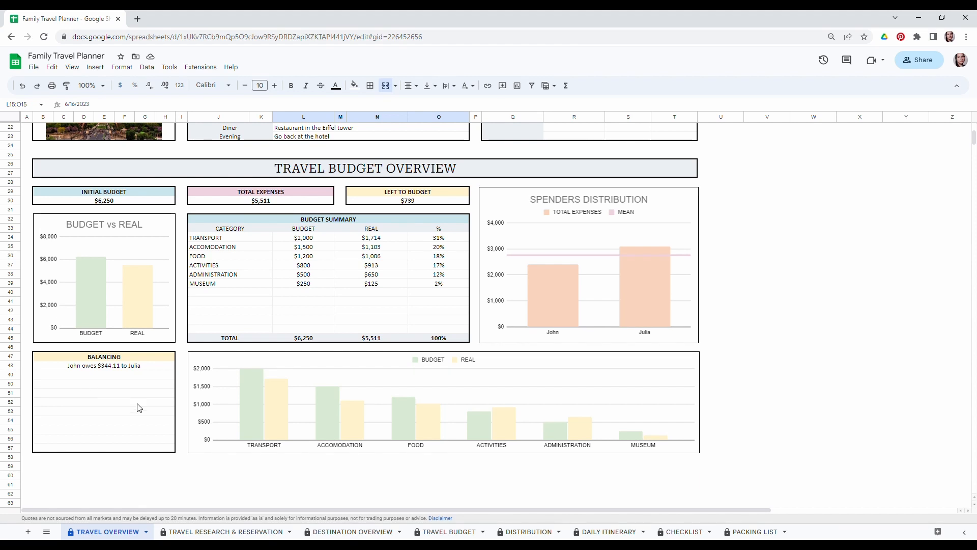
scroll(316, 393, "up", 3)
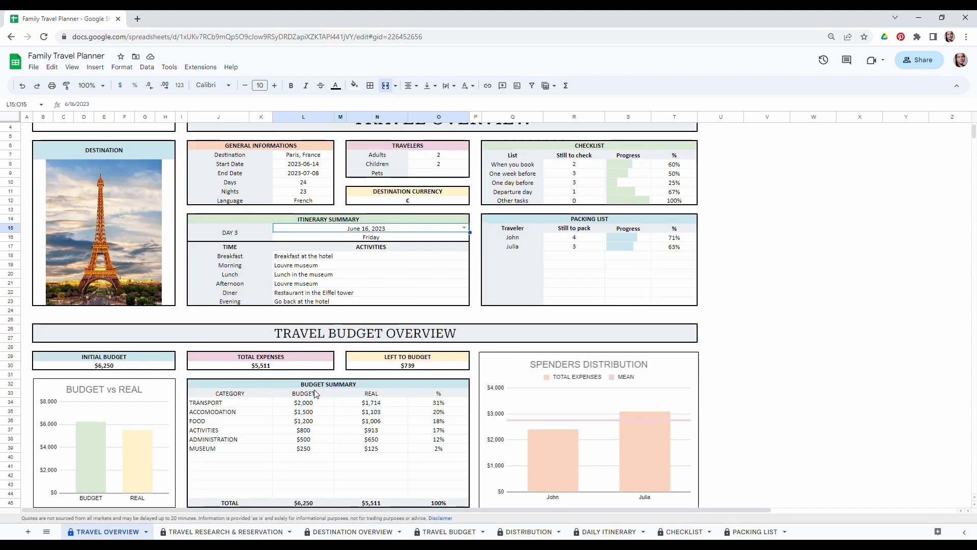